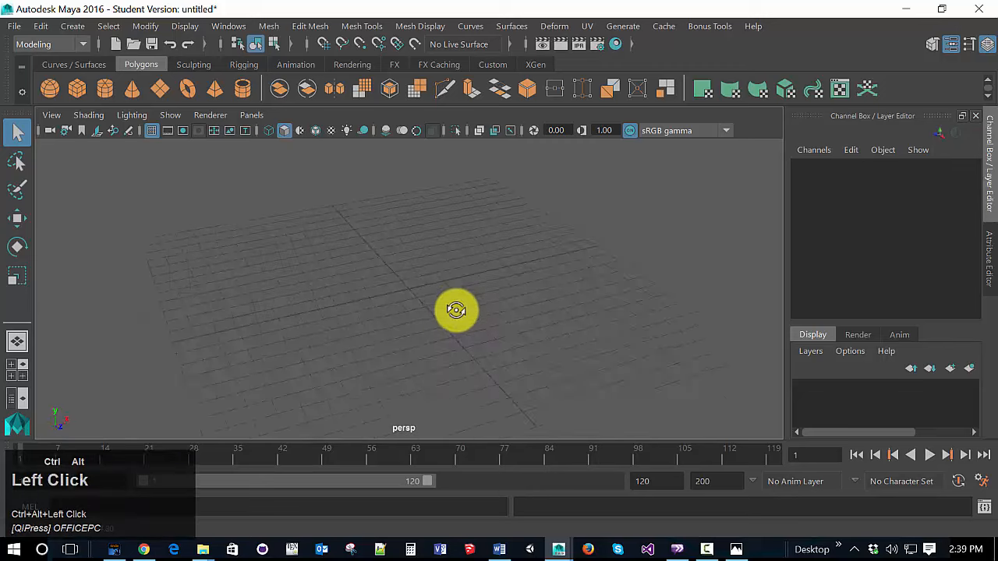
Step: Cycle through the Move, Rotate and Scale tools, leaving the Scale tool active
{"action": "scroll", "coordinate": [376, 301], "scroll_direction": "down", "scroll_amount": 1, "text": "ctrl"}
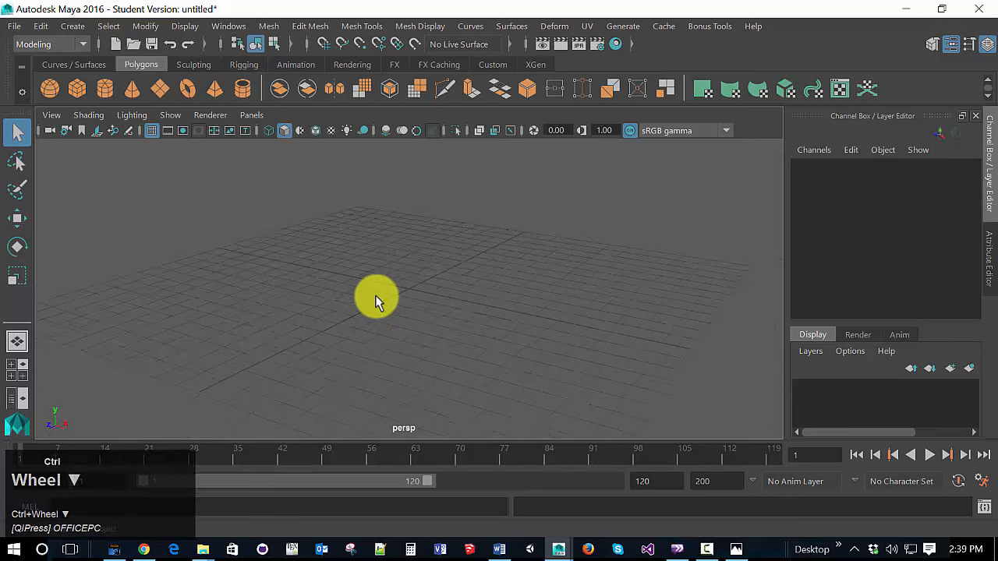
{"action": "scroll", "coordinate": [382, 300], "scroll_direction": "up", "scroll_amount": 1, "text": "ctrl"}
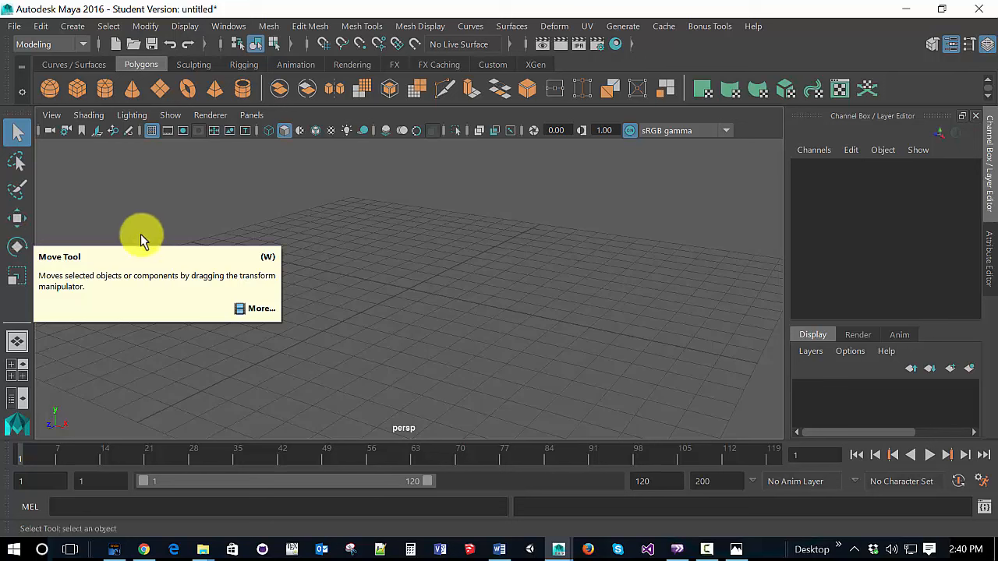
{"action": "key", "text": "w"}
{"action": "key", "text": "e"}
{"action": "key", "text": "r"}
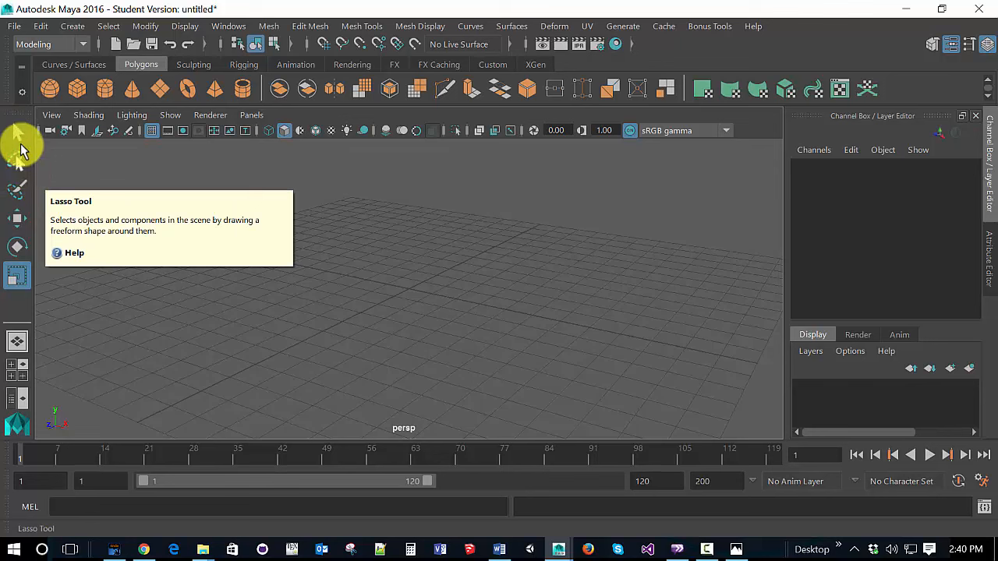
{"action": "left_click", "coordinate": [19, 279]}
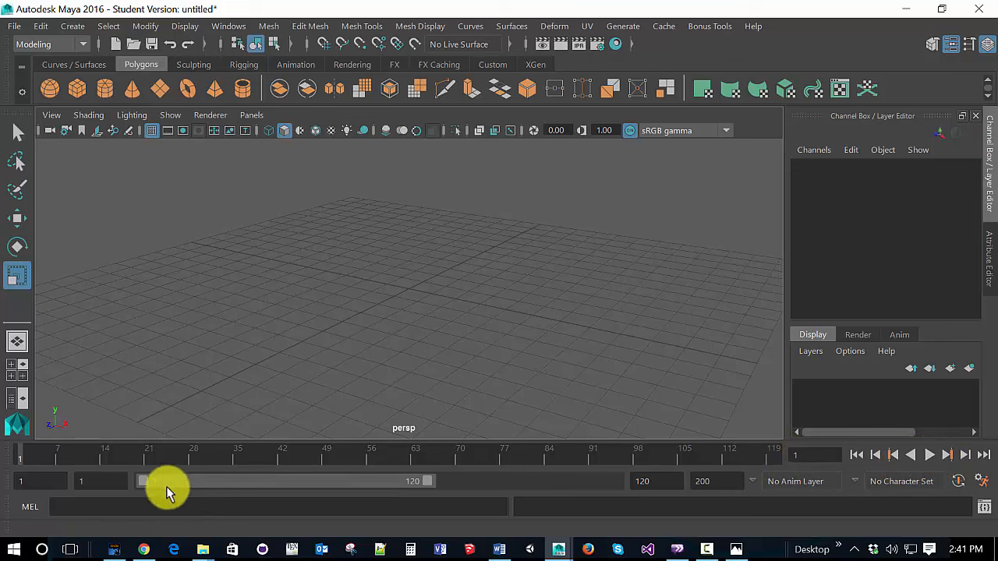
Step: Look through the Rigging, Animation, FX and Rendering menu sets, and return to the Modeling set
{"action": "left_click", "coordinate": [81, 45]}
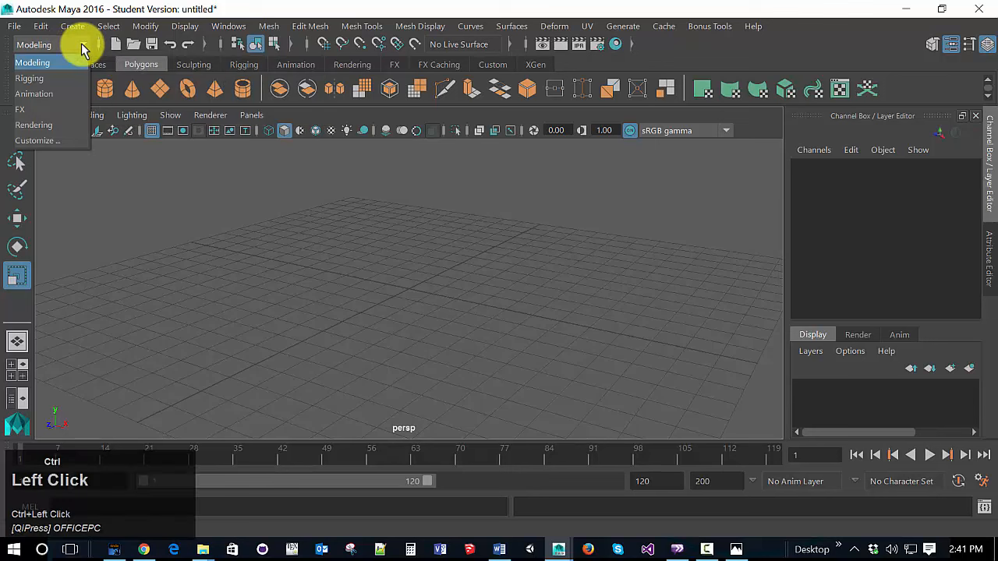
{"action": "left_click", "coordinate": [66, 78]}
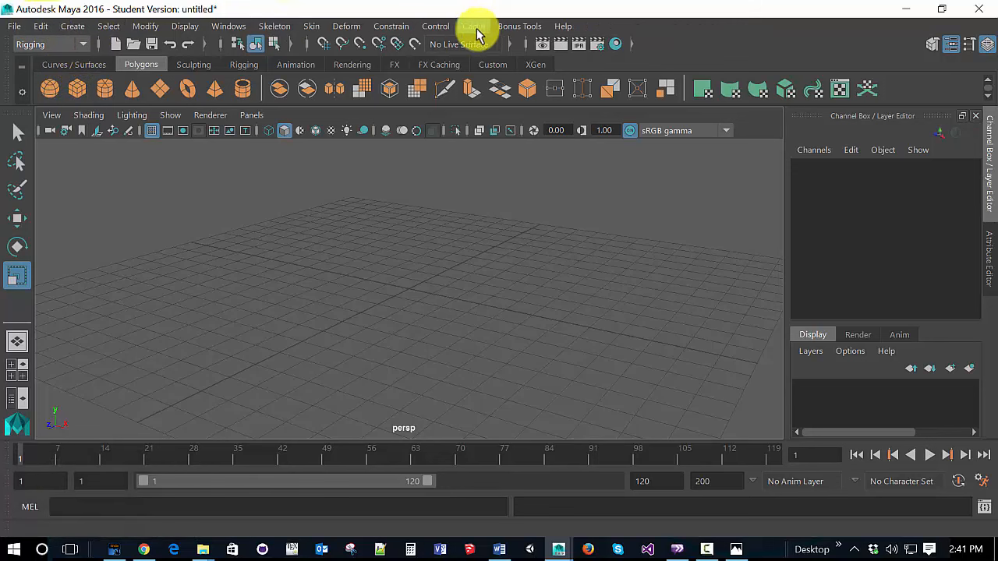
{"action": "left_click", "coordinate": [83, 44], "text": "ctrl"}
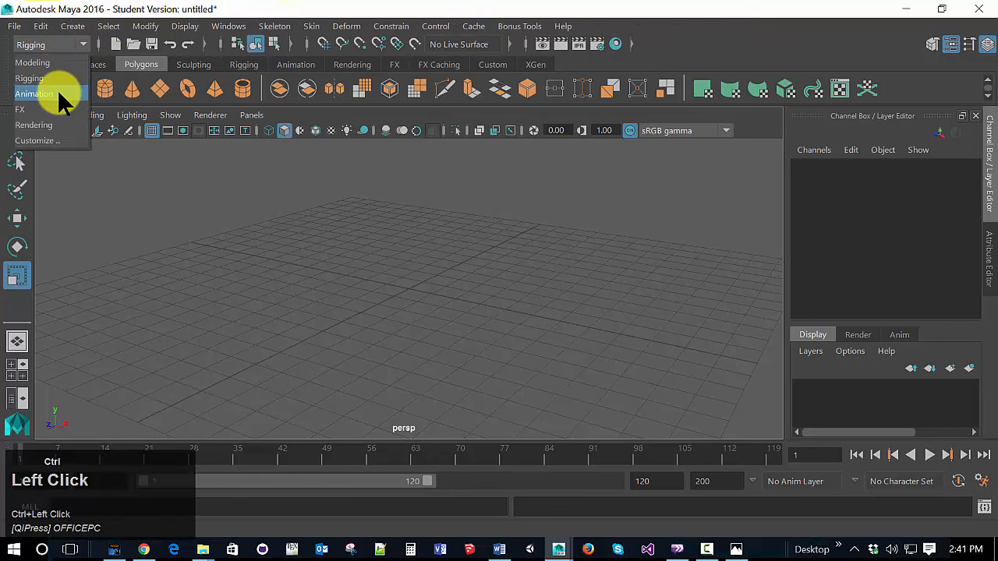
{"action": "left_click", "coordinate": [57, 89]}
{"action": "left_click", "coordinate": [80, 47]}
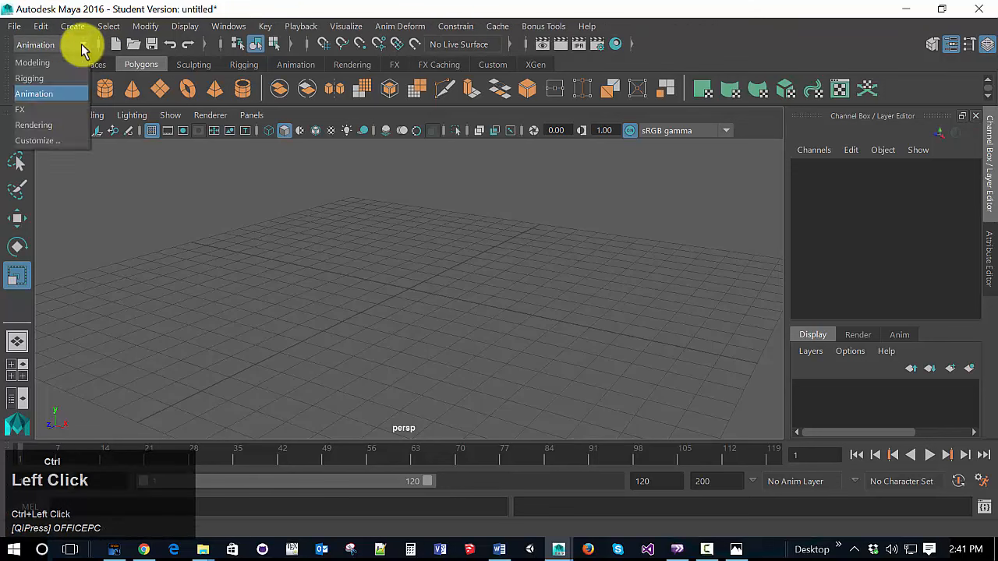
{"action": "left_click", "coordinate": [52, 107]}
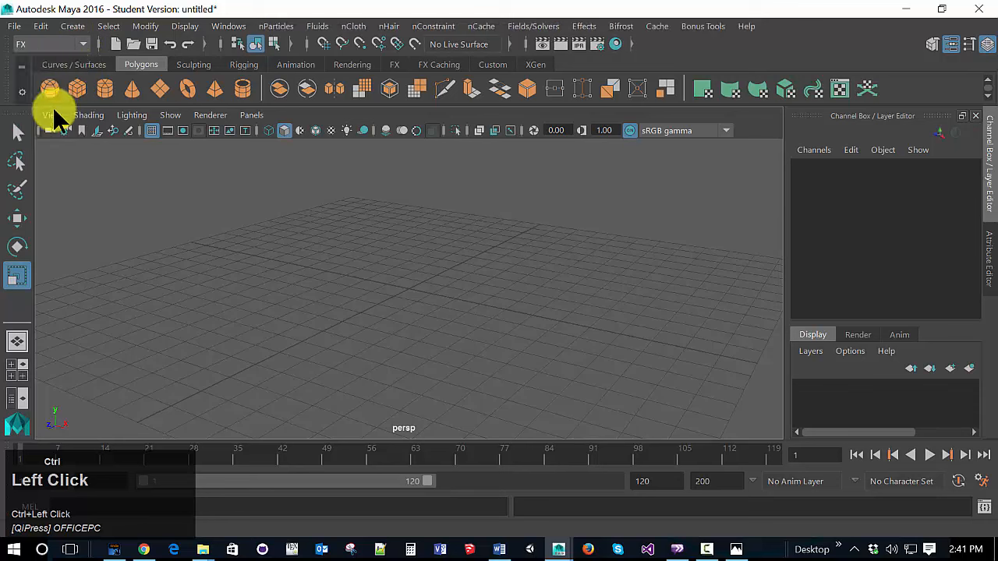
{"action": "left_click", "coordinate": [81, 44]}
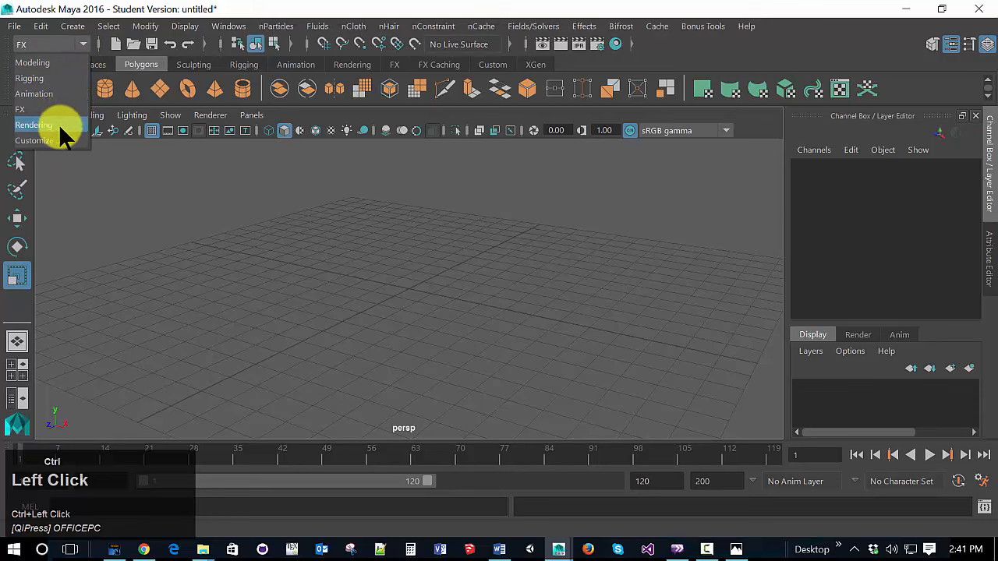
{"action": "left_click", "coordinate": [59, 124]}
{"action": "left_click", "coordinate": [83, 43]}
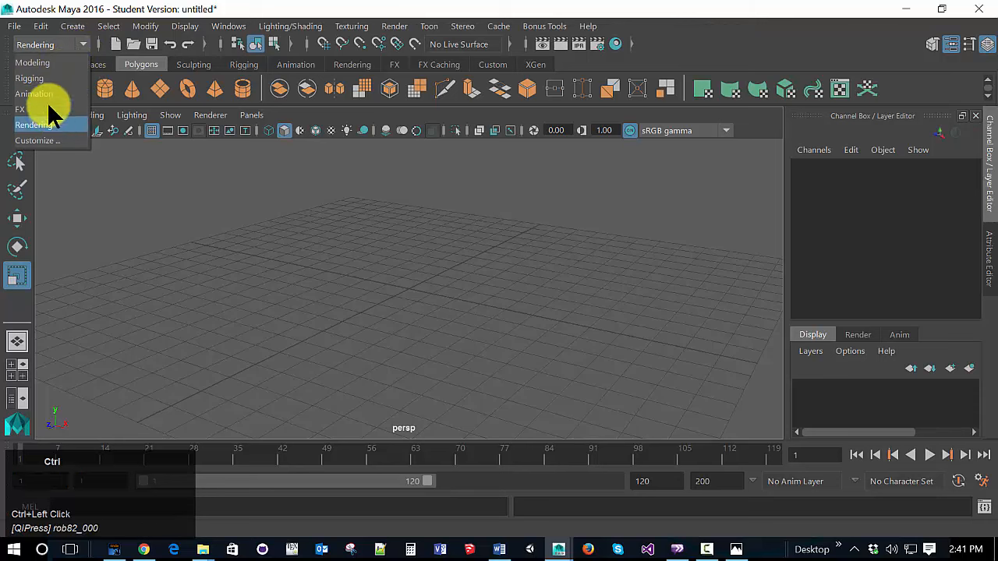
{"action": "left_click", "coordinate": [44, 61], "text": "ctrl"}
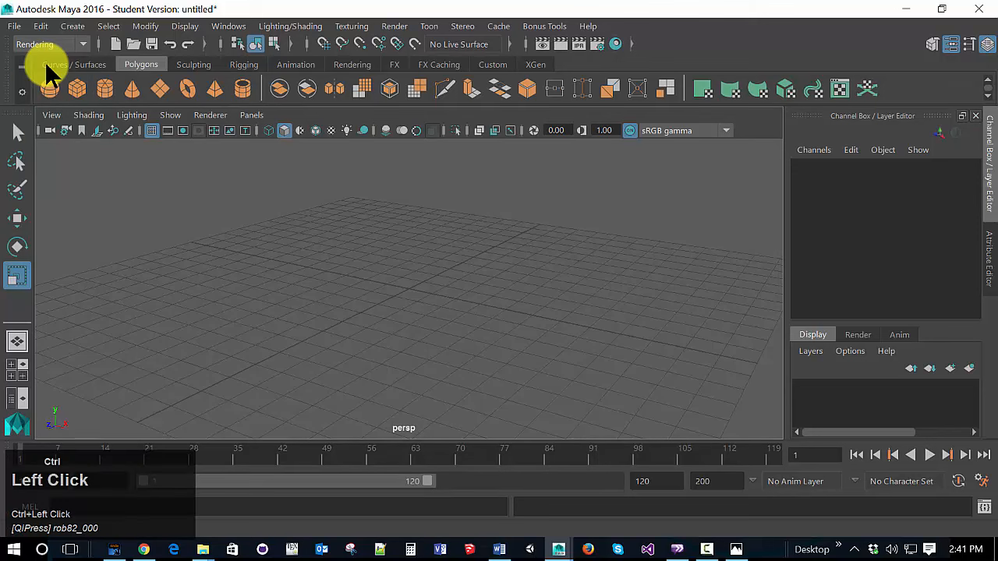
{"action": "left_click", "coordinate": [47, 51]}
{"action": "left_click", "coordinate": [46, 63]}
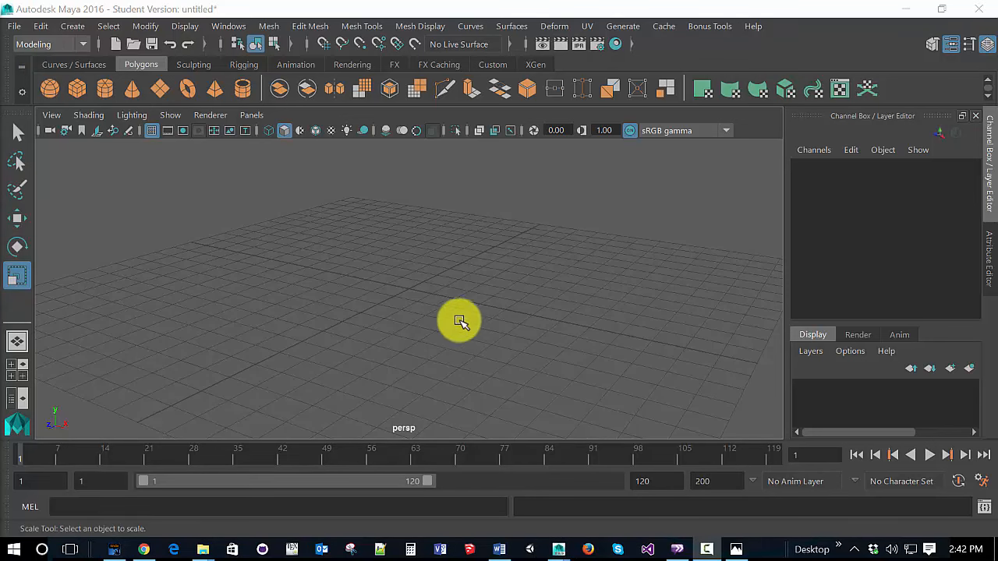
Step: Look through the Curves / Surfaces, Sculpting and Rigging shelves, and return to the Polygons shelf
{"action": "left_click", "coordinate": [66, 69]}
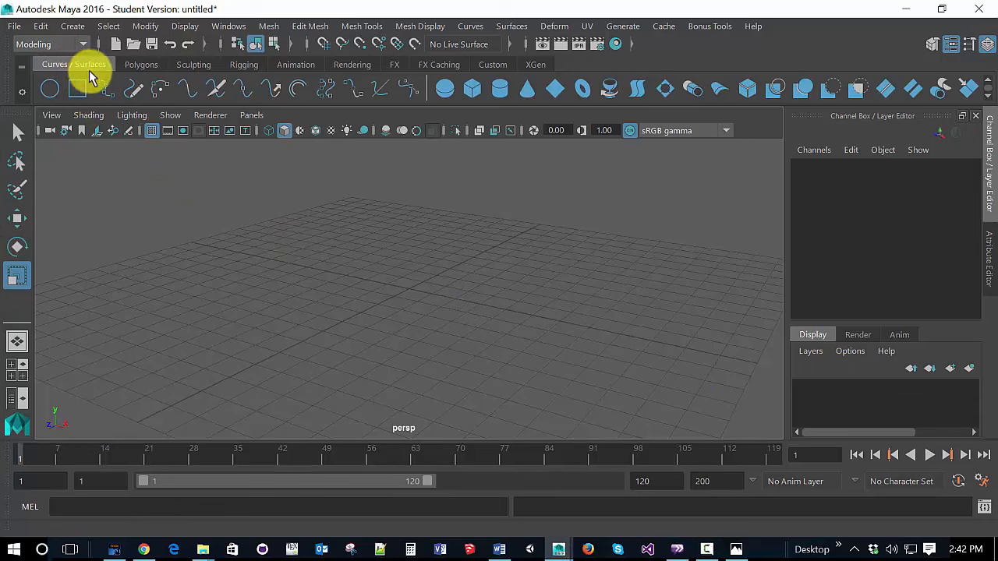
{"action": "left_click", "coordinate": [141, 68], "text": "ctrl"}
{"action": "left_click", "coordinate": [193, 66], "text": "ctrl"}
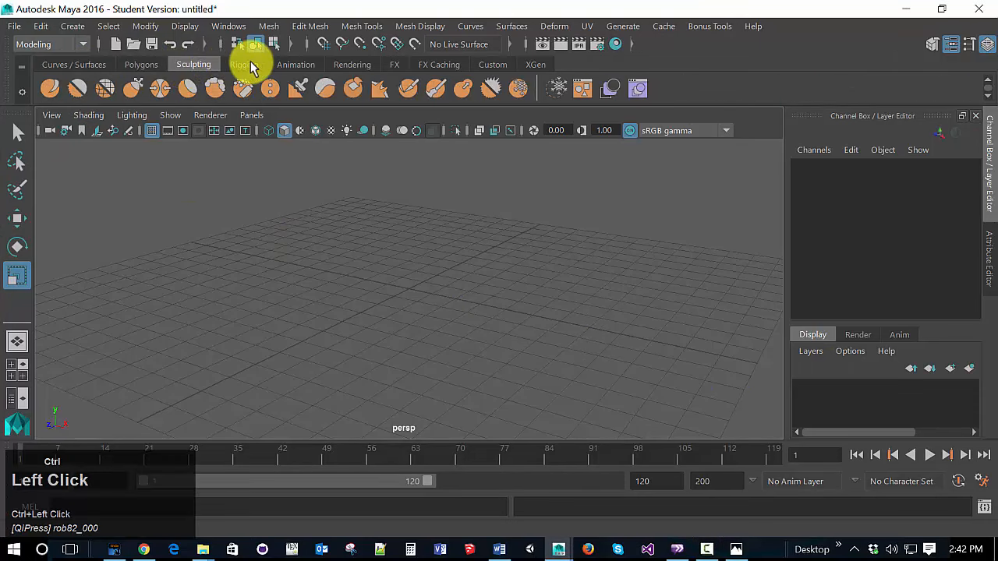
{"action": "left_click", "coordinate": [248, 64], "text": "ctrl"}
{"action": "left_click", "coordinate": [145, 66], "text": "ctrl"}
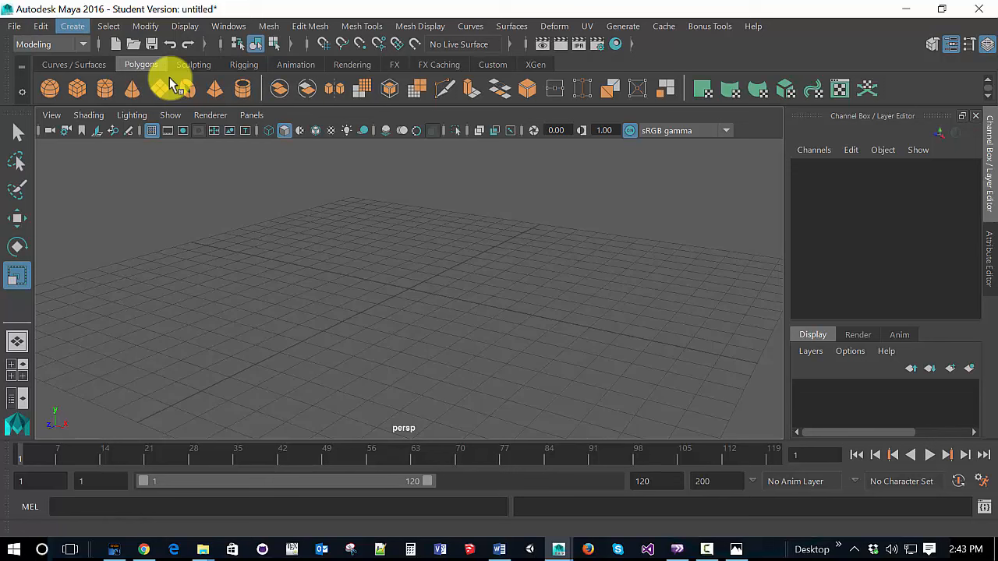
Step: Place a polygon cube near the grid's centre using the single-click settings, and undo its creation
{"action": "left_click", "coordinate": [72, 26], "text": "ctrl"}
{"action": "mouse_move", "coordinate": [170, 78]}
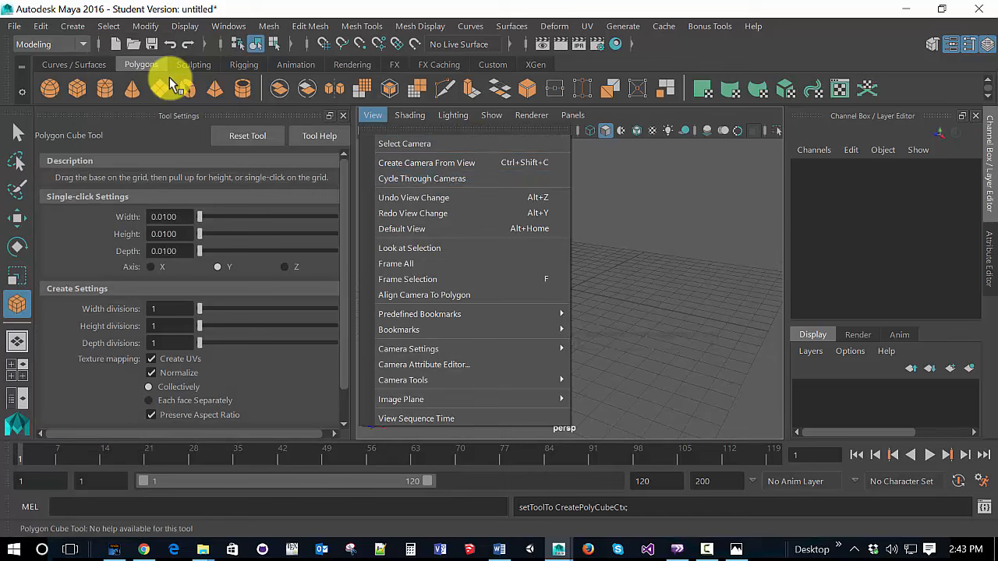
{"action": "left_click", "coordinate": [170, 82], "text": "ctrl"}
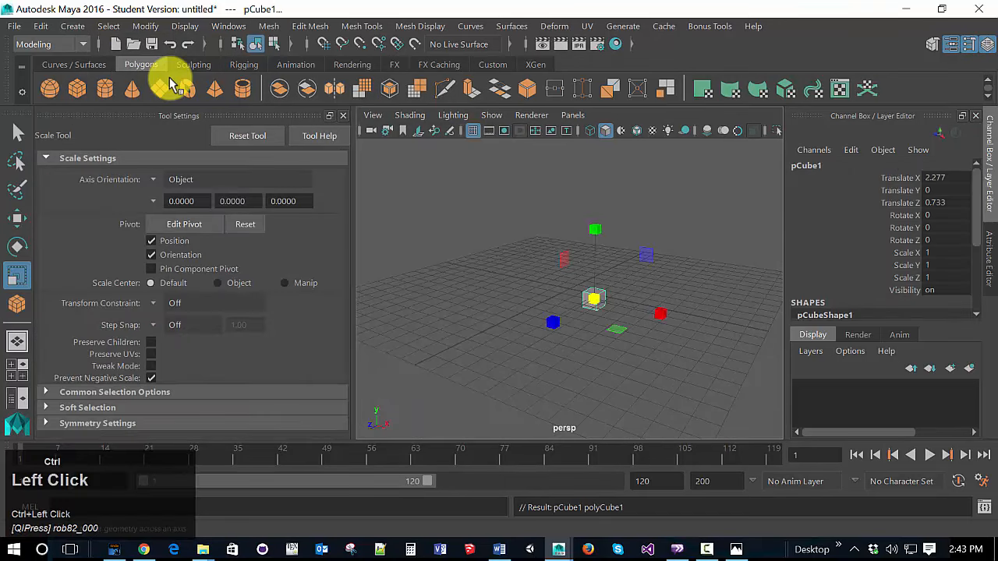
{"action": "key", "text": "ctrl+Escape"}
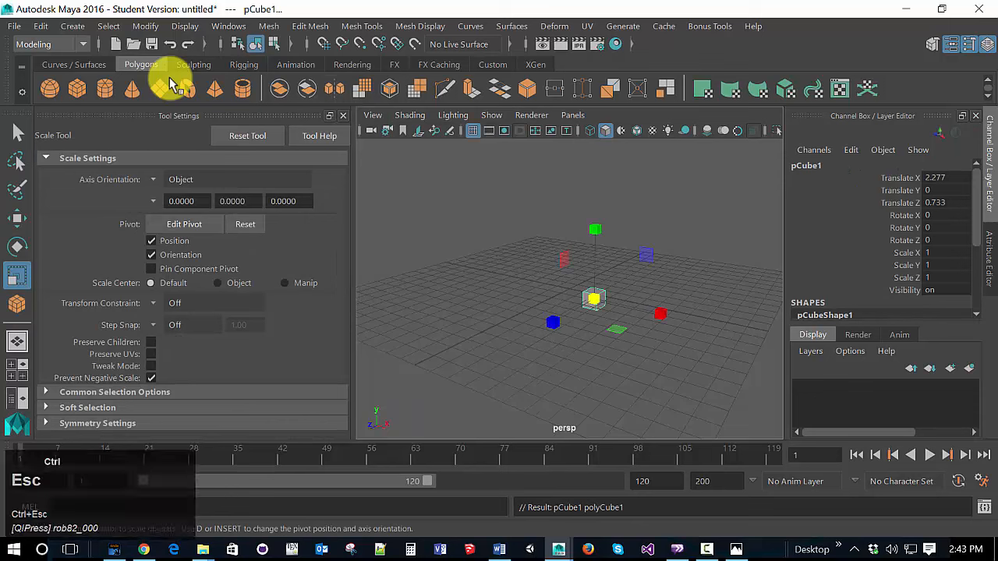
{"action": "key", "text": "ctrl+z"}
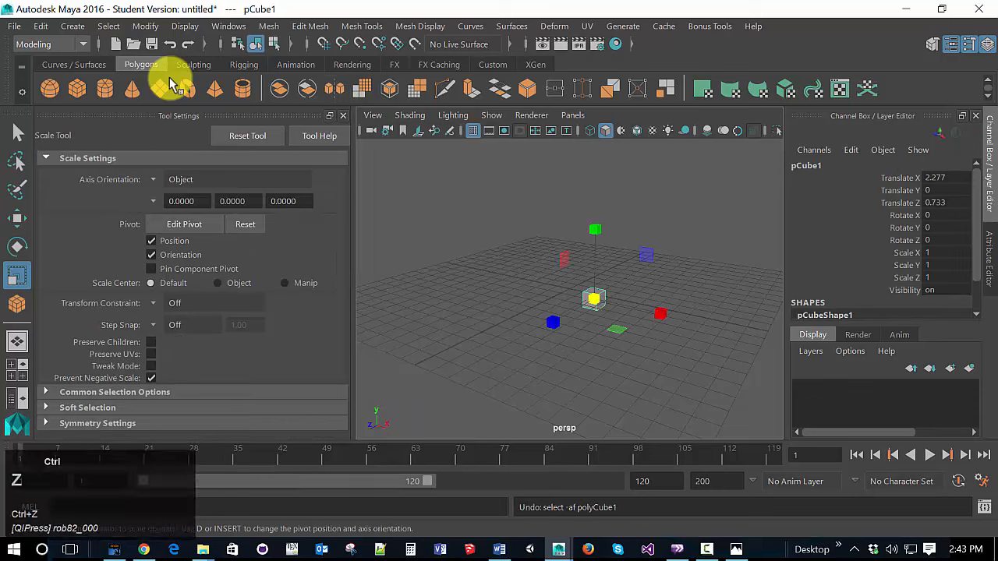
{"action": "left_click", "coordinate": [171, 83]}
{"action": "key", "text": "ctrl+z"}
{"action": "key", "text": "ctrl+z"}
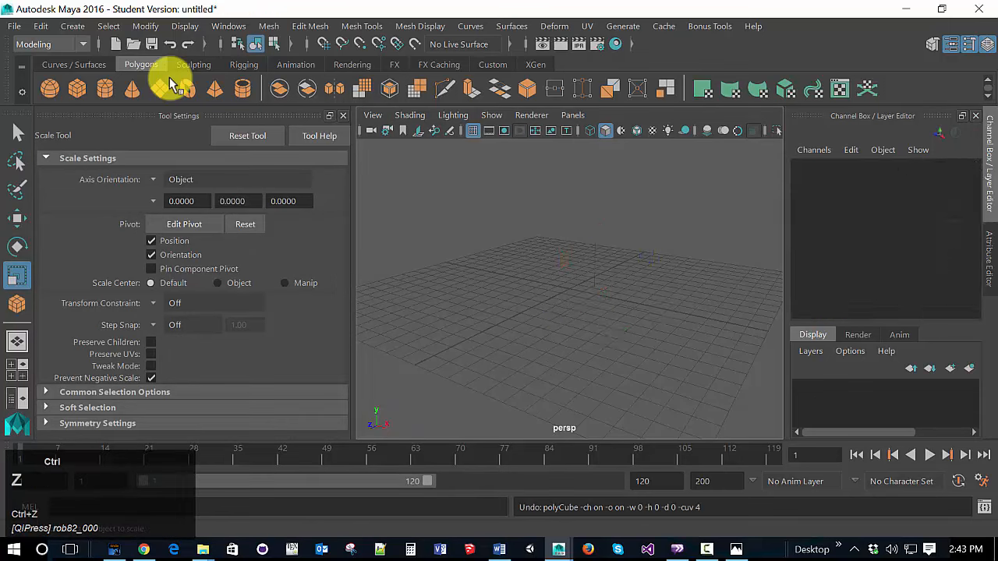
Step: Draw a polygon cube about 3.5 wide, 1.7 high and 1.9 deep from the grid's centre, and undo it
{"action": "left_click", "coordinate": [171, 82]}
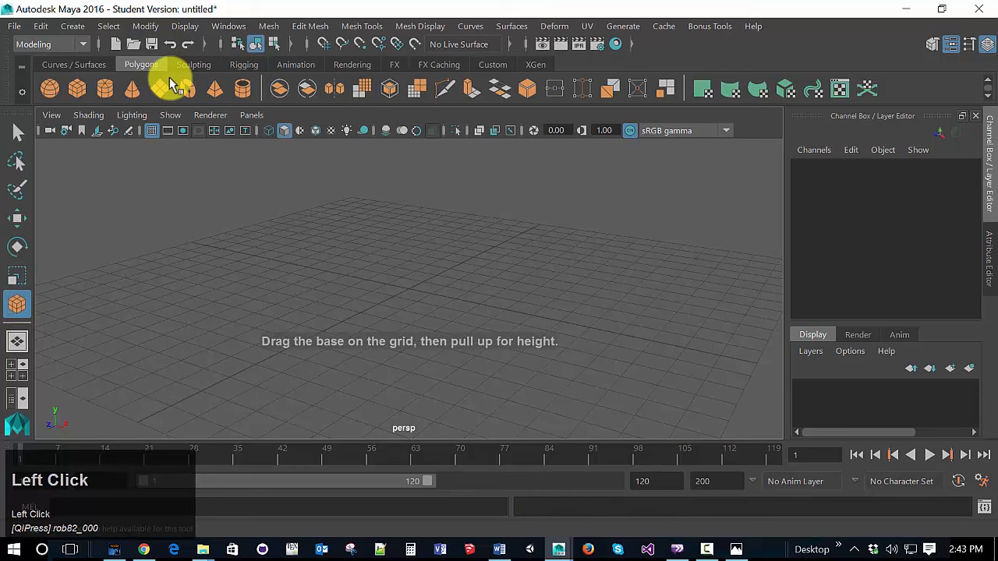
{"action": "left_click_drag", "start_coordinate": [406, 289], "coordinate": [466, 283]}
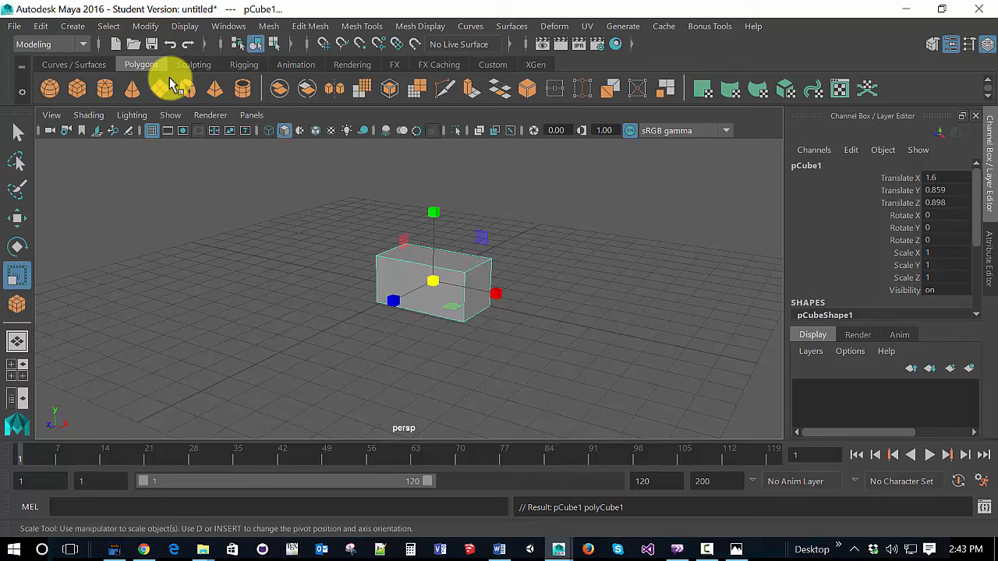
{"action": "key", "text": "ctrl+z"}
{"action": "key", "text": "ctrl+z"}
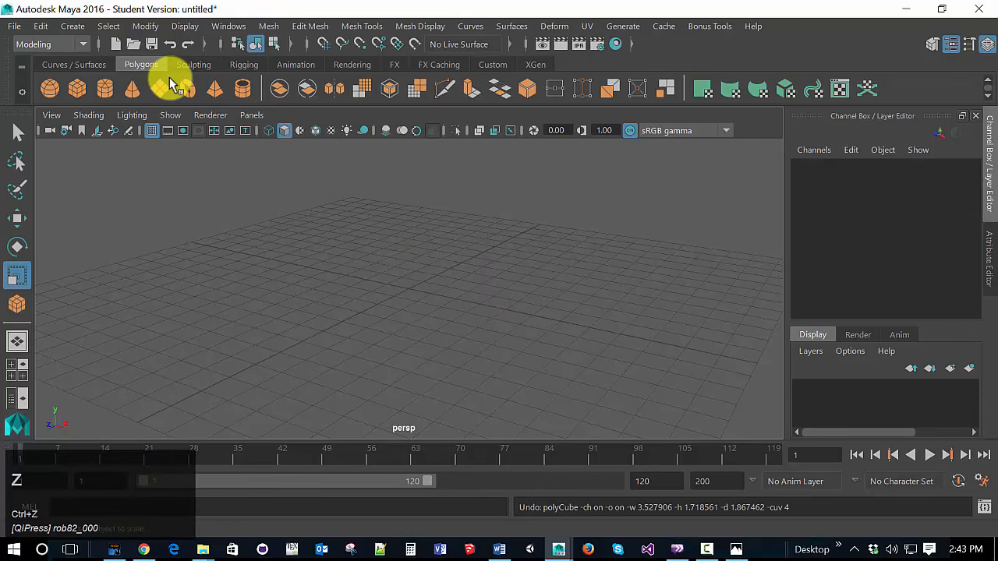
Step: Draw a polygon cube with 1 division per direction, centred at about X 2.9, Y 1.7, Z 2.3, and undo it
{"action": "left_click", "coordinate": [72, 26]}
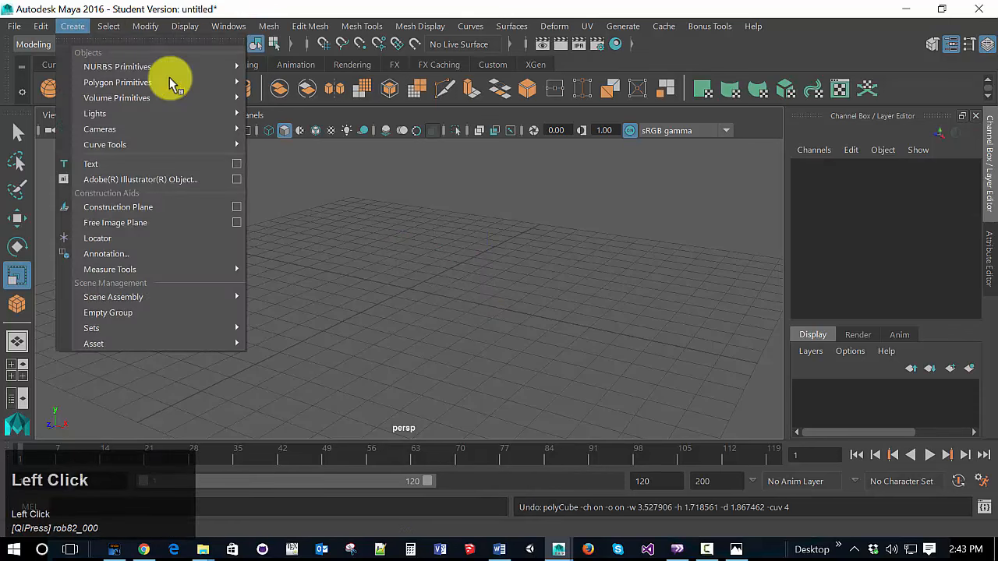
{"action": "mouse_move", "coordinate": [117, 67]}
{"action": "mouse_move", "coordinate": [173, 82]}
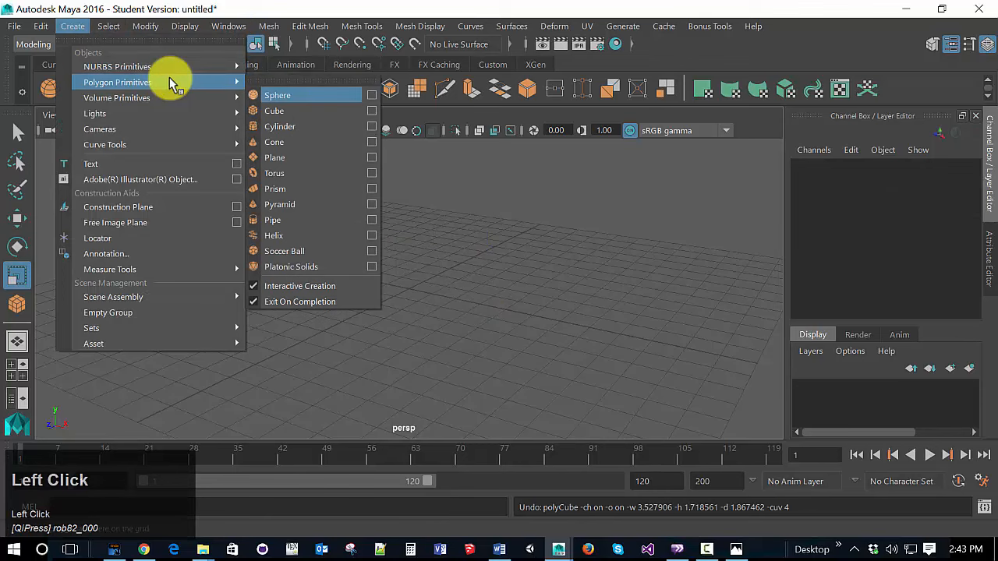
{"action": "left_click", "coordinate": [372, 111]}
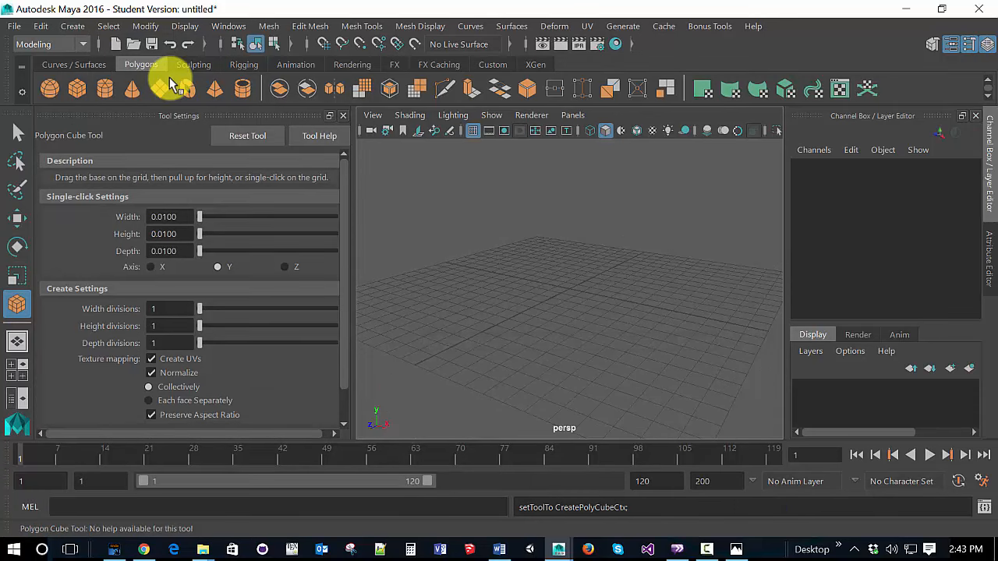
{"action": "mouse_move", "coordinate": [344, 273]}
{"action": "left_mouse_down"}
{"action": "mouse_move", "coordinate": [343, 305]}
{"action": "mouse_move", "coordinate": [344, 273]}
{"action": "left_mouse_up"}
{"action": "mouse_move", "coordinate": [573, 292]}
{"action": "left_mouse_down"}
{"action": "mouse_move", "coordinate": [629, 325]}
{"action": "mouse_move", "coordinate": [613, 332]}
{"action": "mouse_move", "coordinate": [614, 269]}
{"action": "left_mouse_up"}
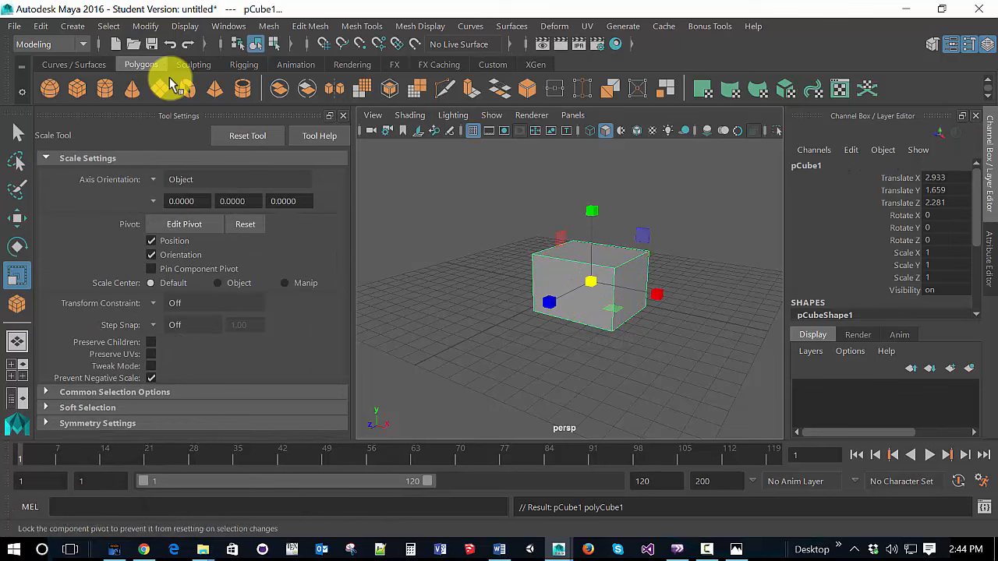
{"action": "scroll", "coordinate": [245, 226], "scroll_direction": "down", "scroll_amount": 1}
{"action": "key", "text": "ctrl+z"}
{"action": "left_click", "coordinate": [343, 116]}
Step: Set the polygon cube tool's width, height and depth divisions to 5 each
{"action": "left_click", "coordinate": [72, 26]}
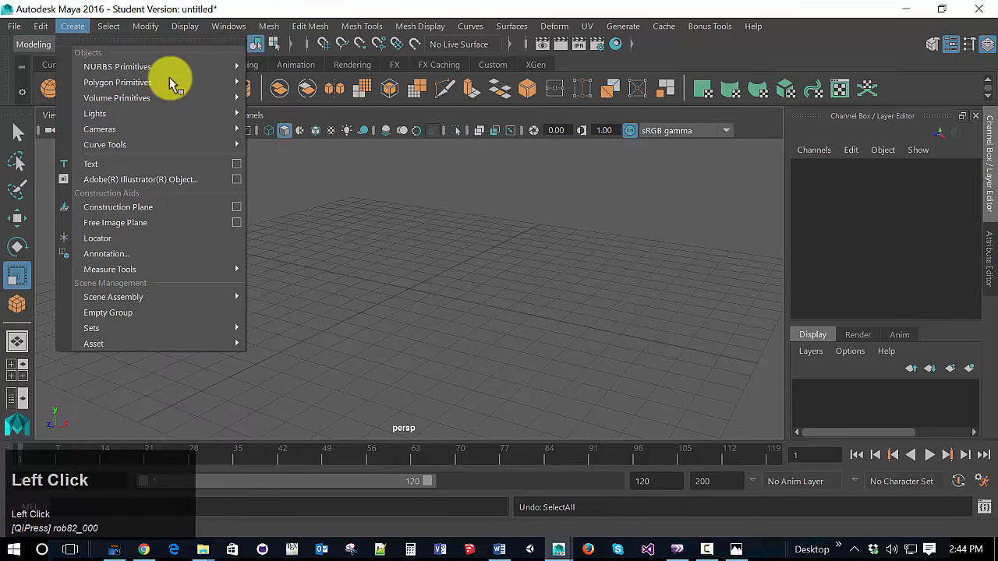
{"action": "mouse_move", "coordinate": [172, 83]}
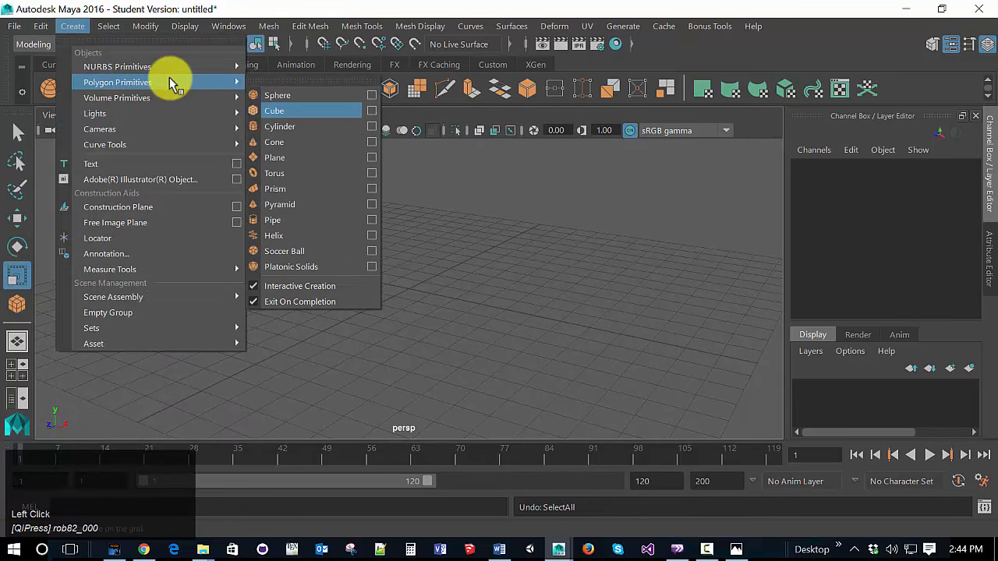
{"action": "left_click", "coordinate": [371, 110]}
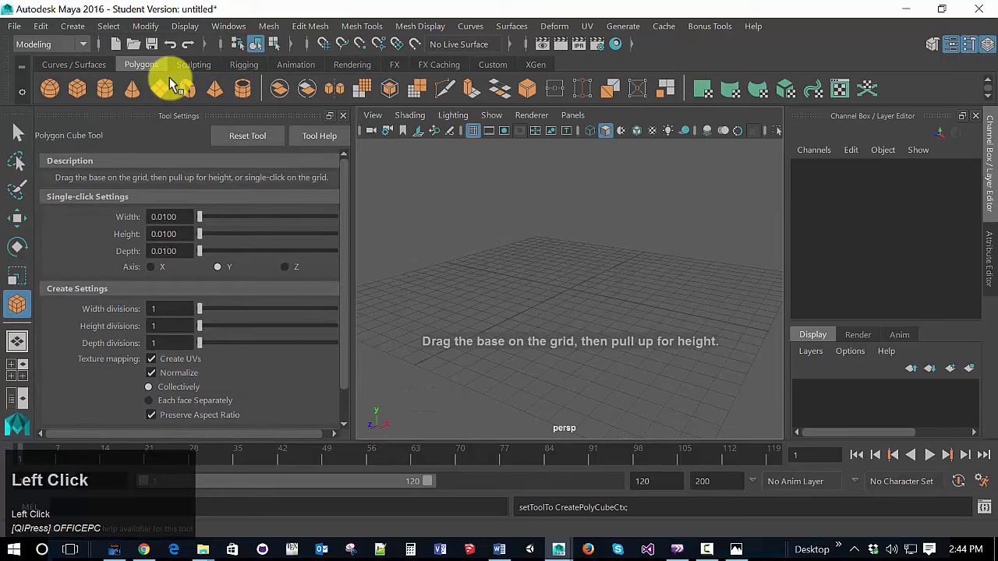
{"action": "mouse_move", "coordinate": [200, 309]}
{"action": "left_mouse_down"}
{"action": "mouse_move", "coordinate": [225, 309]}
{"action": "mouse_move", "coordinate": [207, 308]}
{"action": "mouse_move", "coordinate": [205, 343]}
{"action": "mouse_move", "coordinate": [211, 309]}
{"action": "left_mouse_up"}
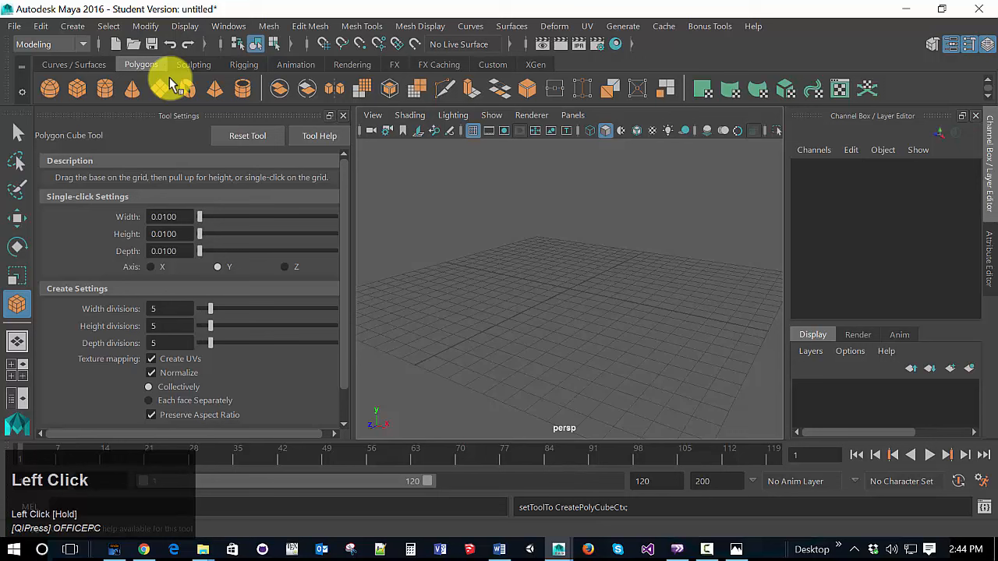
Step: Draw the subdivided polygon cube centred at about X 1.4, Y 2.2, Z 2.7, and close the tool settings
{"action": "mouse_move", "coordinate": [552, 289]}
{"action": "left_mouse_down"}
{"action": "mouse_move", "coordinate": [582, 326]}
{"action": "mouse_move", "coordinate": [583, 242]}
{"action": "left_mouse_up"}
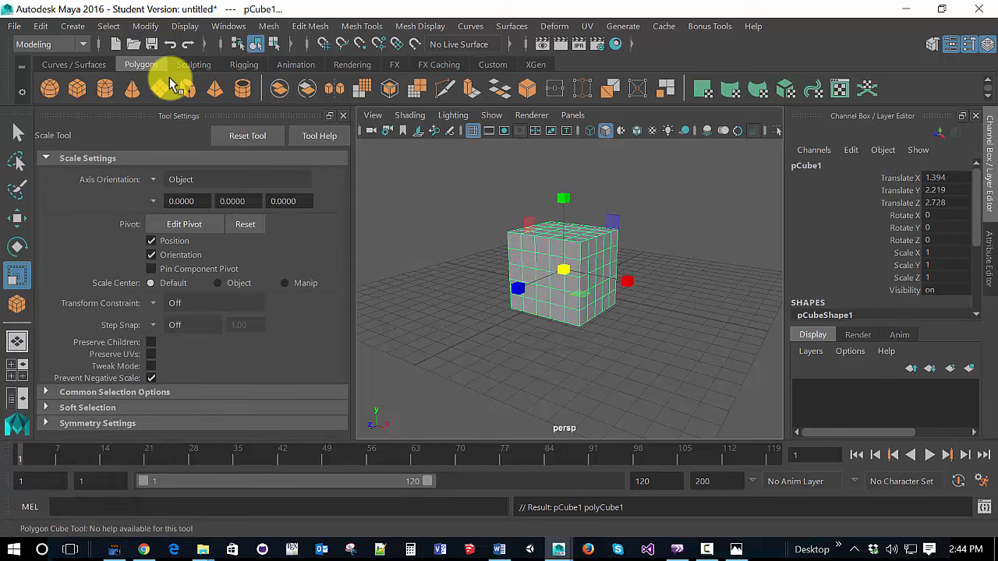
{"action": "mouse_move", "coordinate": [573, 269]}
{"action": "left_mouse_down", "text": "alt"}
{"action": "mouse_move", "coordinate": [468, 261]}
{"action": "mouse_move", "coordinate": [472, 222]}
{"action": "mouse_move", "coordinate": [483, 277]}
{"action": "mouse_move", "coordinate": [499, 257]}
{"action": "mouse_move", "coordinate": [538, 305]}
{"action": "mouse_move", "coordinate": [523, 300]}
{"action": "left_mouse_up", "text": "alt"}
{"action": "left_click", "coordinate": [343, 115]}
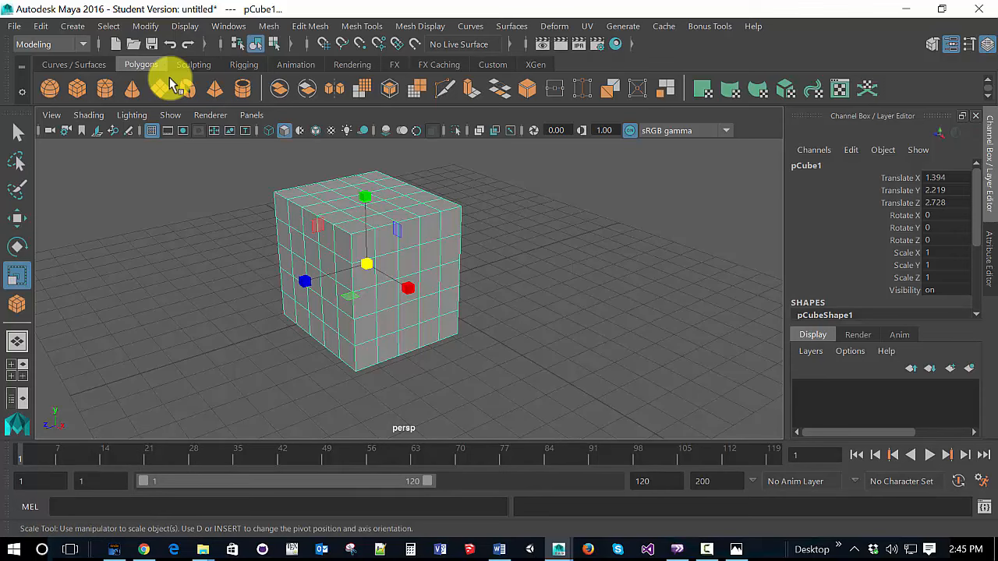
{"action": "scroll", "coordinate": [390, 273], "scroll_direction": "down", "scroll_amount": 3}
{"action": "scroll", "coordinate": [390, 273], "scroll_direction": "up", "scroll_amount": 5}
{"action": "scroll", "coordinate": [389, 273], "scroll_direction": "down", "scroll_amount": 5}
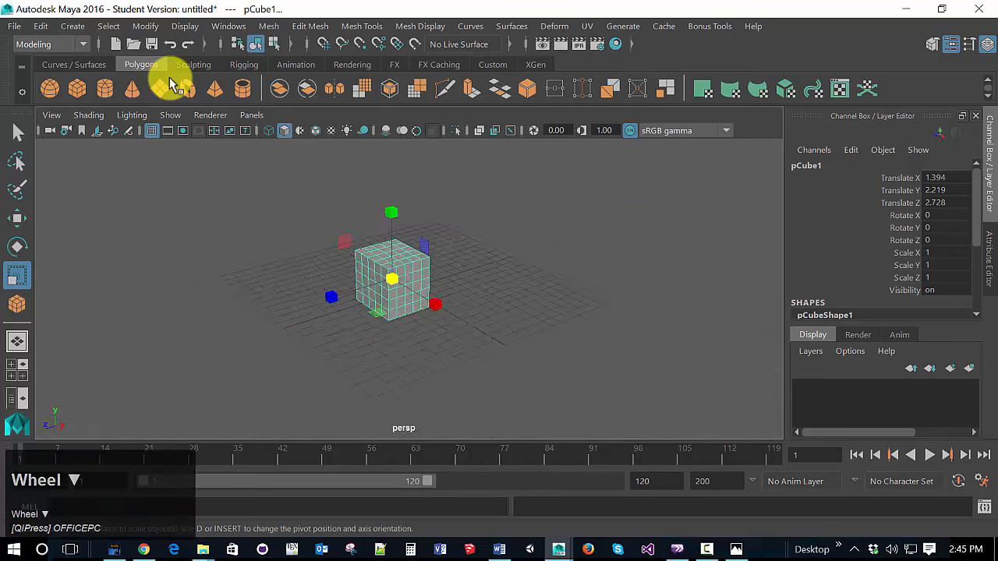
Step: Zoom the perspective view in and out on the subdivided cube
{"action": "scroll", "coordinate": [171, 84], "scroll_direction": "up", "scroll_amount": 6}
{"action": "scroll", "coordinate": [172, 84], "scroll_direction": "down", "scroll_amount": 4}
{"action": "scroll", "coordinate": [172, 84], "scroll_direction": "up", "scroll_amount": 1}
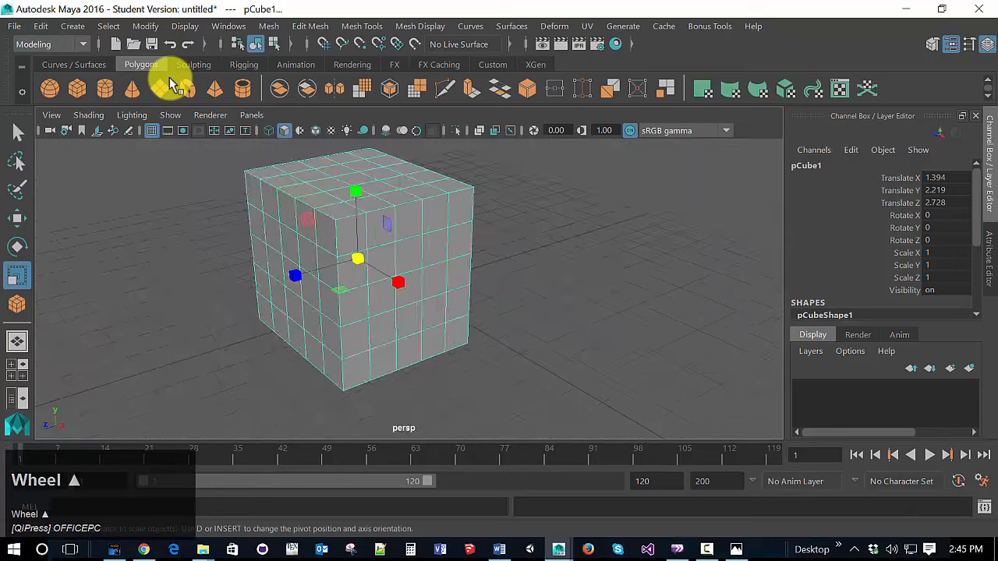
{"action": "scroll", "coordinate": [171, 84], "scroll_direction": "down", "scroll_amount": 4}
{"action": "scroll", "coordinate": [171, 84], "scroll_direction": "up", "scroll_amount": 3}
{"action": "scroll", "coordinate": [171, 84], "scroll_direction": "down", "scroll_amount": 1}
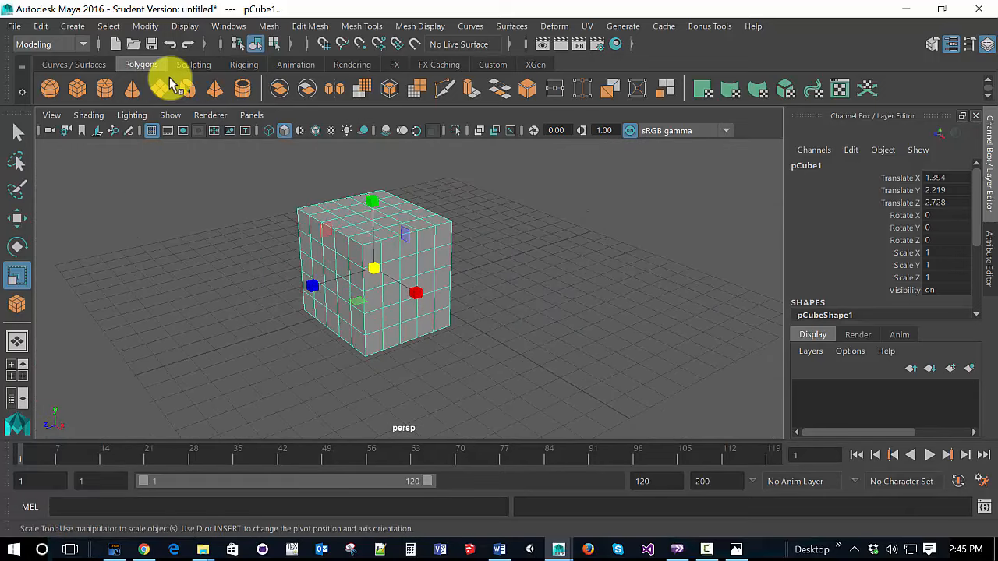
Step: Orbit around the cube in the perspective view, and pan and zoom to inspect it from its front side
{"action": "key", "text": "alt"}
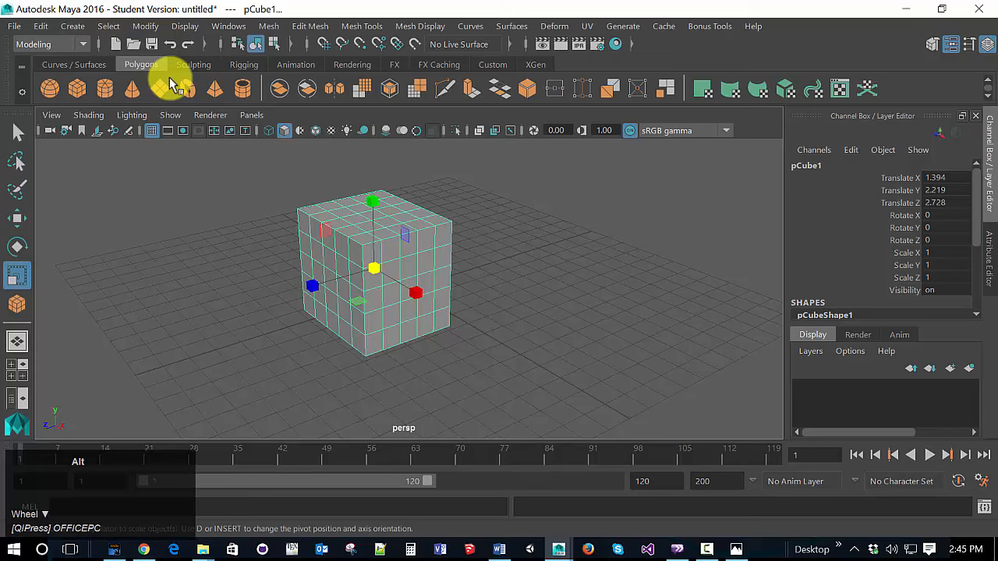
{"action": "left_click_drag", "start_coordinate": [170, 78], "coordinate": [170, 78], "text": "alt"}
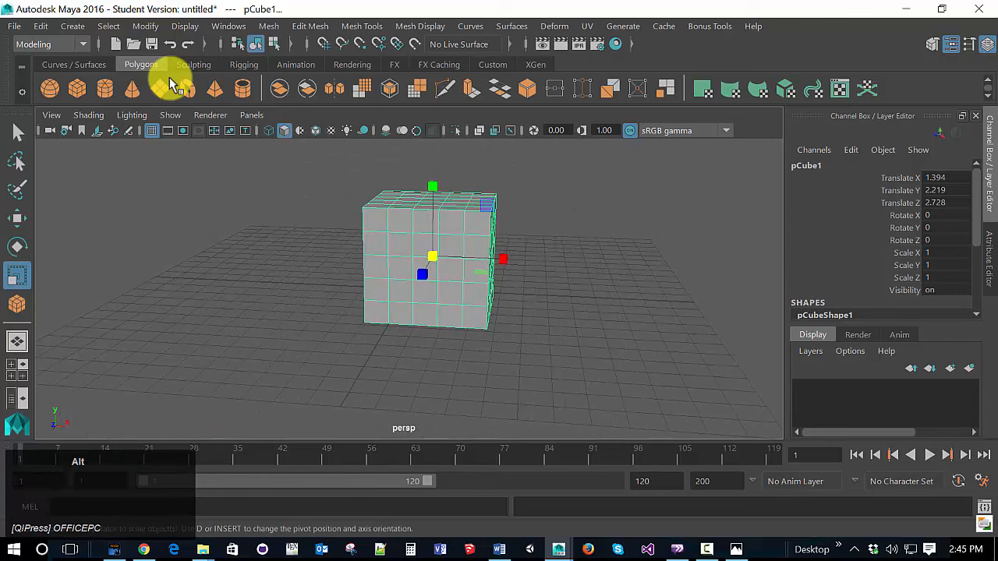
{"action": "middle_click_drag", "start_coordinate": [170, 78], "coordinate": [169, 78], "text": "alt"}
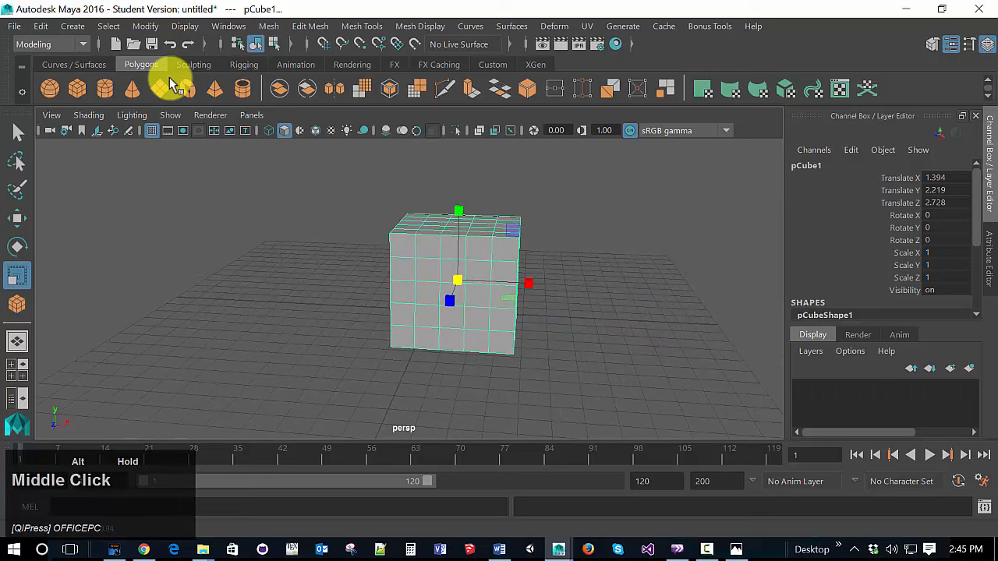
{"action": "scroll", "coordinate": [170, 78], "scroll_direction": "down", "scroll_amount": 1, "text": "alt"}
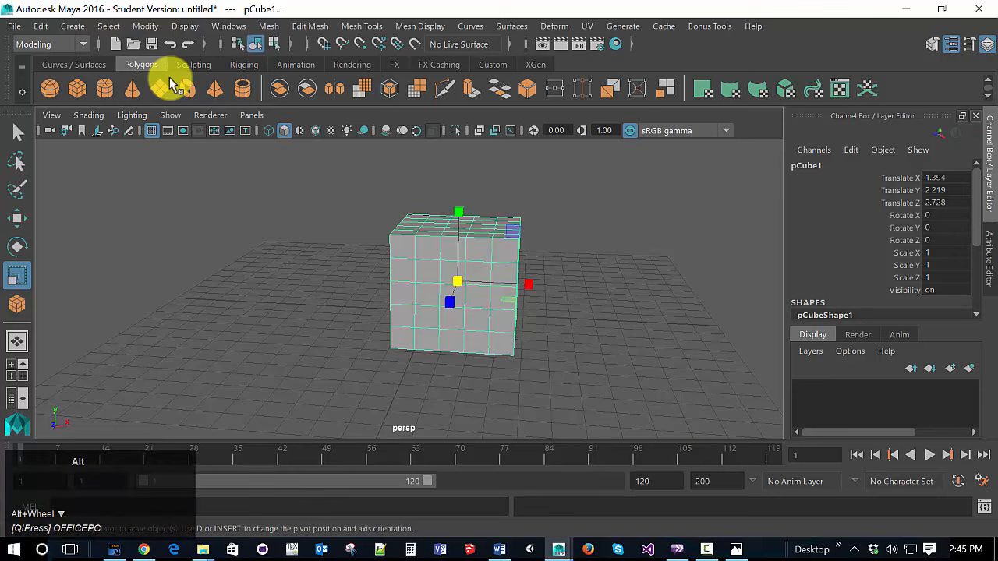
{"action": "right_click_drag", "start_coordinate": [170, 78], "coordinate": [170, 78], "text": "alt"}
{"action": "scroll", "coordinate": [170, 78], "scroll_direction": "down", "scroll_amount": 1}
{"action": "scroll", "coordinate": [170, 78], "scroll_direction": "up", "scroll_amount": 1}
{"action": "scroll", "coordinate": [170, 78], "scroll_direction": "down", "scroll_amount": 1}
{"action": "scroll", "coordinate": [170, 78], "scroll_direction": "up", "scroll_amount": 1}
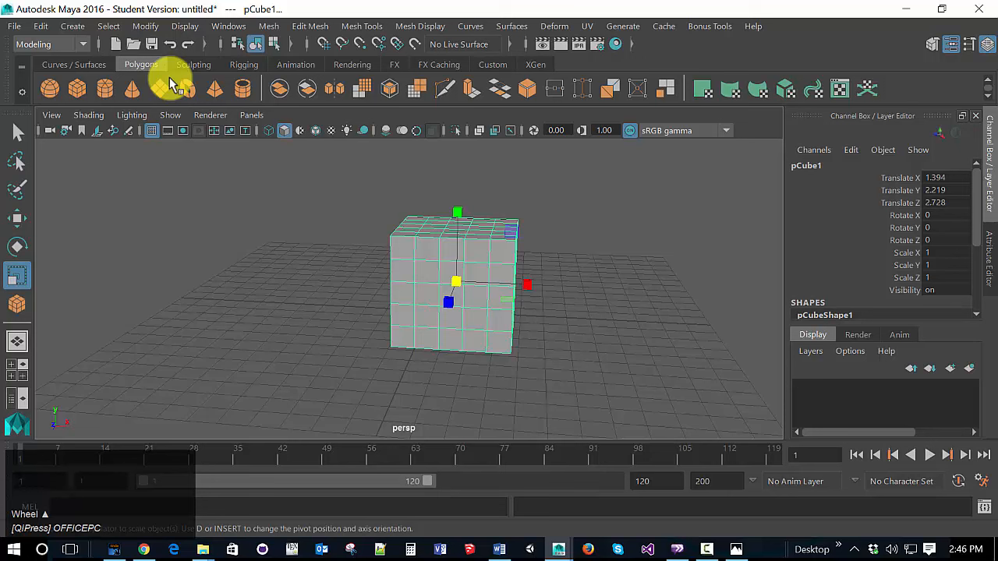
{"action": "key", "text": "F10"}
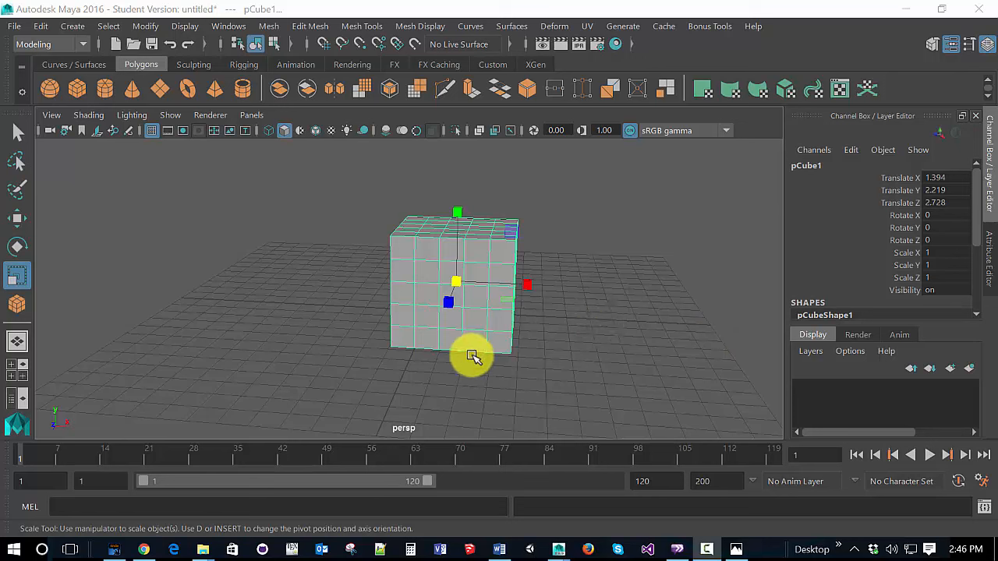
Step: Switch to the four-view layout and orbit, zoom and pan the perspective view around the cube
{"action": "left_click", "coordinate": [17, 341]}
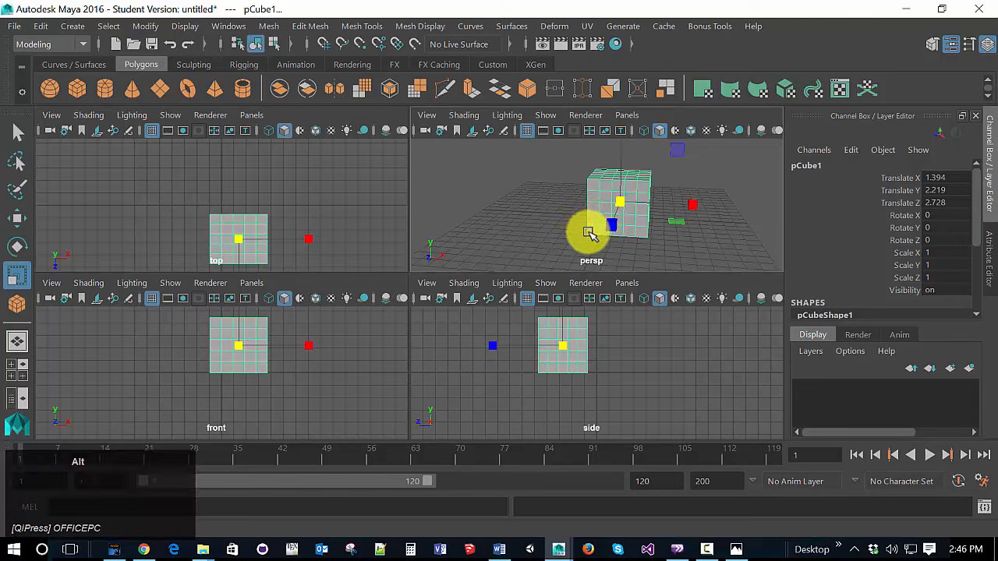
{"action": "left_click_drag", "start_coordinate": [588, 229], "coordinate": [543, 241], "text": "alt"}
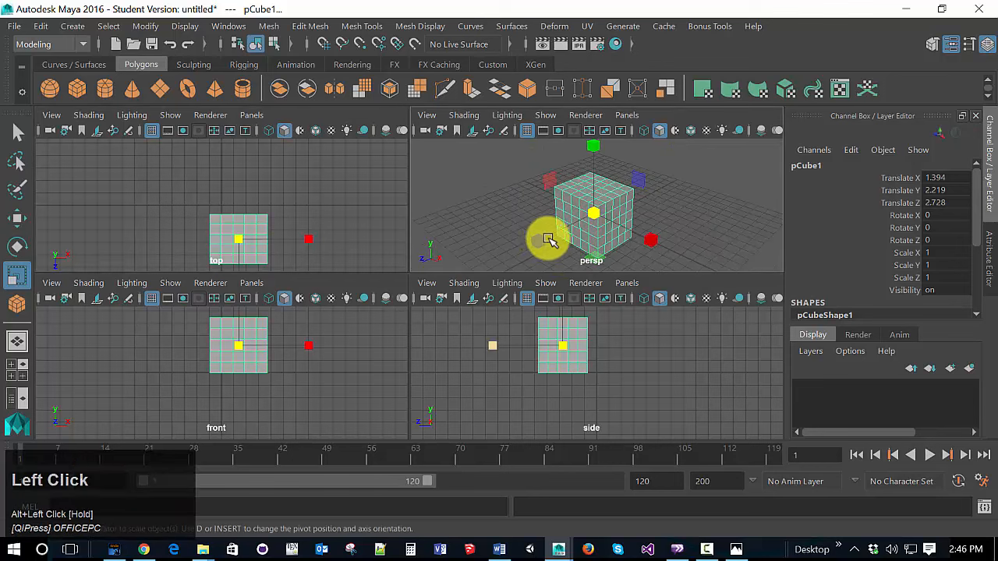
{"action": "scroll", "coordinate": [545, 240], "scroll_direction": "up", "scroll_amount": 4}
{"action": "scroll", "coordinate": [546, 234], "scroll_direction": "down", "scroll_amount": 3}
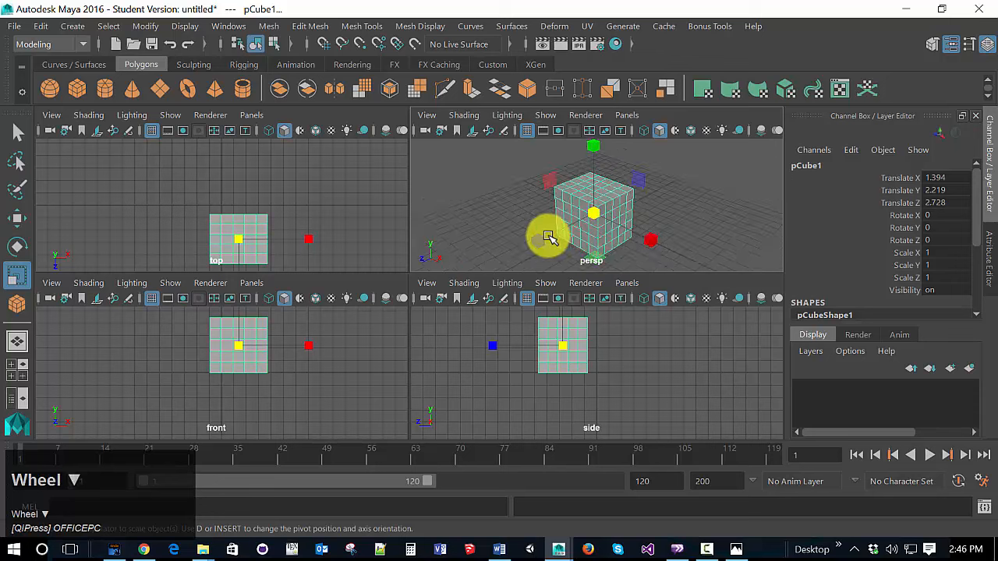
{"action": "middle_click_drag", "start_coordinate": [546, 234], "coordinate": [542, 218], "text": "alt"}
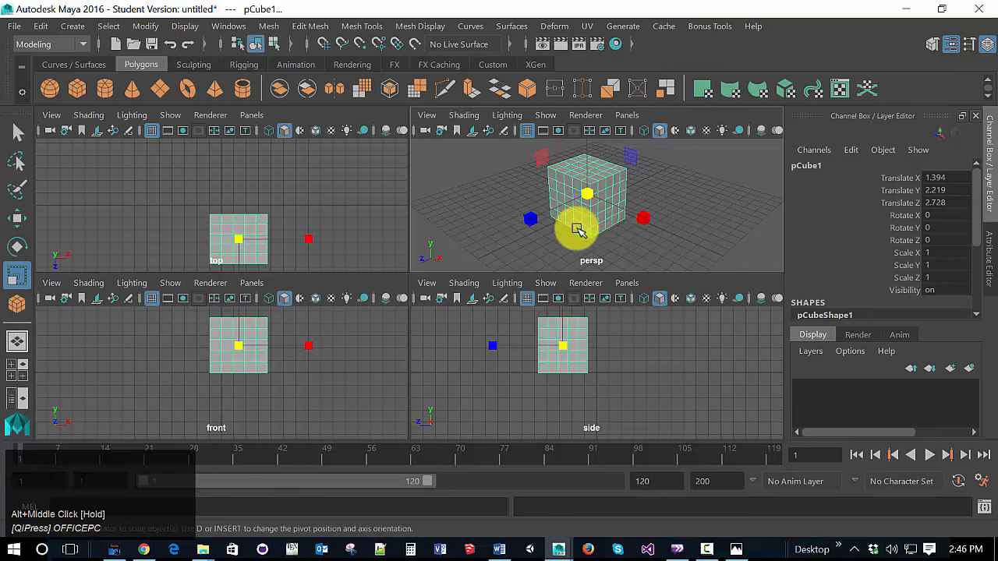
Step: Zoom and pan the front view around the cube, deselecting the cube and selecting it again
{"action": "left_click", "coordinate": [320, 392]}
{"action": "scroll", "coordinate": [319, 393], "scroll_direction": "down", "scroll_amount": 2}
{"action": "scroll", "coordinate": [320, 392], "scroll_direction": "up", "scroll_amount": 3}
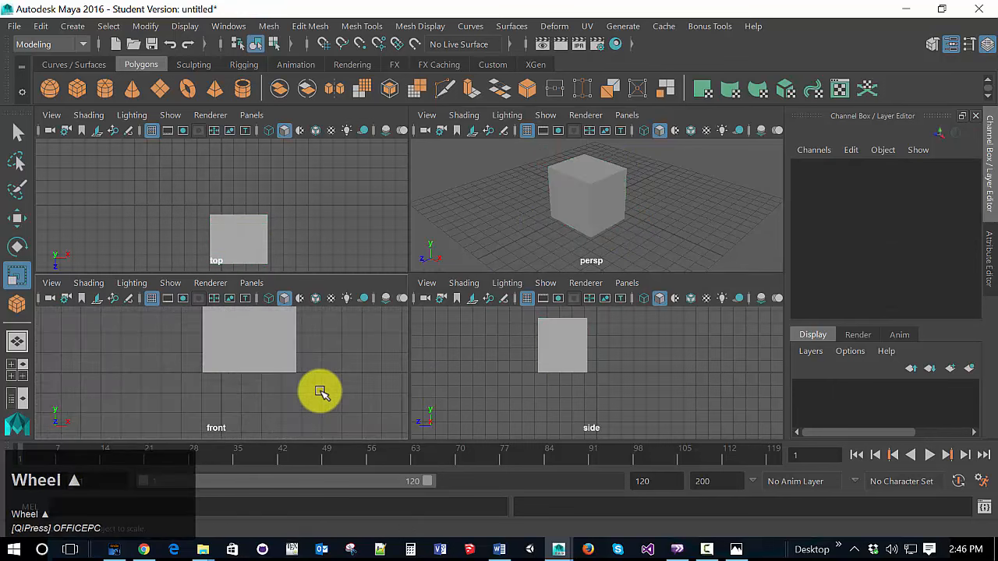
{"action": "scroll", "coordinate": [318, 394], "scroll_direction": "down", "scroll_amount": 2}
{"action": "mouse_move", "coordinate": [325, 392]}
{"action": "middle_mouse_down", "text": "alt"}
{"action": "mouse_move", "coordinate": [322, 429]}
{"action": "mouse_move", "coordinate": [252, 395]}
{"action": "mouse_move", "coordinate": [367, 414]}
{"action": "mouse_move", "coordinate": [301, 371]}
{"action": "mouse_move", "coordinate": [319, 404]}
{"action": "middle_mouse_up", "text": "alt"}
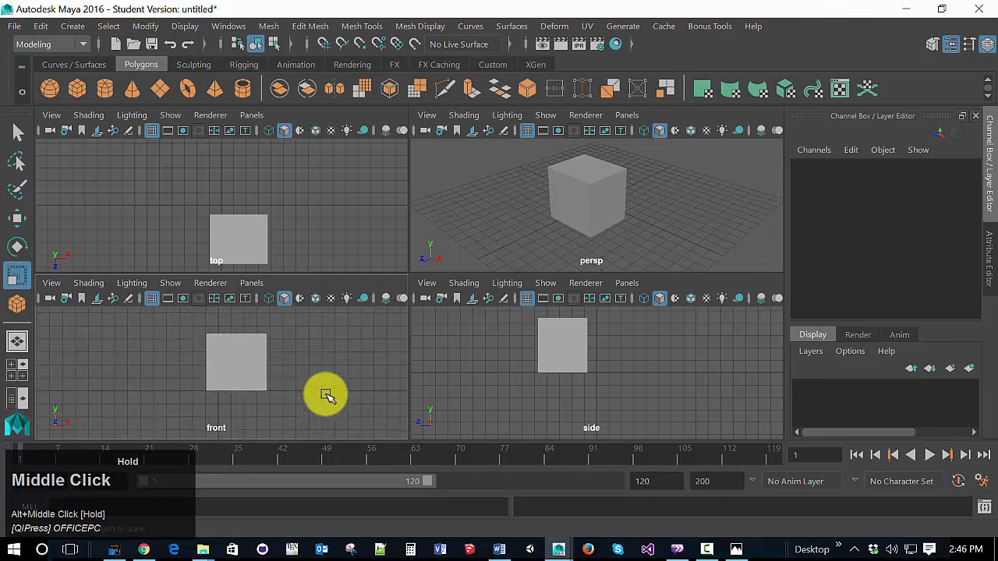
{"action": "scroll", "coordinate": [326, 395], "scroll_direction": "up", "scroll_amount": 2}
{"action": "scroll", "coordinate": [326, 395], "scroll_direction": "down", "scroll_amount": 2}
{"action": "left_click", "coordinate": [264, 362]}
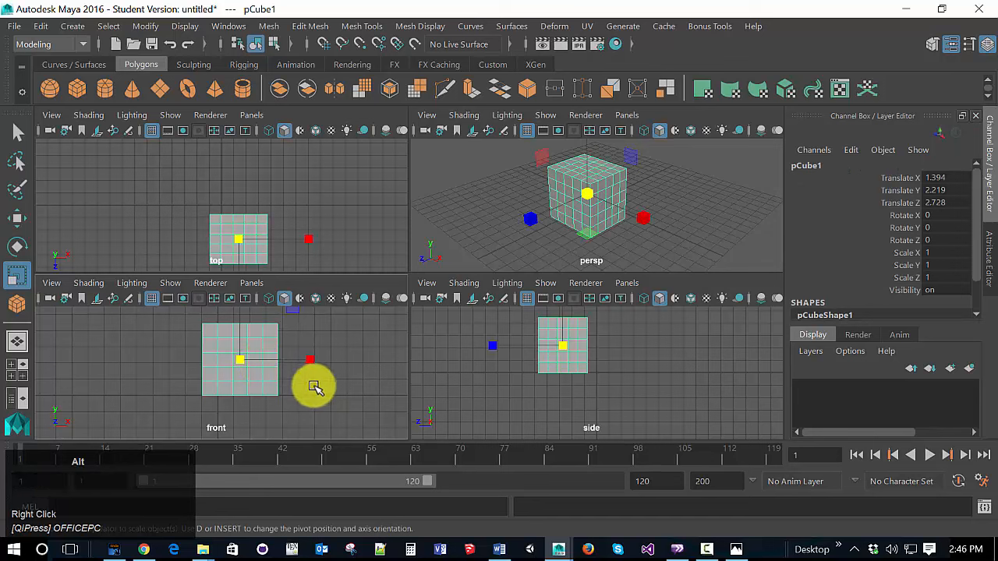
{"action": "right_click_drag", "start_coordinate": [315, 387], "coordinate": [353, 364], "text": "alt"}
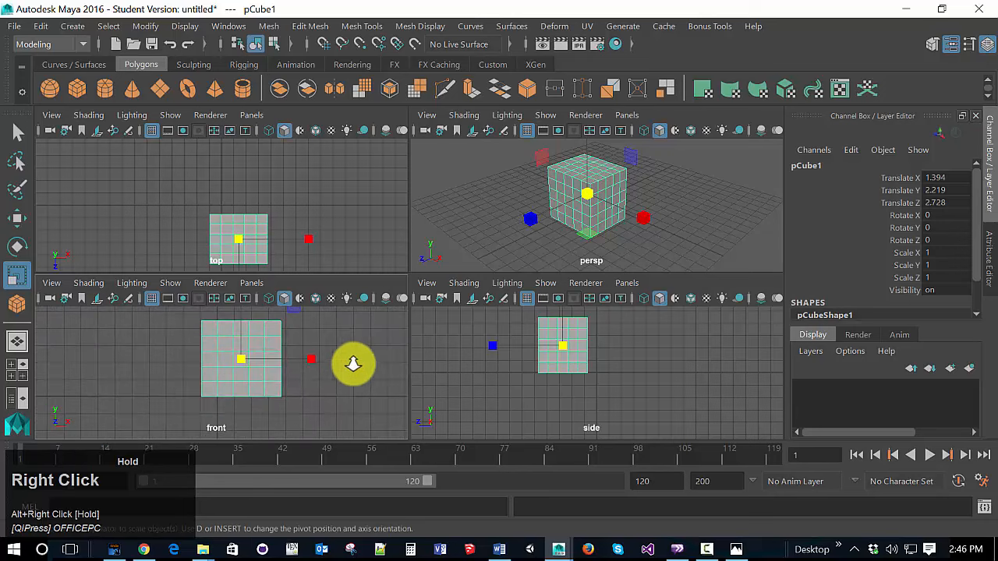
Step: Enlarge and centre the cube in the top, front and side views
{"action": "middle_click_drag", "start_coordinate": [285, 237], "coordinate": [264, 207], "text": "alt"}
{"action": "scroll", "coordinate": [286, 210], "scroll_direction": "up", "scroll_amount": 3}
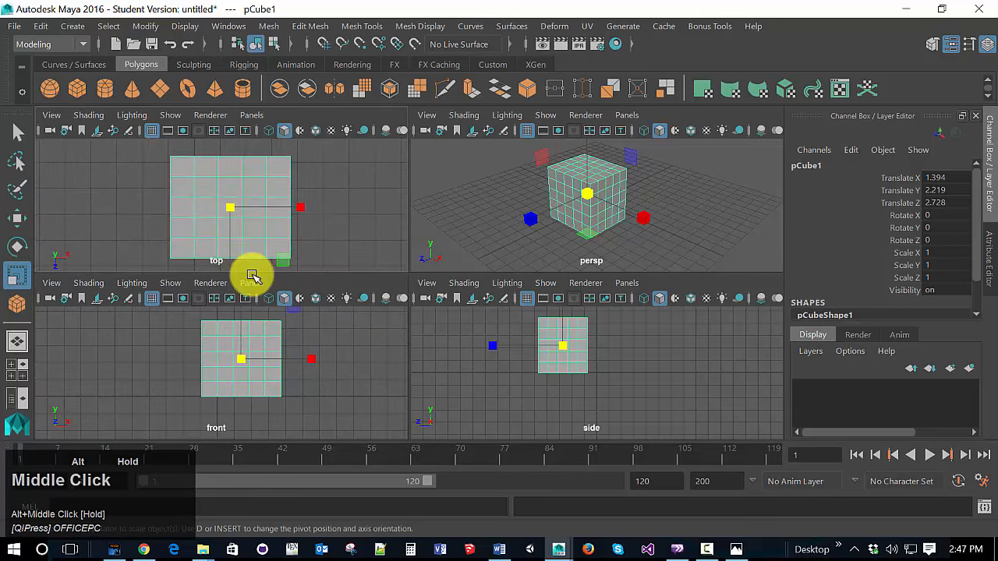
{"action": "scroll", "coordinate": [279, 337], "scroll_direction": "up", "scroll_amount": 2, "text": "alt"}
{"action": "scroll", "coordinate": [279, 337], "scroll_direction": "up", "scroll_amount": 2, "text": "alt"}
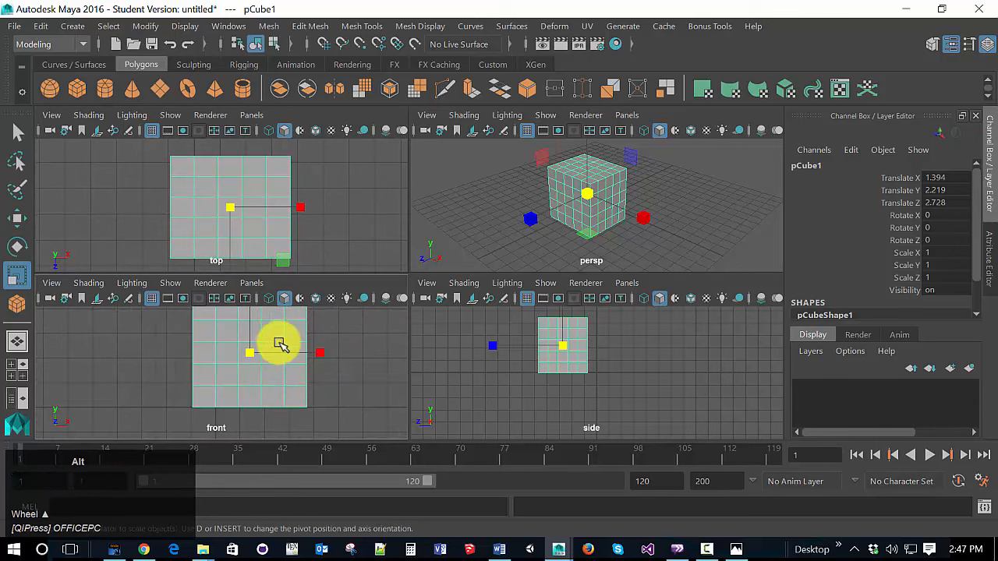
{"action": "middle_click_drag", "start_coordinate": [276, 340], "coordinate": [260, 369], "text": "alt"}
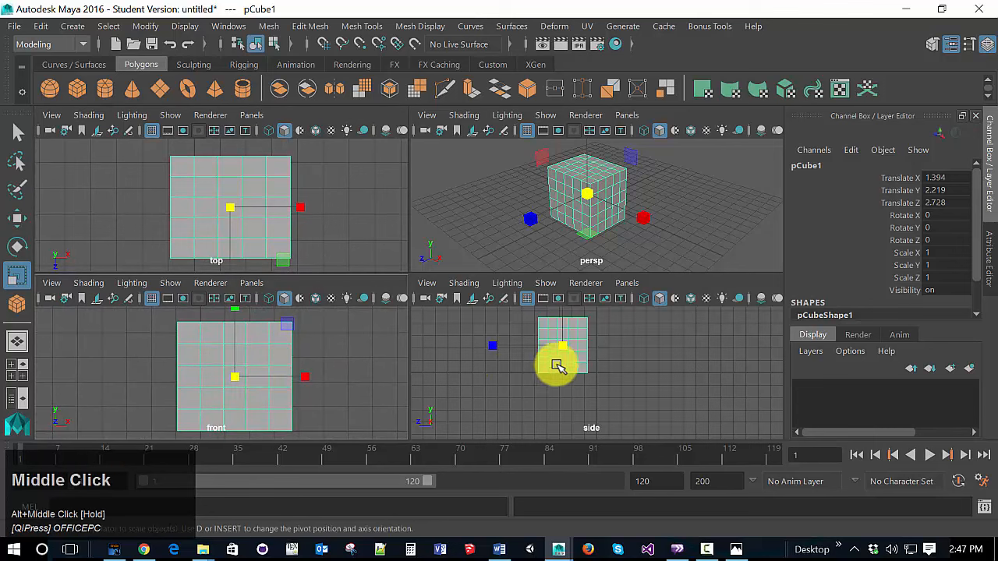
{"action": "scroll", "coordinate": [555, 363], "scroll_direction": "up", "scroll_amount": 3}
{"action": "middle_click_drag", "start_coordinate": [552, 363], "coordinate": [588, 410], "text": "alt"}
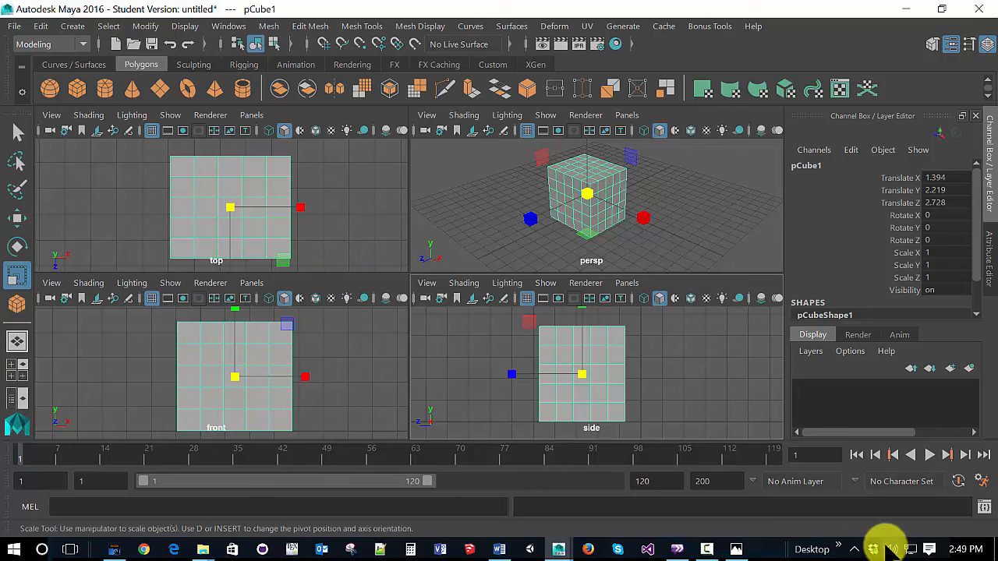
Step: Maximize the top, perspective, side and front views in turn, restoring the four-view layout between them, and finish in the full perspective view
{"action": "left_click", "coordinate": [707, 549]}
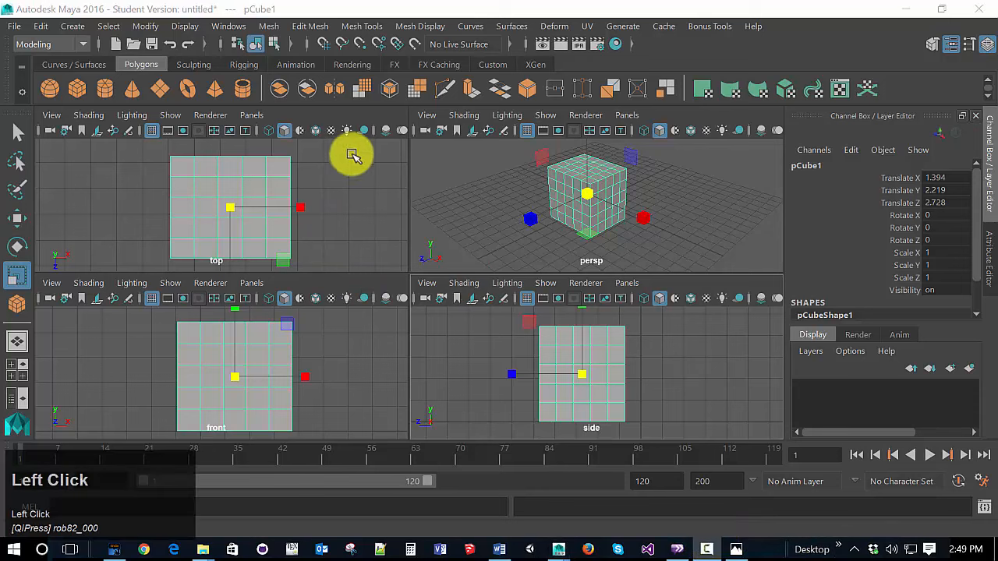
{"action": "left_click", "coordinate": [357, 6]}
{"action": "key", "text": "space"}
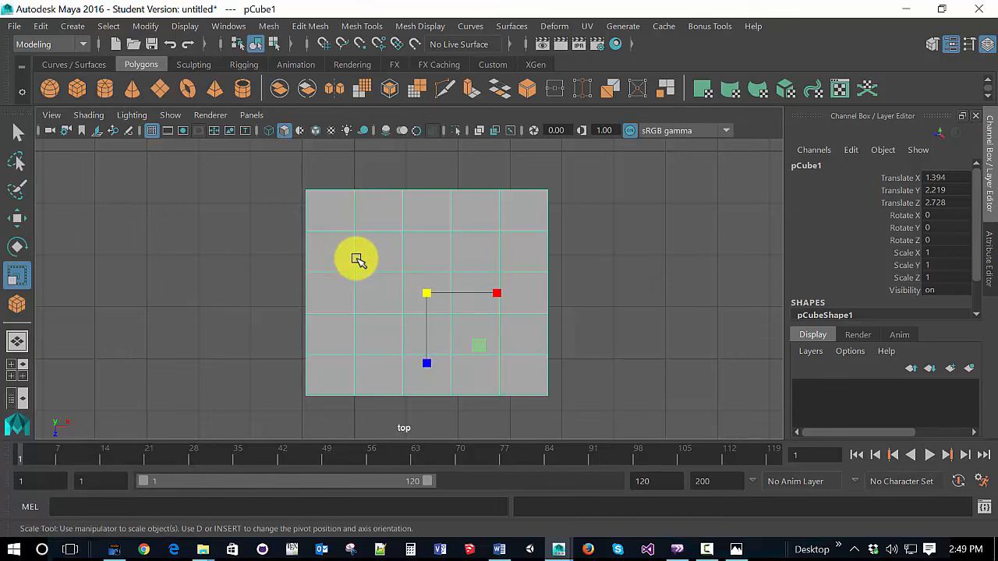
{"action": "key", "text": "space"}
{"action": "key", "text": "space"}
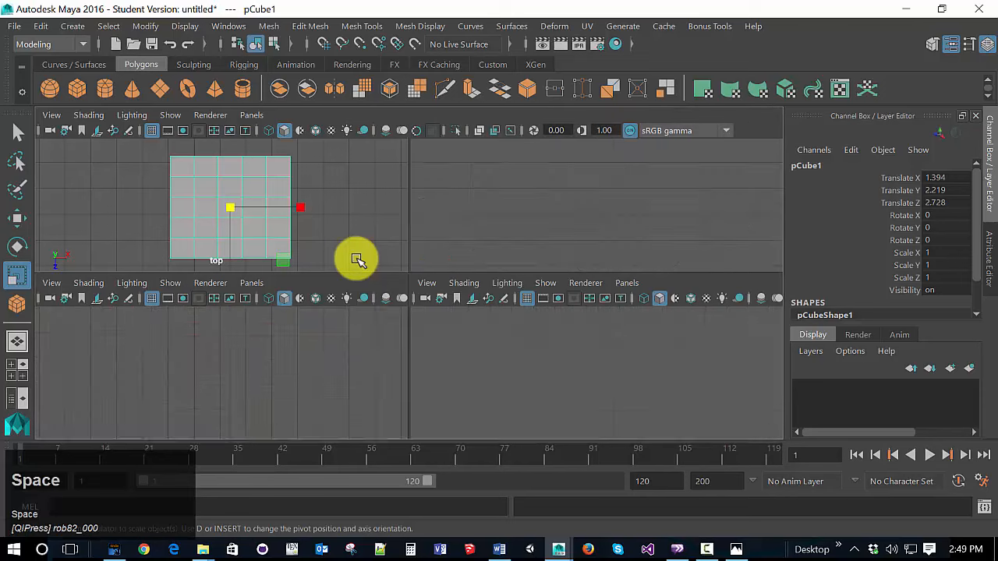
{"action": "key", "text": "space"}
{"action": "key", "text": "space"}
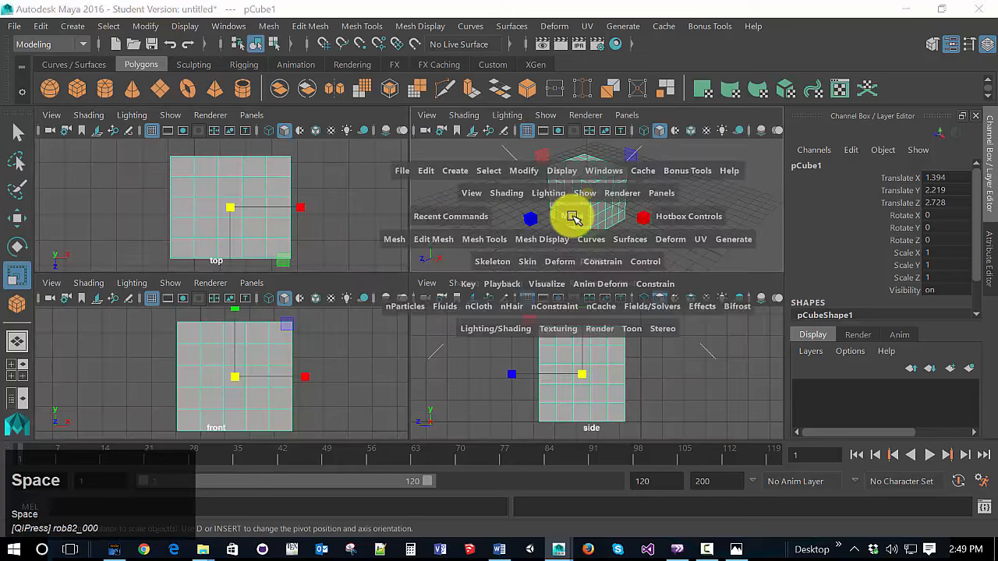
{"action": "key", "text": "space"}
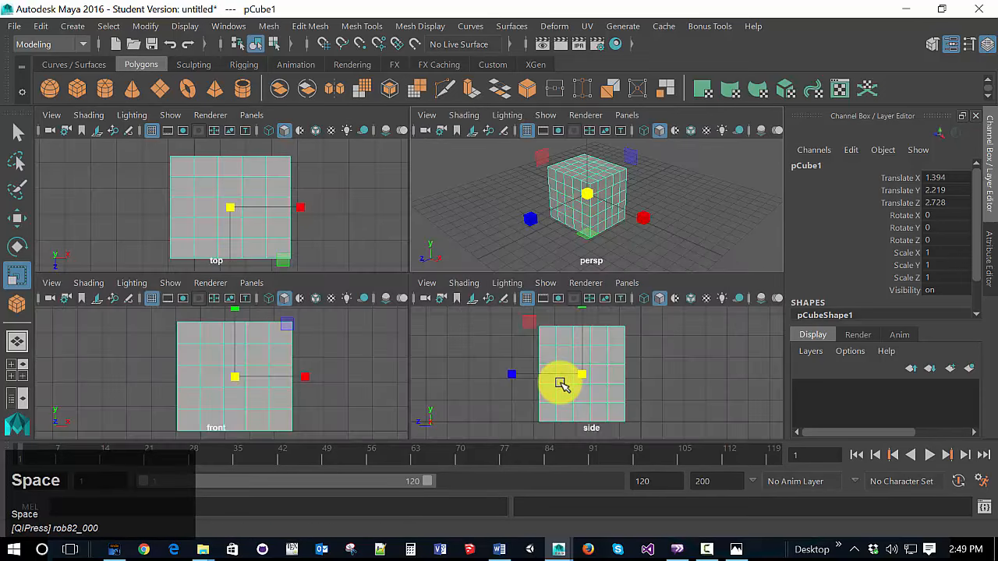
{"action": "key", "text": "space"}
{"action": "key", "text": "space"}
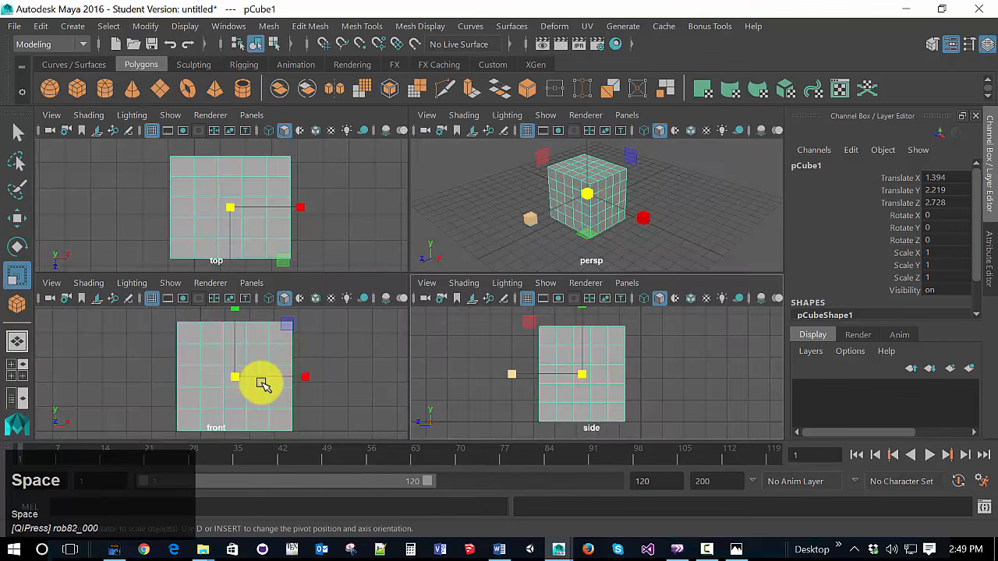
{"action": "key", "text": "space"}
{"action": "key", "text": "space"}
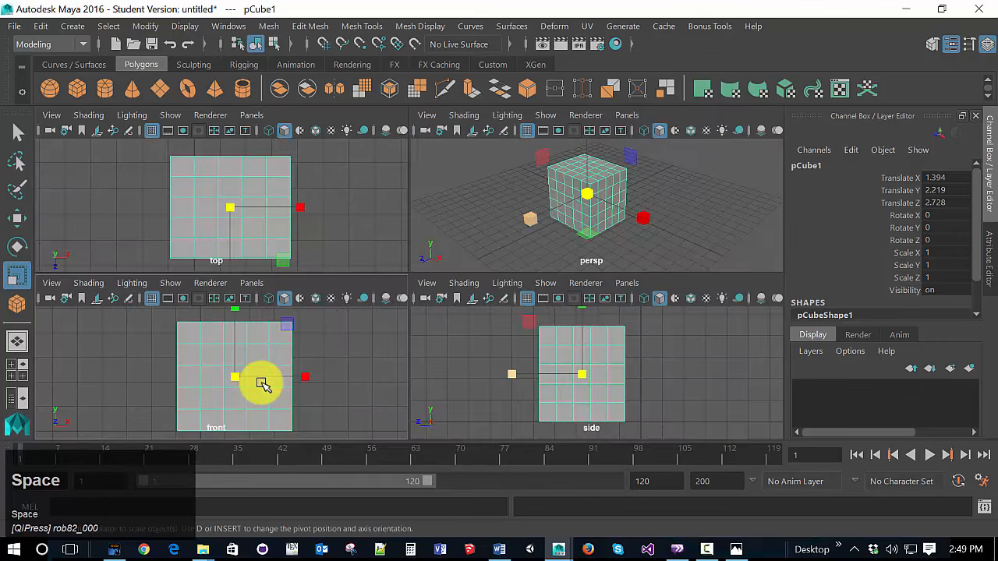
{"action": "key", "text": "space"}
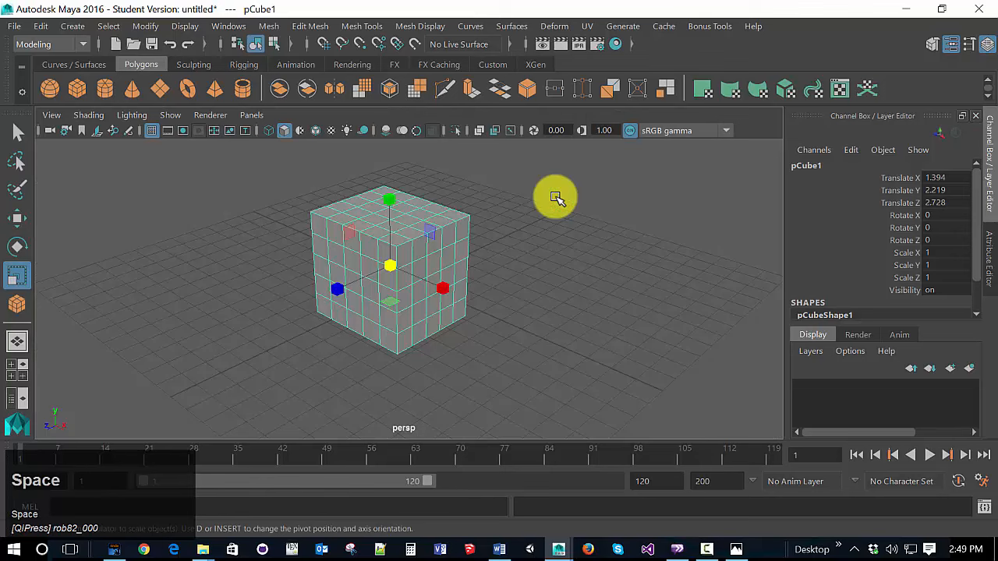
{"action": "scroll", "coordinate": [441, 259], "scroll_direction": "up", "scroll_amount": 5}
{"action": "scroll", "coordinate": [441, 259], "scroll_direction": "down", "scroll_amount": 5}
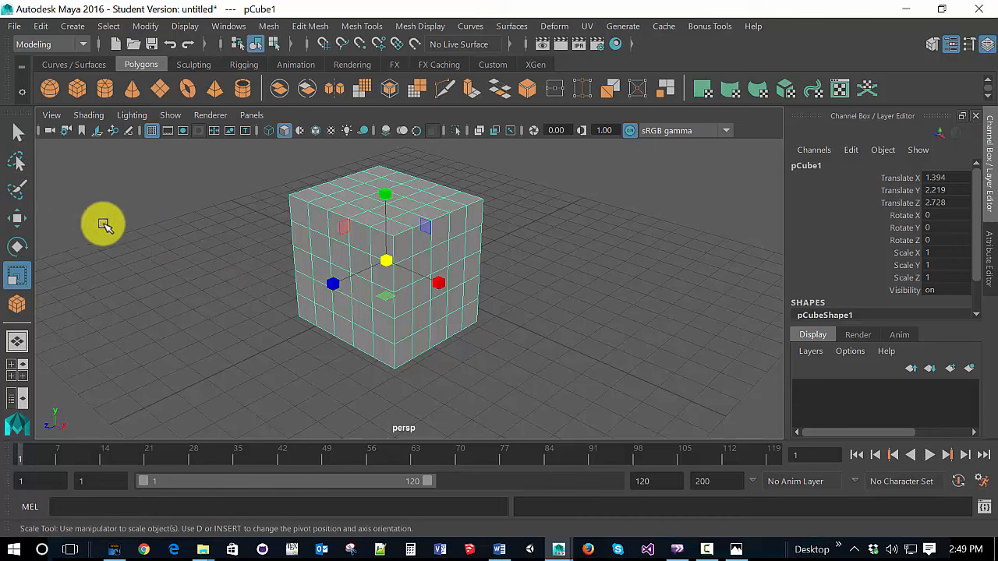
Step: Deselect the cube and select it again with the Select tool
{"action": "key", "text": "q"}
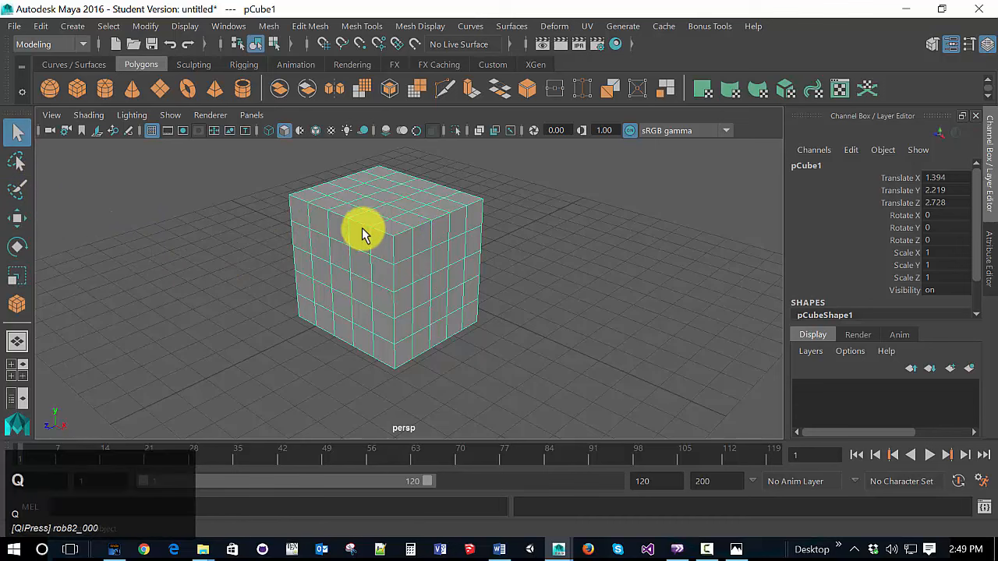
{"action": "left_click", "coordinate": [362, 229]}
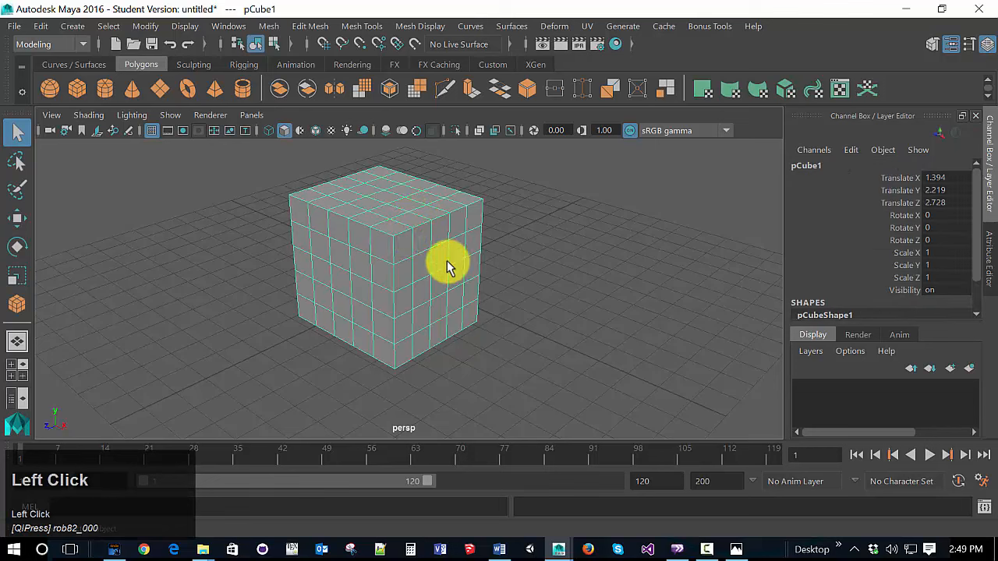
{"action": "left_click", "coordinate": [534, 259]}
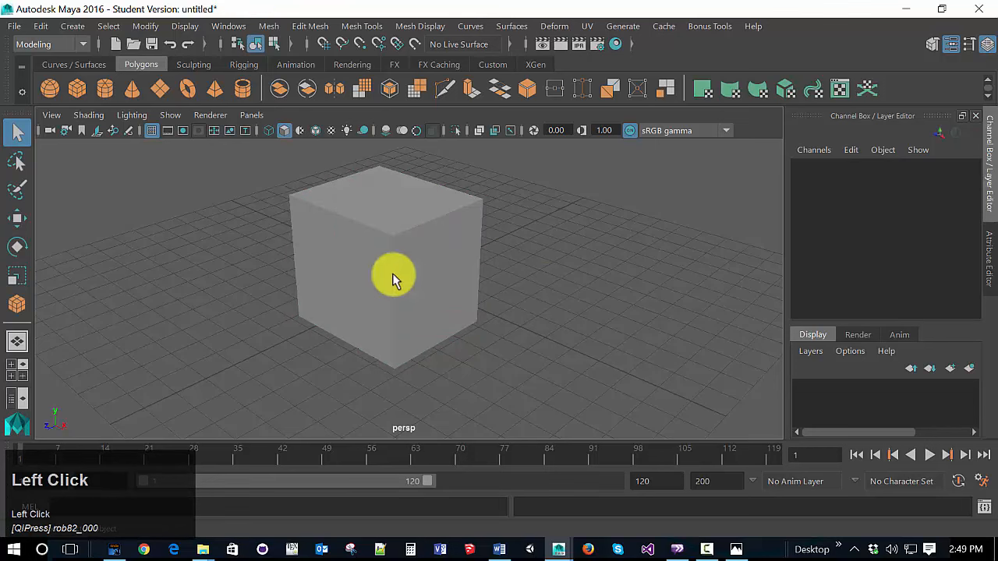
{"action": "left_click", "coordinate": [356, 257]}
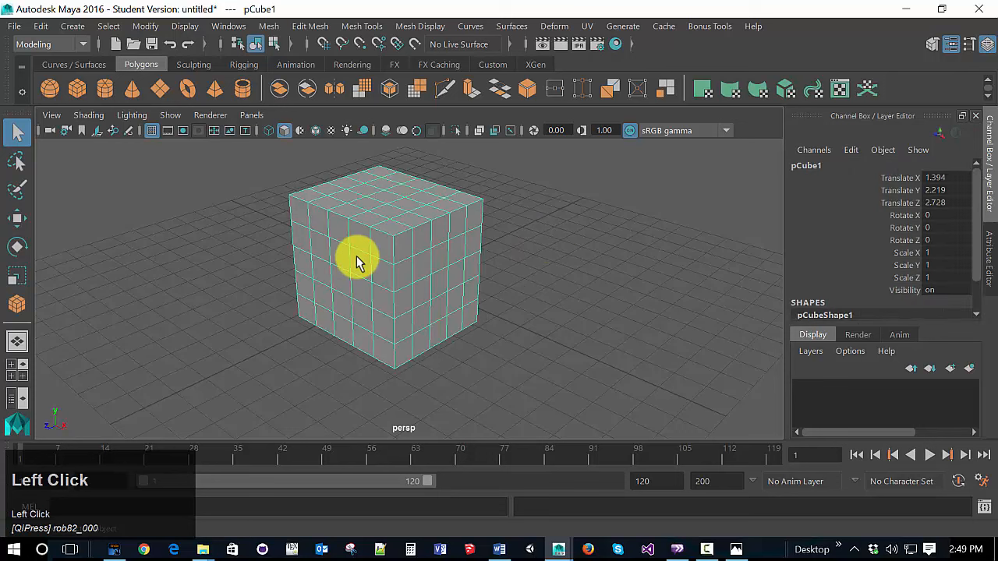
Step: Move the cube along its X, Y and Z axes to about X 1.15, Y 2.33, Z 1.30 with the Move tool
{"action": "key", "text": "w"}
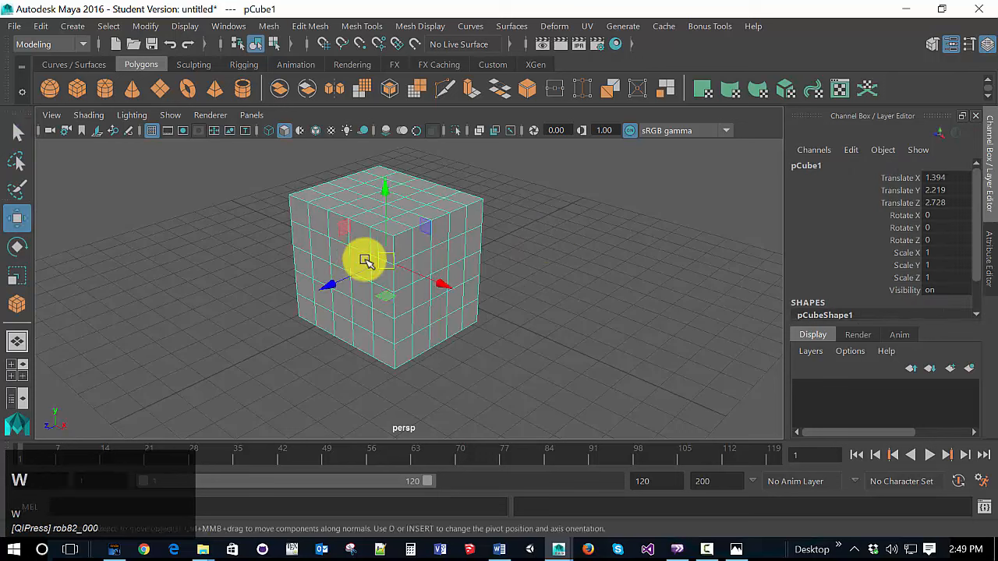
{"action": "mouse_move", "coordinate": [447, 287]}
{"action": "left_mouse_down"}
{"action": "mouse_move", "coordinate": [514, 301]}
{"action": "mouse_move", "coordinate": [327, 272]}
{"action": "mouse_move", "coordinate": [437, 283]}
{"action": "left_mouse_up"}
{"action": "mouse_move", "coordinate": [326, 285]}
{"action": "left_mouse_down"}
{"action": "mouse_move", "coordinate": [252, 301]}
{"action": "mouse_move", "coordinate": [327, 285]}
{"action": "left_mouse_up"}
{"action": "mouse_move", "coordinate": [380, 184]}
{"action": "left_mouse_down"}
{"action": "mouse_move", "coordinate": [379, 130]}
{"action": "mouse_move", "coordinate": [379, 273]}
{"action": "mouse_move", "coordinate": [379, 156]}
{"action": "mouse_move", "coordinate": [380, 214]}
{"action": "mouse_move", "coordinate": [379, 189]}
{"action": "mouse_move", "coordinate": [379, 199]}
{"action": "left_mouse_up"}
{"action": "left_click_drag", "start_coordinate": [327, 292], "coordinate": [413, 253]}
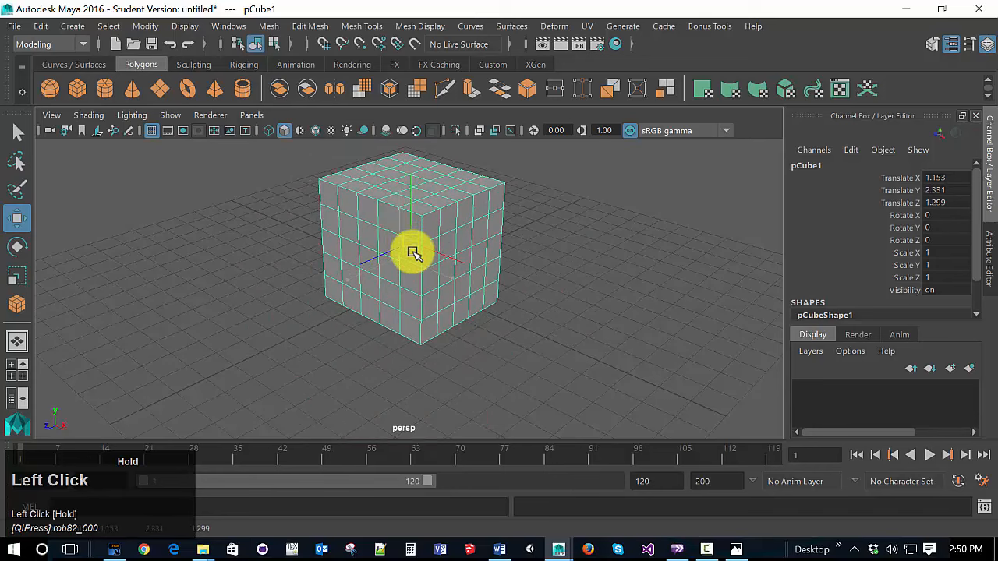
Step: Undo the last move and rotate the cube freely about its axes with the Rotate tool to about X -125, Y -48, Z 104
{"action": "key", "text": "ctrl+z"}
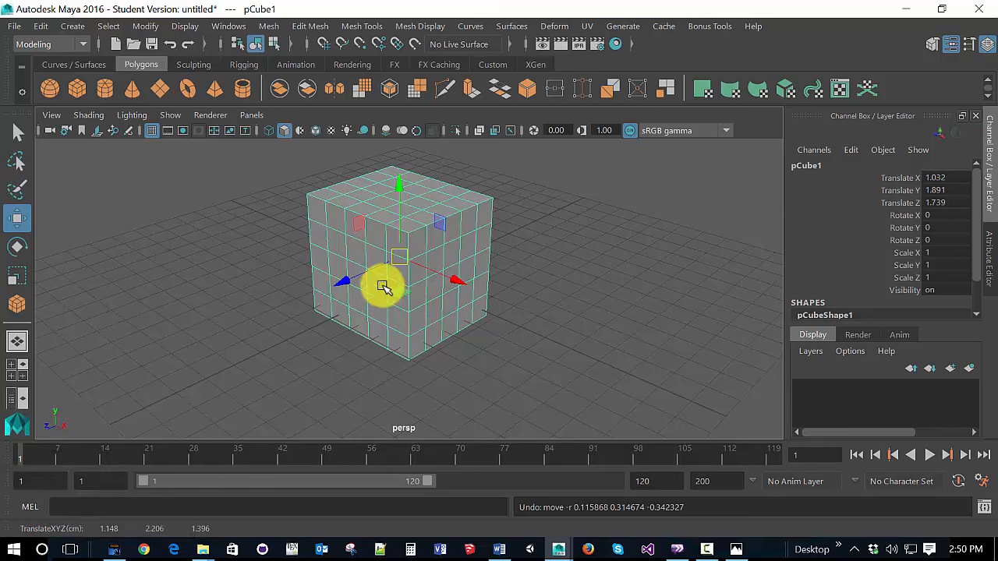
{"action": "key", "text": "e"}
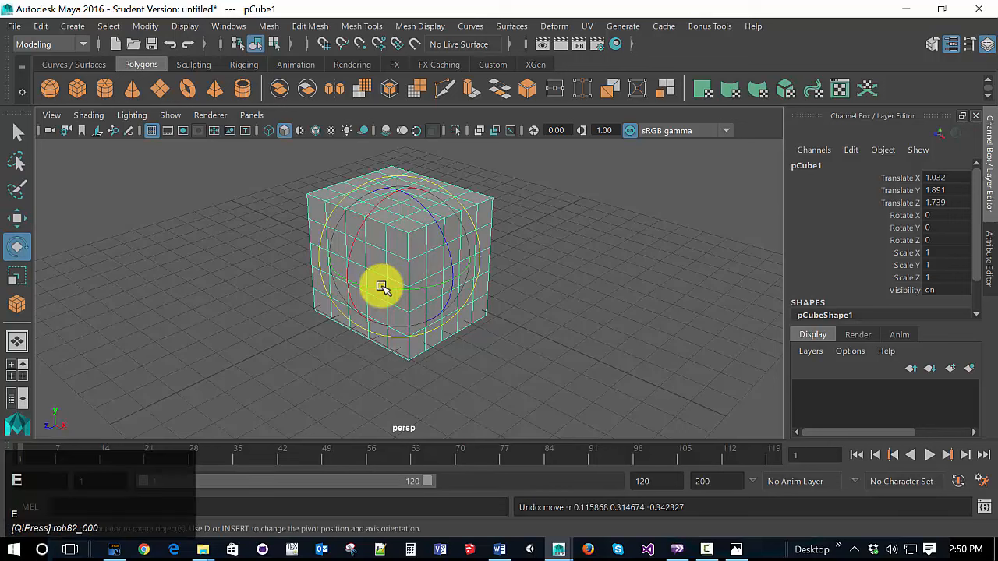
{"action": "left_click_drag", "start_coordinate": [355, 247], "coordinate": [464, 231]}
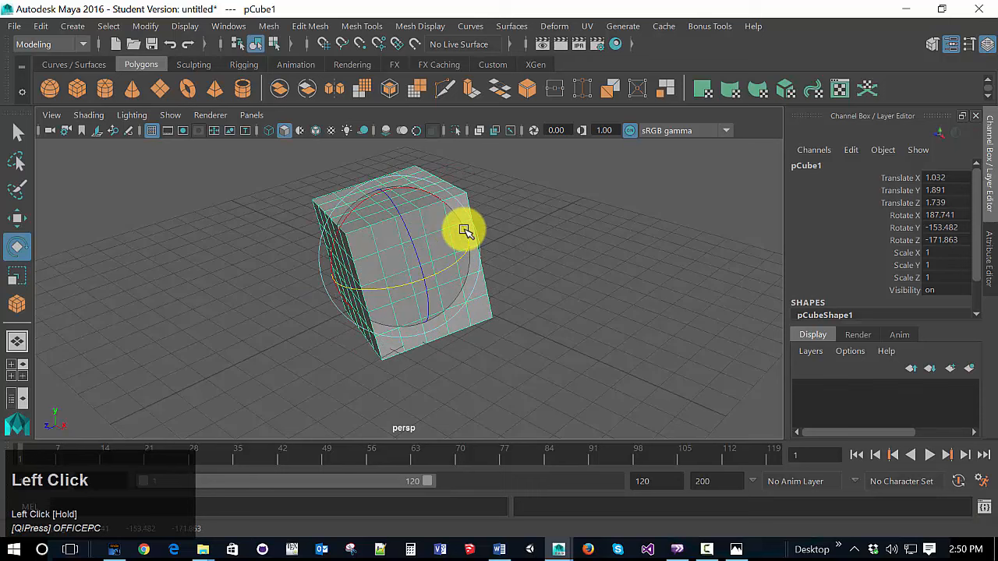
{"action": "left_click_drag", "start_coordinate": [470, 221], "coordinate": [360, 223]}
{"action": "left_click_drag", "start_coordinate": [472, 210], "coordinate": [425, 195]}
{"action": "left_click_drag", "start_coordinate": [450, 260], "coordinate": [483, 278]}
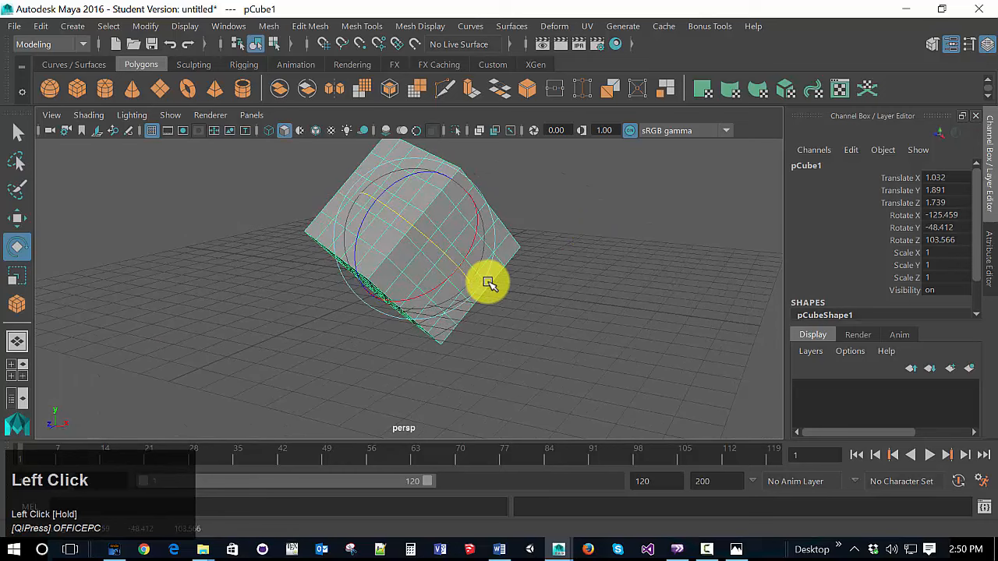
Step: Undo all of the cube's rotations and its last move along Z
{"action": "key", "text": "ctrl+z"}
{"action": "key", "text": "ctrl+z"}
{"action": "key", "text": "ctrl+z"}
{"action": "key", "text": "ctrl+z"}
{"action": "key", "text": "ctrl+z"}
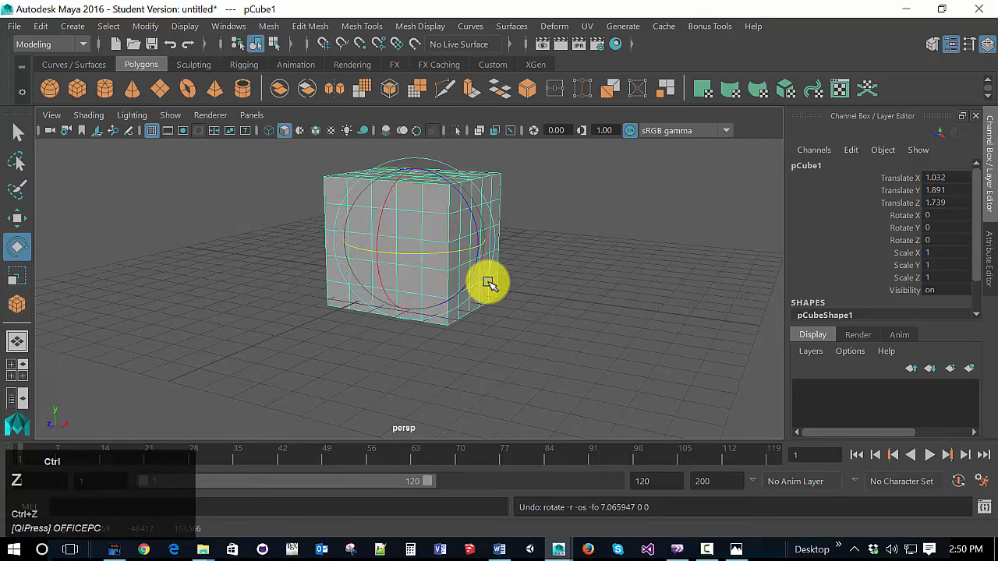
{"action": "key", "text": "ctrl+z"}
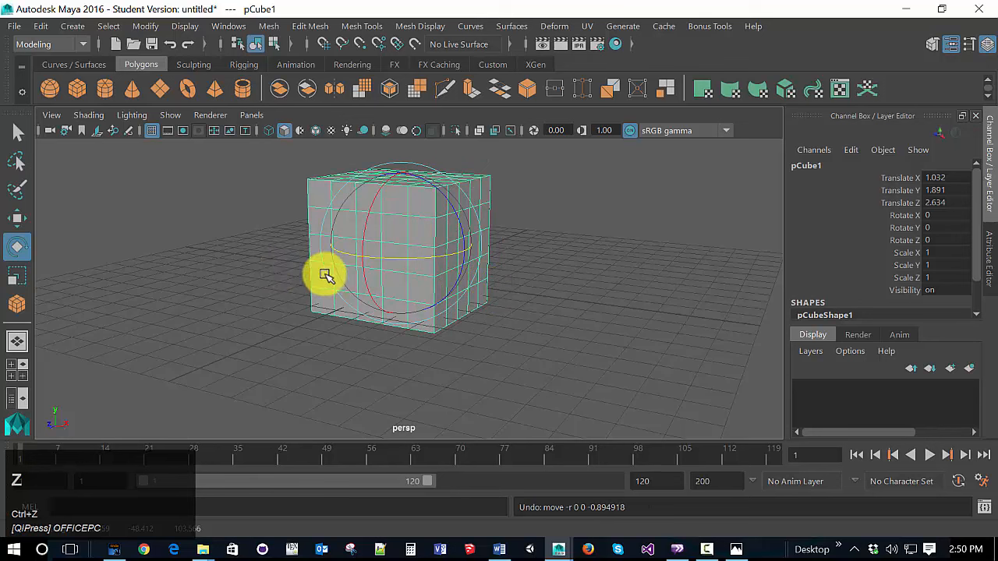
Step: Scale the cube along single axes and in the XY plane with the Scale tool to about X 1.41, Y 0.45, Z 1.76
{"action": "key", "text": "r"}
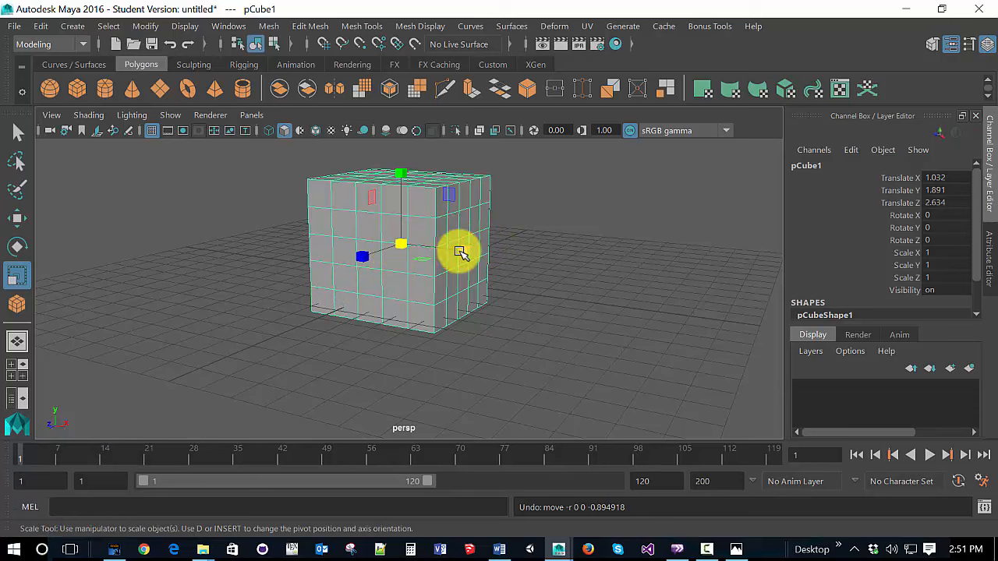
{"action": "mouse_move", "coordinate": [463, 251]}
{"action": "left_mouse_down"}
{"action": "mouse_move", "coordinate": [550, 254]}
{"action": "mouse_move", "coordinate": [463, 257]}
{"action": "left_mouse_up"}
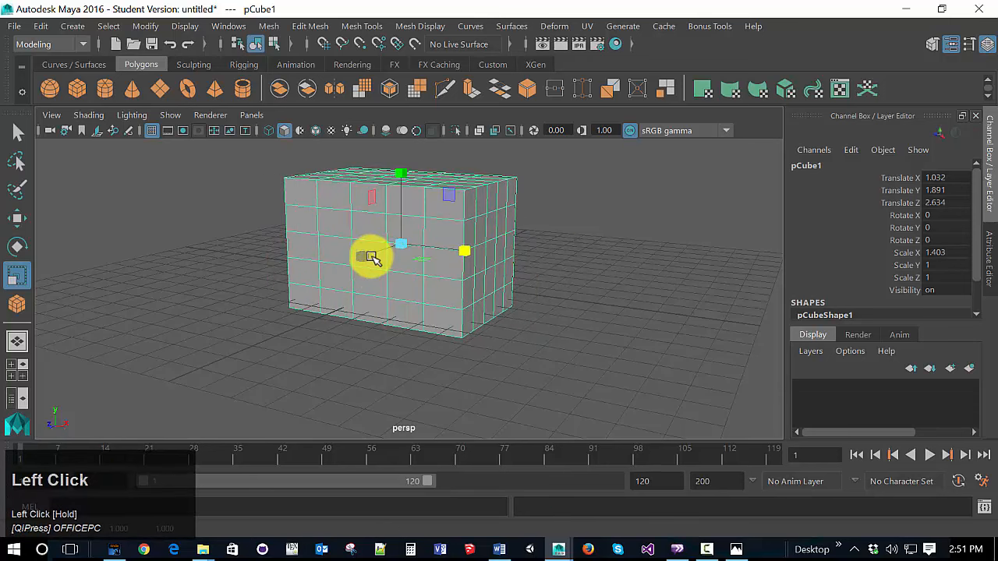
{"action": "left_click_drag", "start_coordinate": [368, 258], "coordinate": [343, 260]}
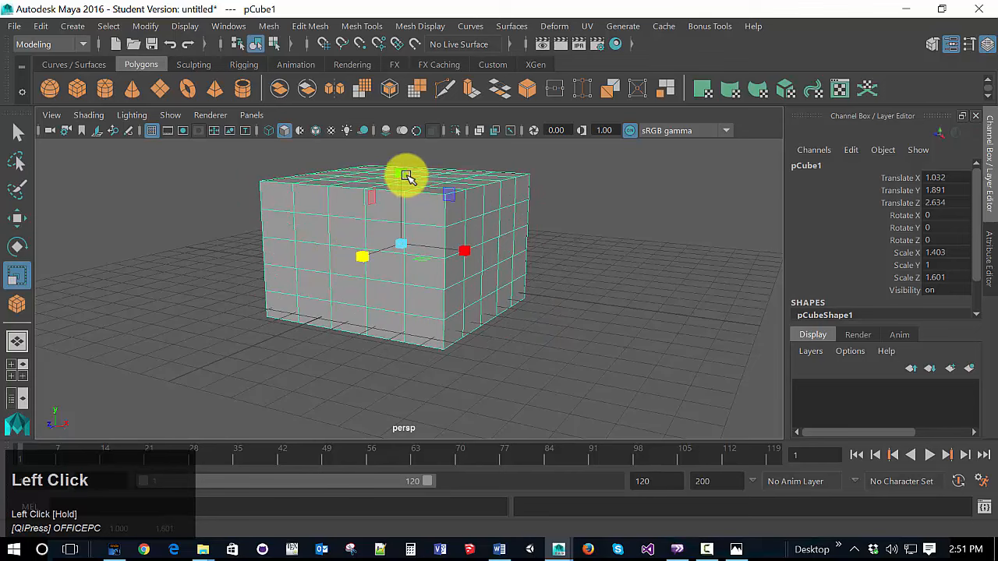
{"action": "left_click_drag", "start_coordinate": [405, 174], "coordinate": [417, 245]}
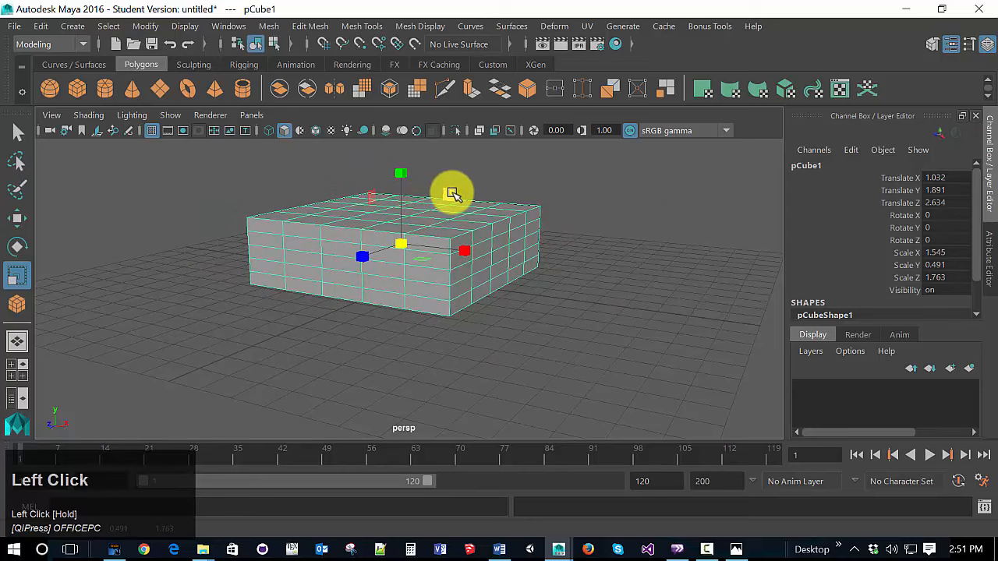
{"action": "mouse_move", "coordinate": [449, 195]}
{"action": "left_mouse_down"}
{"action": "mouse_move", "coordinate": [526, 196]}
{"action": "mouse_move", "coordinate": [421, 200]}
{"action": "mouse_move", "coordinate": [510, 202]}
{"action": "mouse_move", "coordinate": [465, 204]}
{"action": "left_mouse_up"}
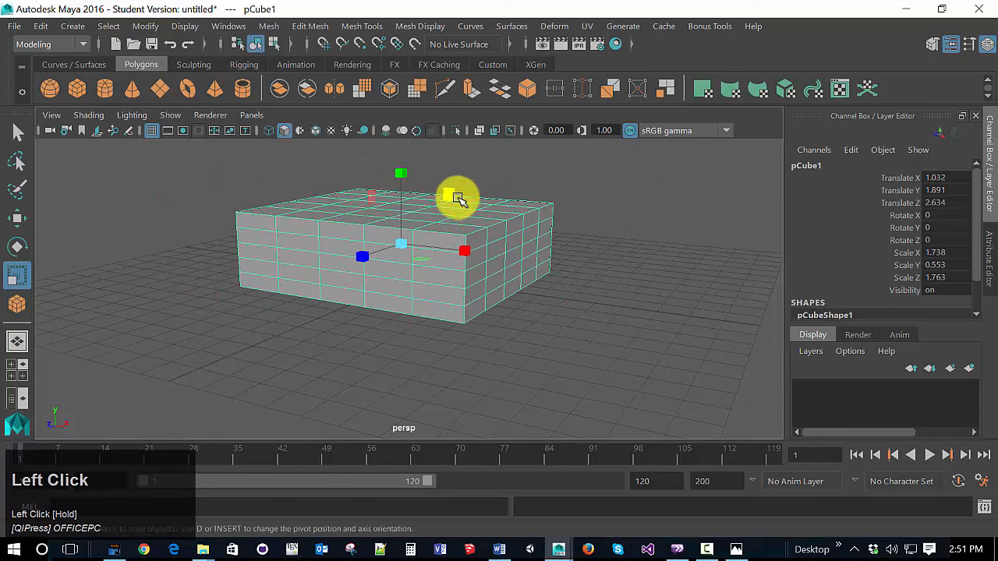
{"action": "mouse_move", "coordinate": [451, 198]}
{"action": "left_mouse_down"}
{"action": "mouse_move", "coordinate": [484, 200]}
{"action": "mouse_move", "coordinate": [423, 204]}
{"action": "mouse_move", "coordinate": [481, 205]}
{"action": "mouse_move", "coordinate": [444, 213]}
{"action": "left_mouse_up"}
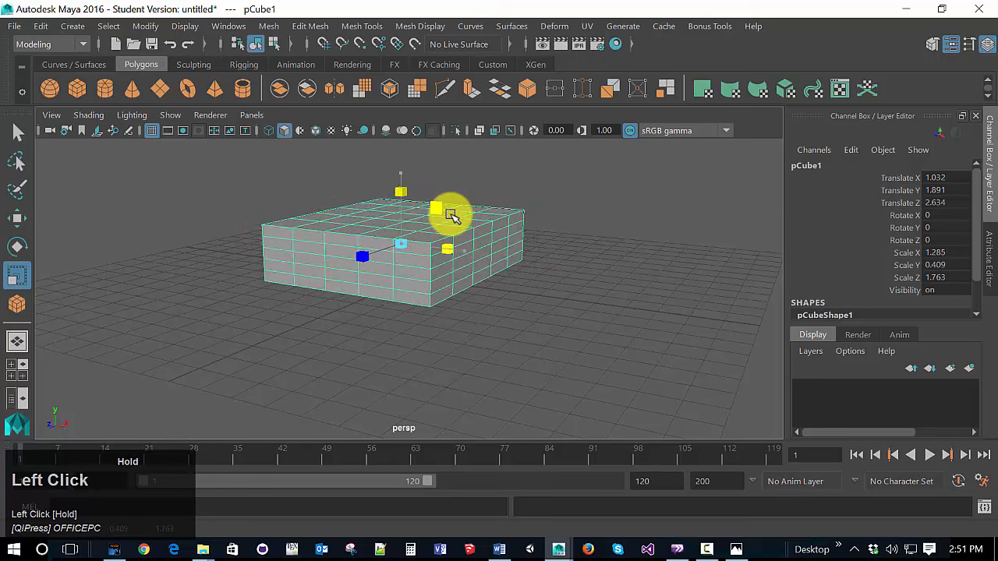
{"action": "left_click_drag", "start_coordinate": [450, 218], "coordinate": [460, 215]}
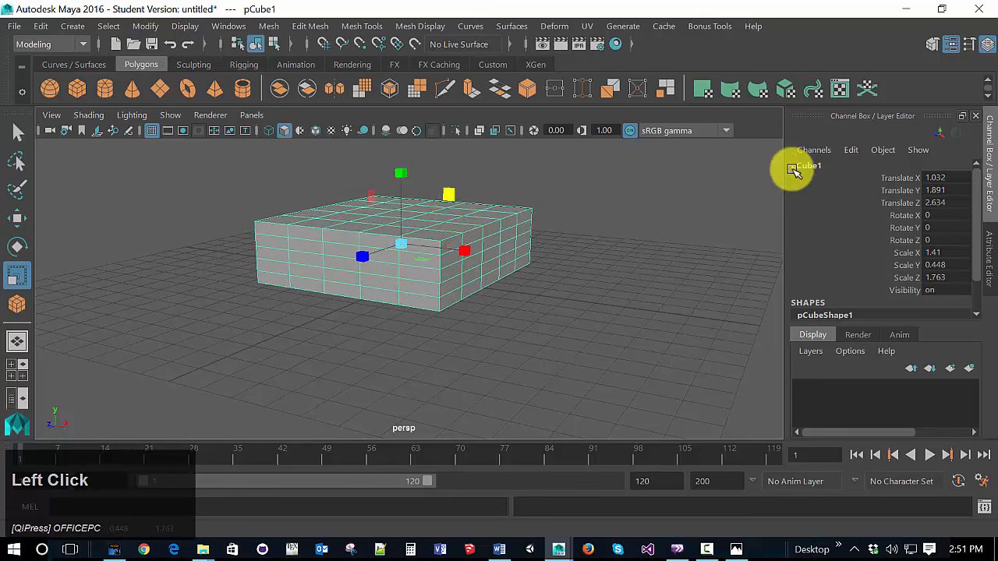
Step: Switch between the cube's Channel Box and Attribute Editor, ending on the Channel Box
{"action": "left_click", "coordinate": [990, 172]}
{"action": "left_click", "coordinate": [990, 203]}
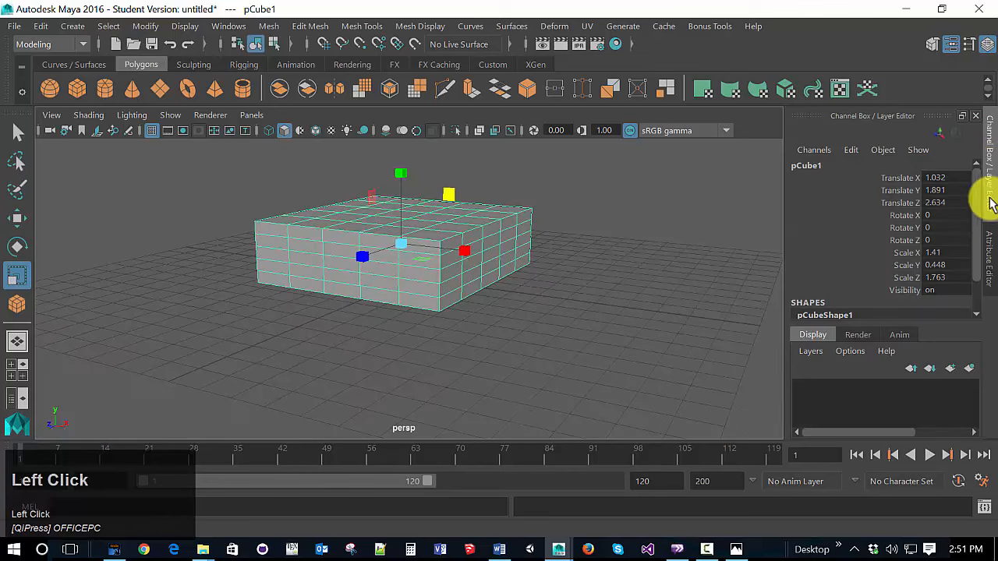
{"action": "left_click", "coordinate": [990, 244]}
{"action": "left_click", "coordinate": [990, 209]}
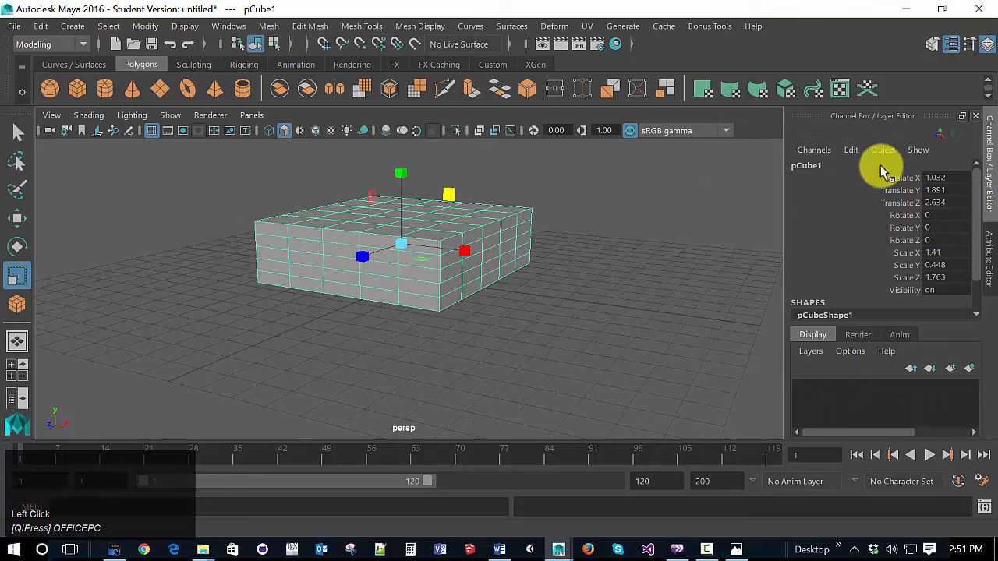
Step: Stretch the cube along X with the Scale tool, and enter exact scale values of X 2, Y 1, Z 2
{"action": "left_click_drag", "start_coordinate": [465, 255], "coordinate": [522, 256]}
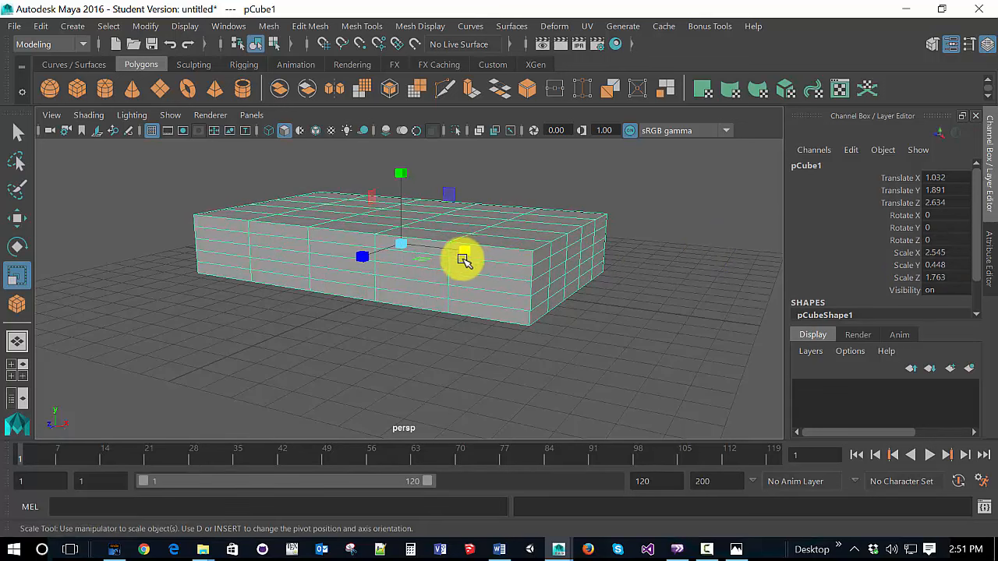
{"action": "mouse_move", "coordinate": [464, 254]}
{"action": "left_mouse_down"}
{"action": "mouse_move", "coordinate": [439, 246]}
{"action": "mouse_move", "coordinate": [476, 253]}
{"action": "left_mouse_up"}
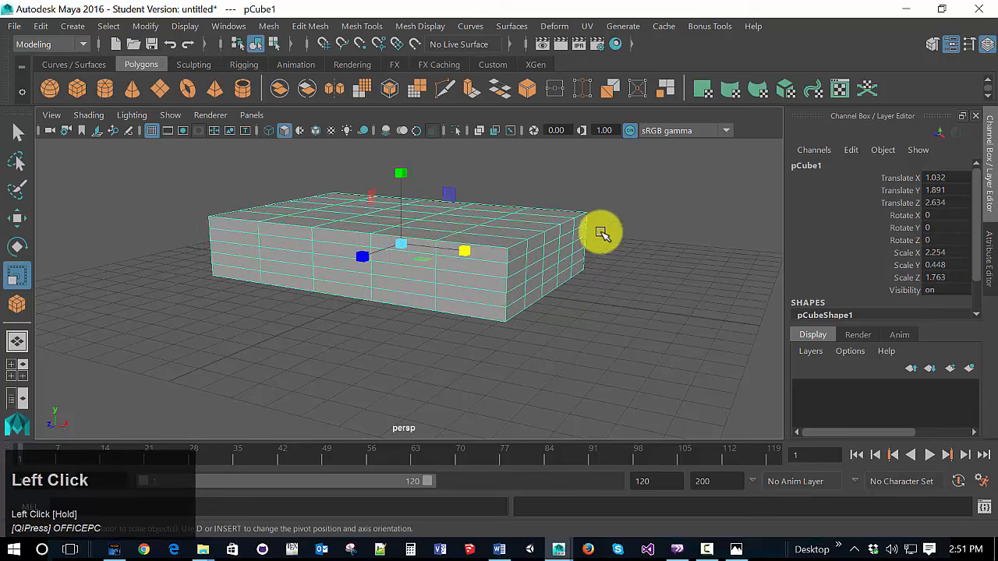
{"action": "double_click", "coordinate": [947, 252]}
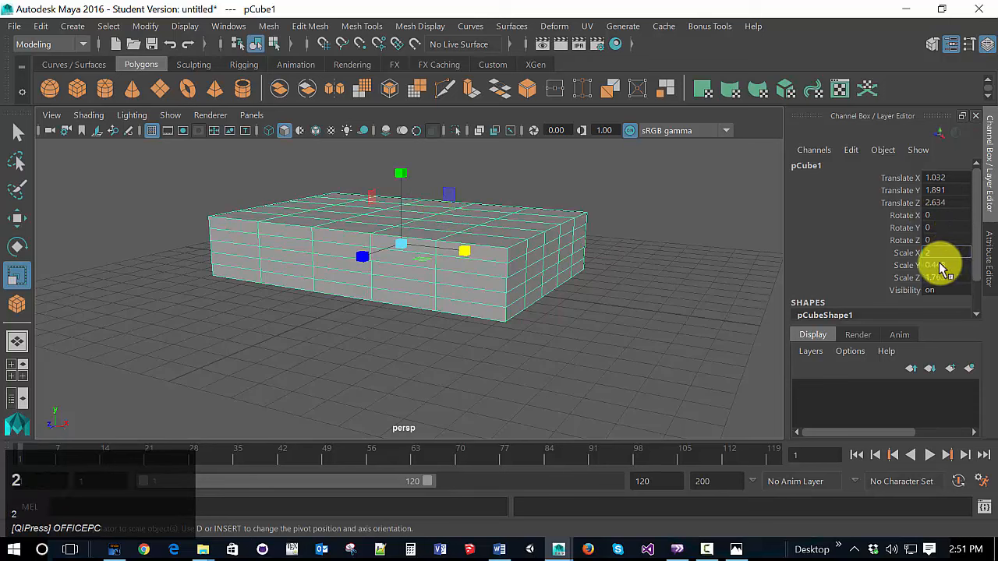
{"action": "type", "text": "2"}
{"action": "left_click", "coordinate": [944, 265]}
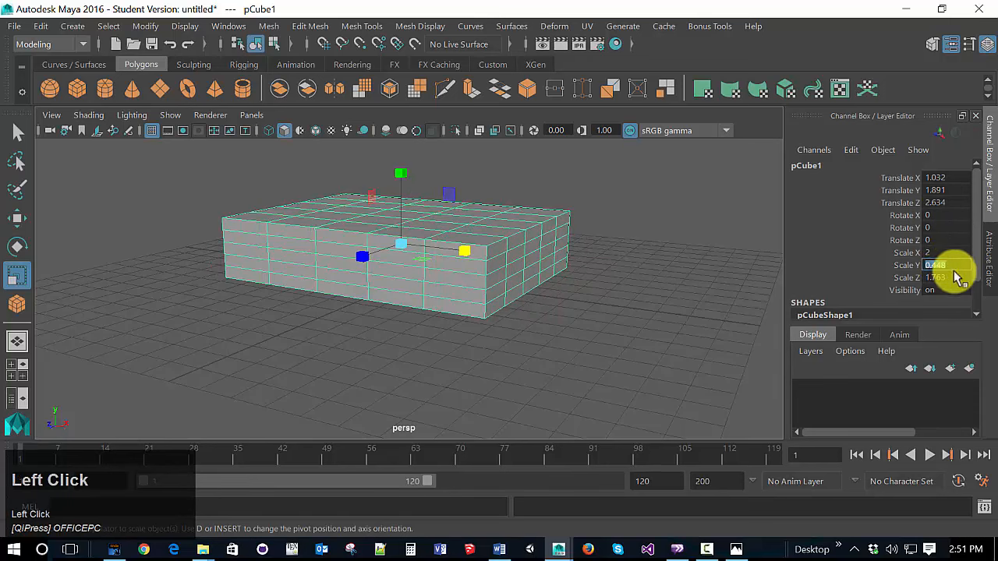
{"action": "left_click", "coordinate": [945, 278]}
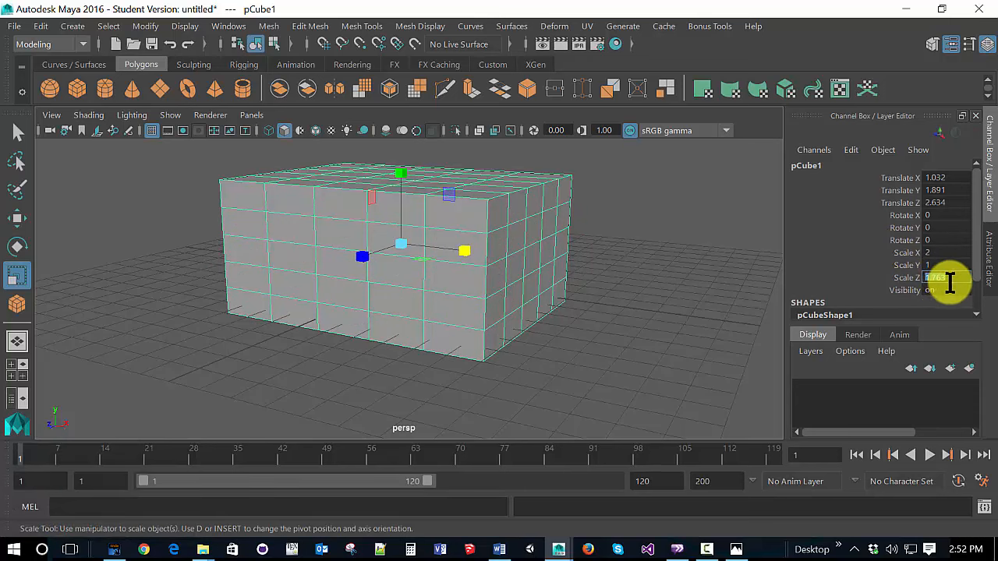
{"action": "type", "text": "2"}
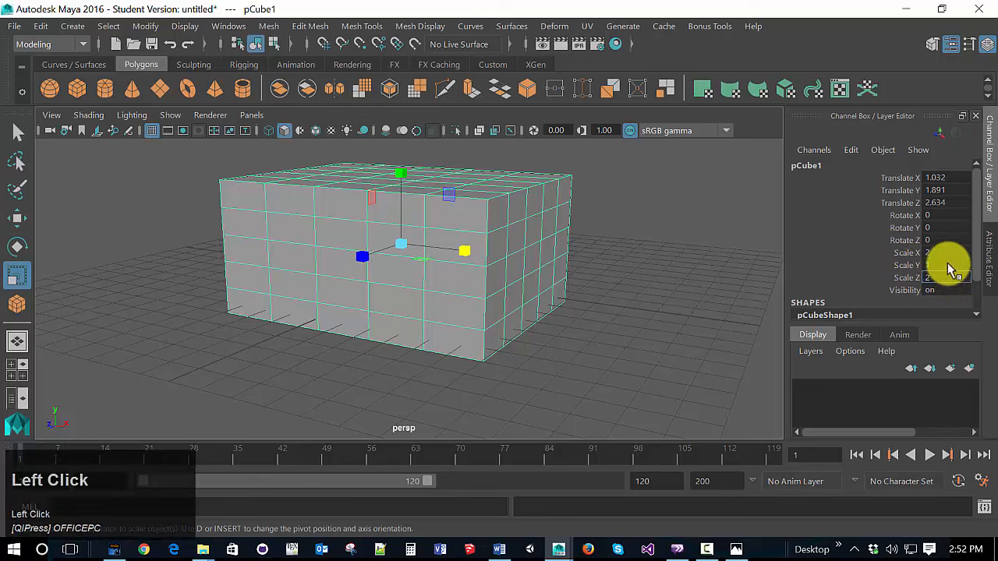
Step: Reset the cube's Scale Z and Scale X values to 1
{"action": "left_click", "coordinate": [917, 277]}
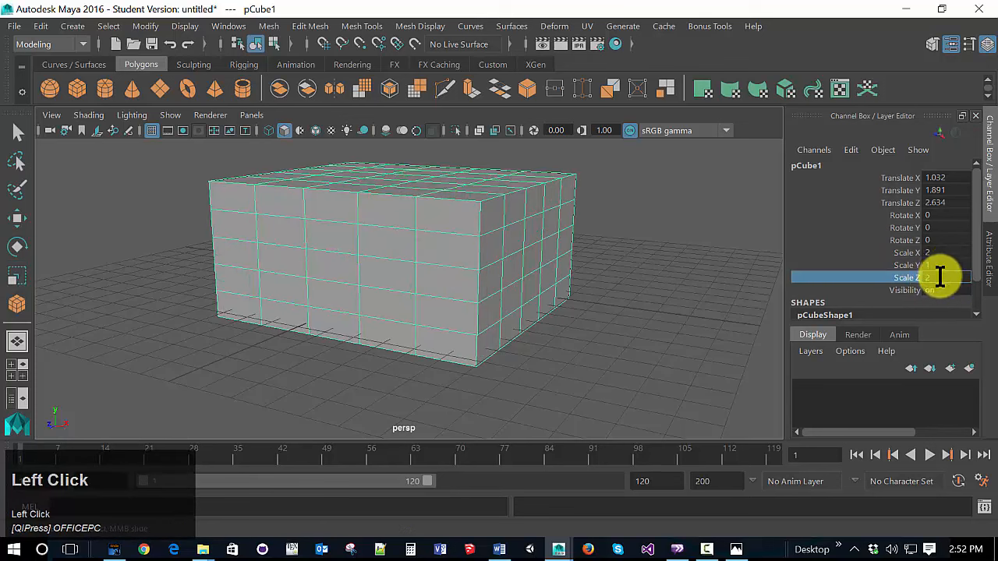
{"action": "type", "text": "1"}
{"action": "left_click", "coordinate": [935, 253]}
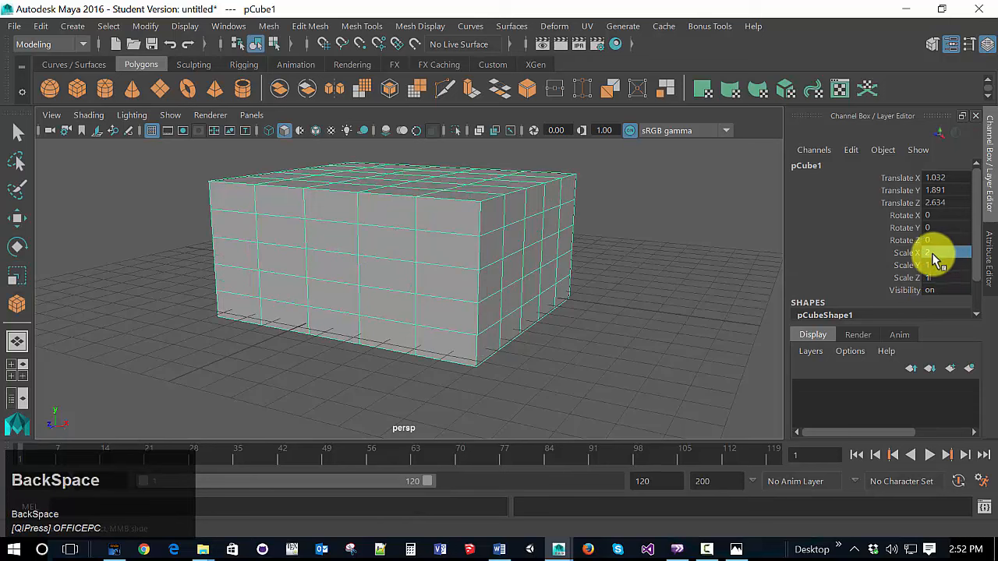
{"action": "left_click", "coordinate": [935, 268]}
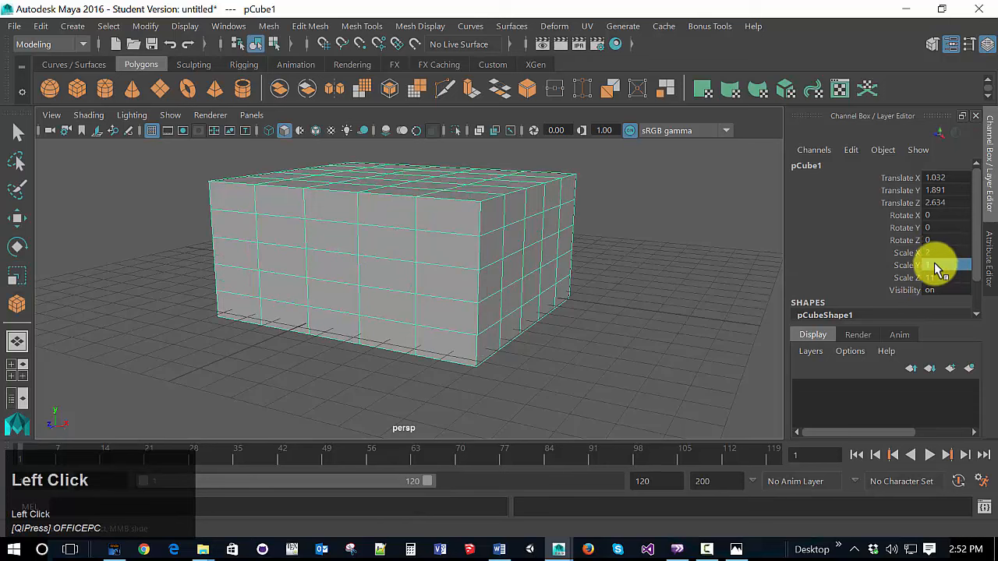
{"action": "left_click", "coordinate": [933, 253]}
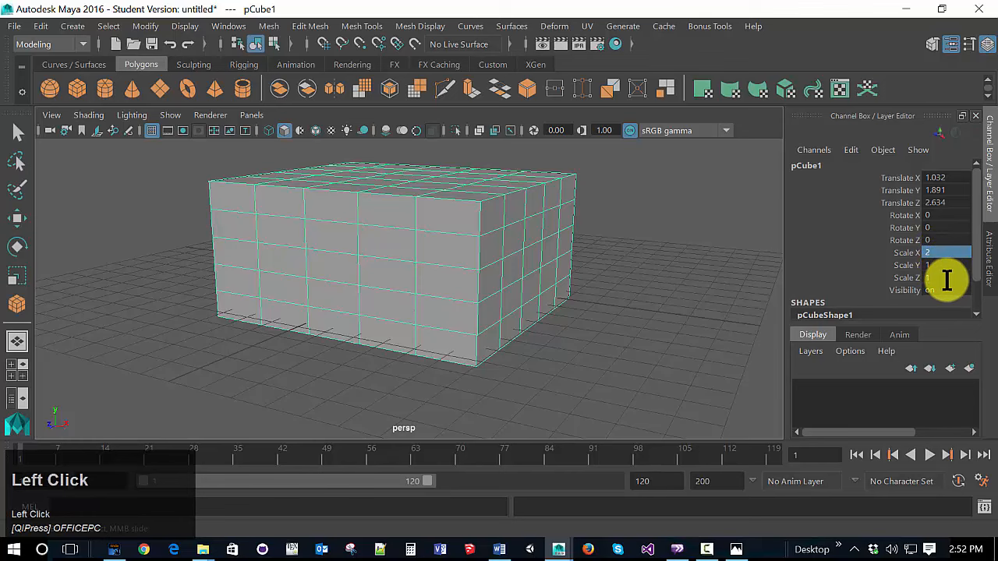
{"action": "type", "text": "1"}
{"action": "key", "text": "Return"}
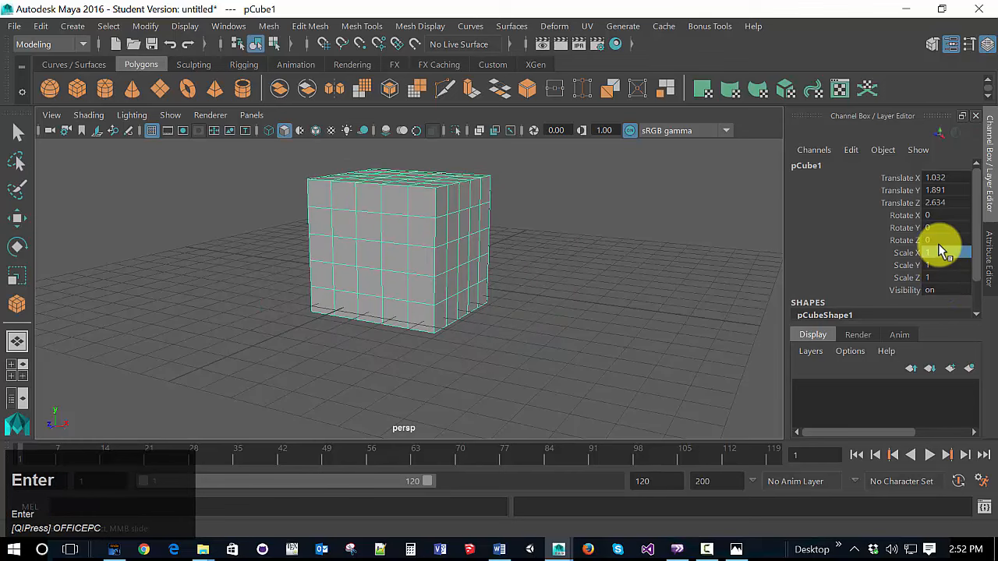
Step: Set the cube's Translate X, Y and Z to 0 to place it at the origin
{"action": "left_click", "coordinate": [938, 180]}
{"action": "type", "text": "0"}
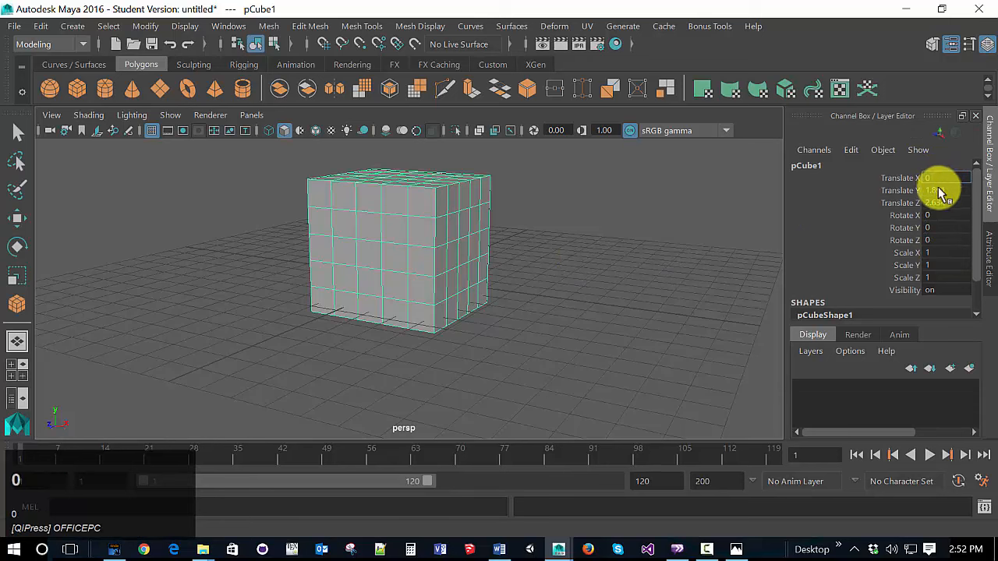
{"action": "left_click", "coordinate": [938, 189]}
{"action": "type", "text": "0"}
{"action": "left_click", "coordinate": [942, 203]}
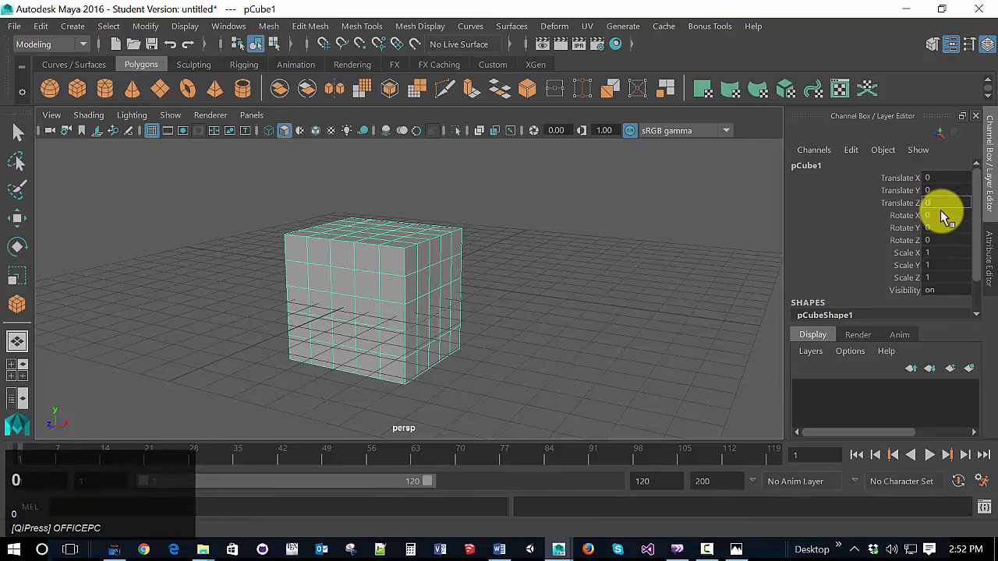
{"action": "left_click", "coordinate": [941, 211]}
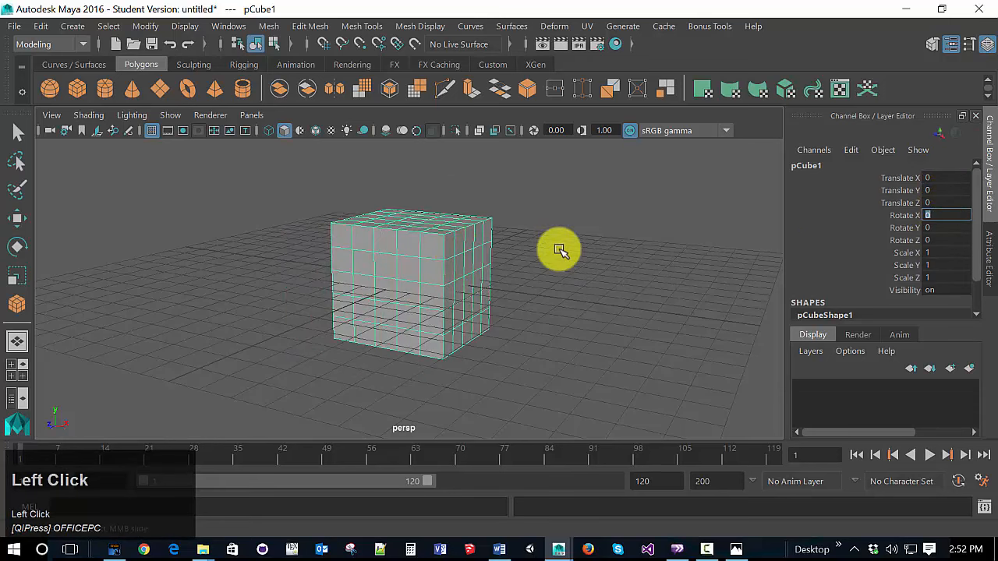
Step: Set the cube's Rotate Y, Rotate Z and Rotate X values to 45
{"action": "left_click_drag", "start_coordinate": [908, 212], "coordinate": [909, 234]}
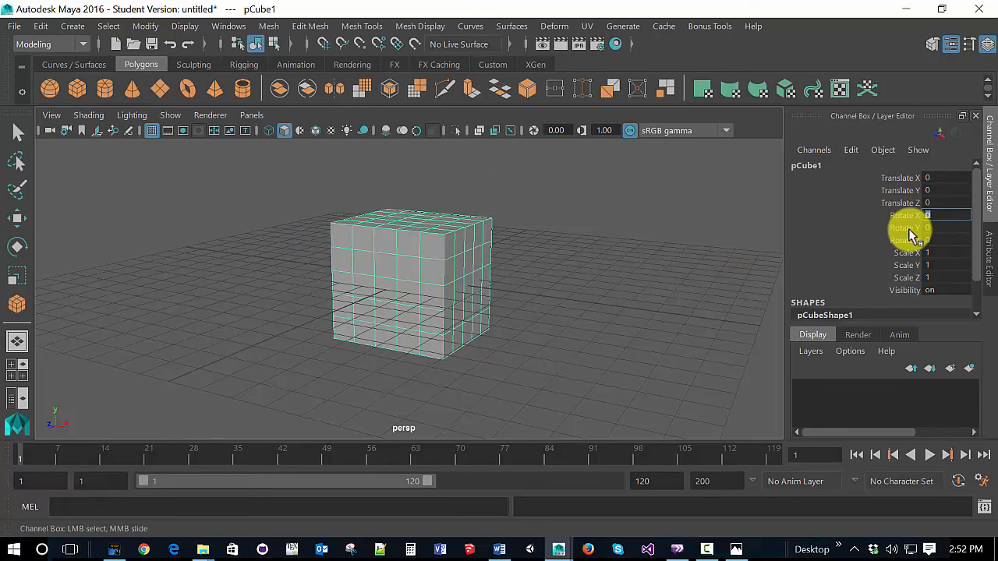
{"action": "left_click", "coordinate": [938, 218]}
{"action": "left_click", "coordinate": [938, 227]}
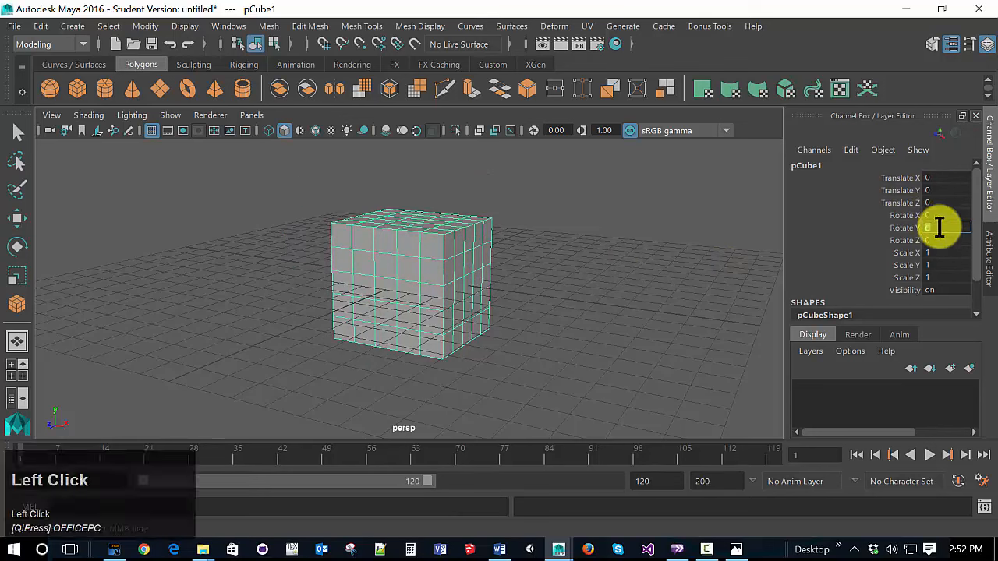
{"action": "type", "text": "45"}
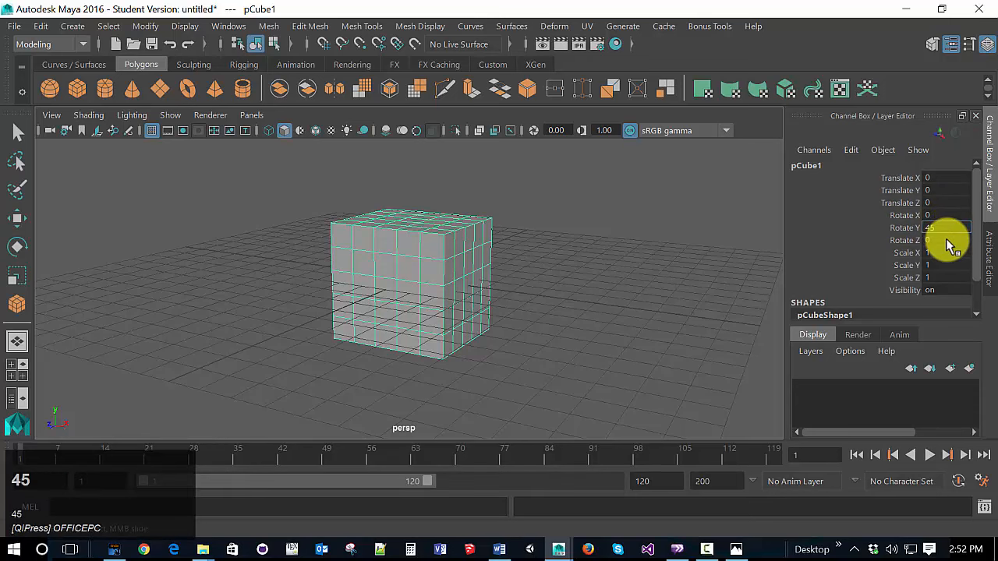
{"action": "left_click", "coordinate": [945, 241]}
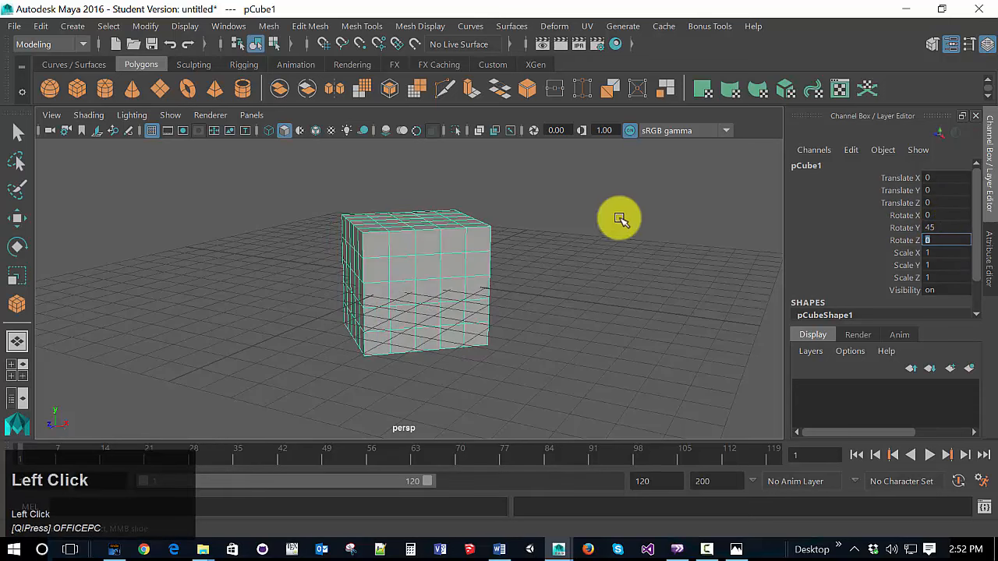
{"action": "type", "text": "45"}
{"action": "left_click", "coordinate": [938, 225]}
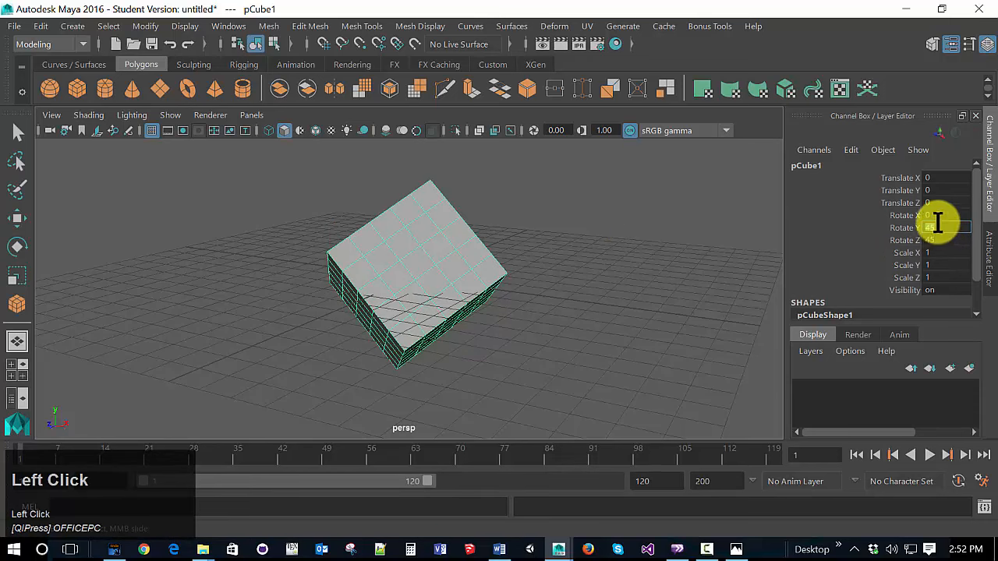
{"action": "type", "text": "0"}
{"action": "left_click", "coordinate": [943, 228]}
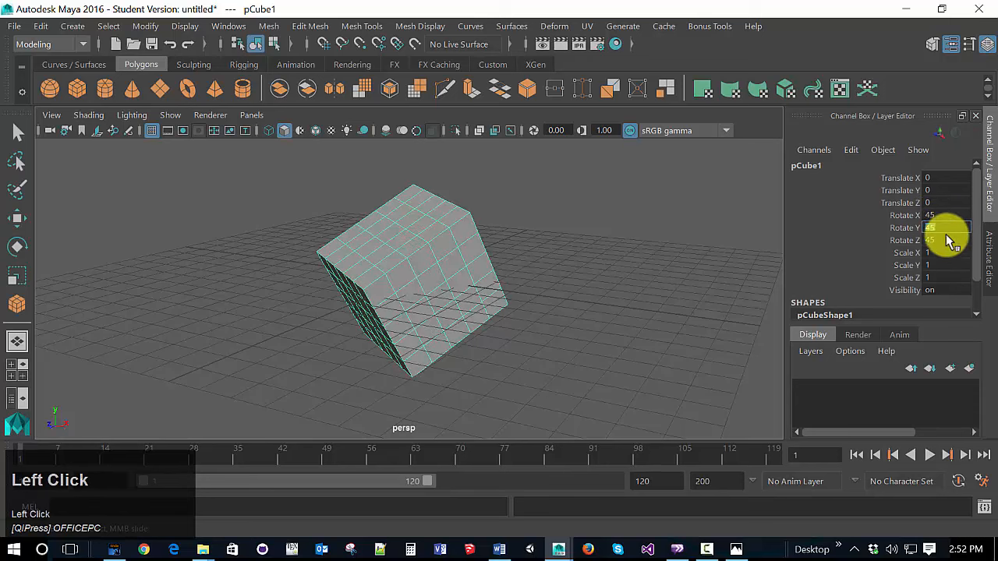
Step: Set the cube's Rotate X, Rotate Y and Rotate Z values to 0
{"action": "left_click", "coordinate": [949, 218]}
{"action": "type", "text": "0"}
{"action": "left_click", "coordinate": [951, 227]}
{"action": "type", "text": "0"}
{"action": "left_click", "coordinate": [948, 240]}
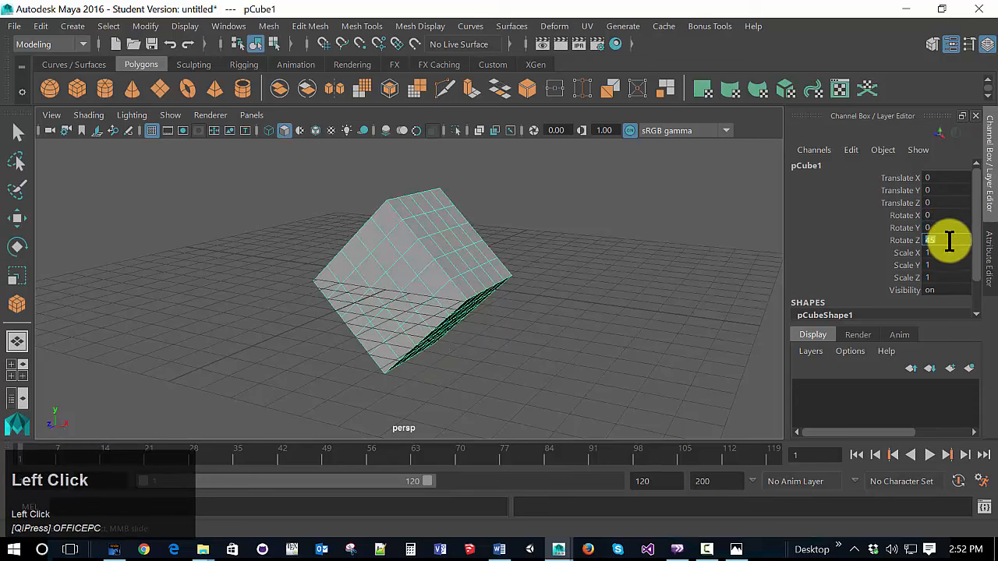
{"action": "type", "text": "0"}
{"action": "left_click", "coordinate": [950, 253]}
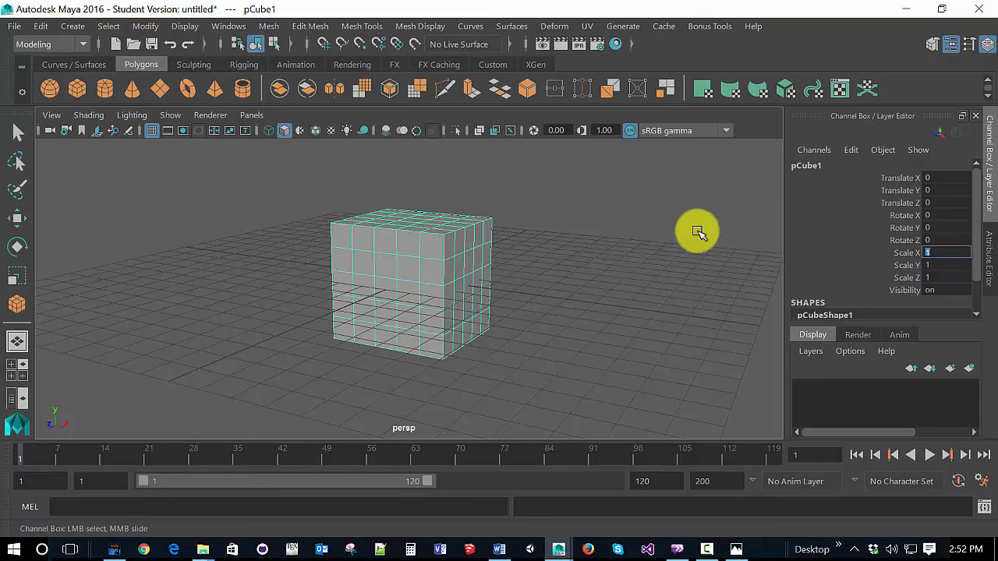
Step: Switch the cube from object selection to face component mode
{"action": "scroll", "coordinate": [601, 248], "scroll_direction": "down", "scroll_amount": 3}
{"action": "scroll", "coordinate": [592, 256], "scroll_direction": "up", "scroll_amount": 5}
{"action": "scroll", "coordinate": [592, 256], "scroll_direction": "down", "scroll_amount": 2}
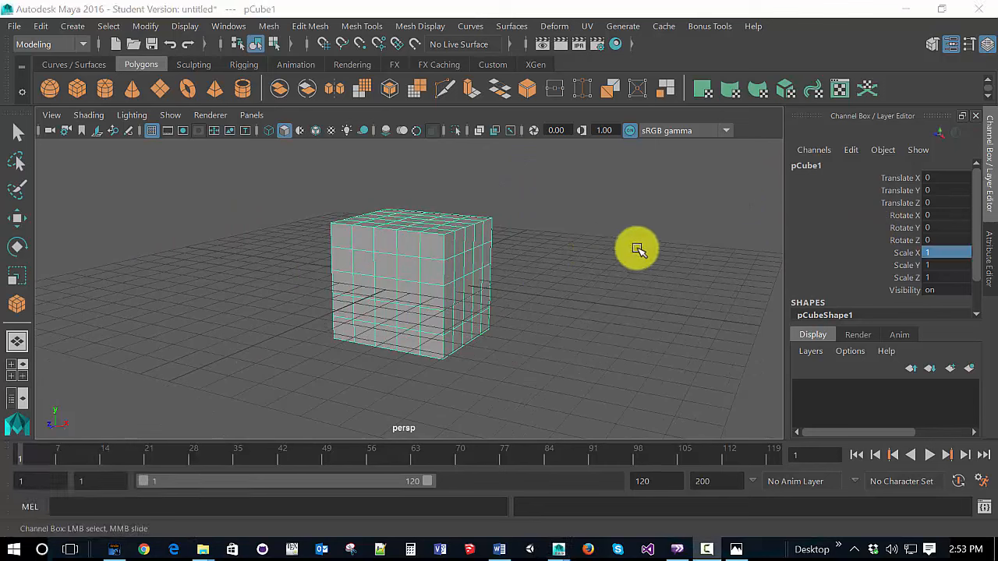
{"action": "right_click", "coordinate": [526, 297]}
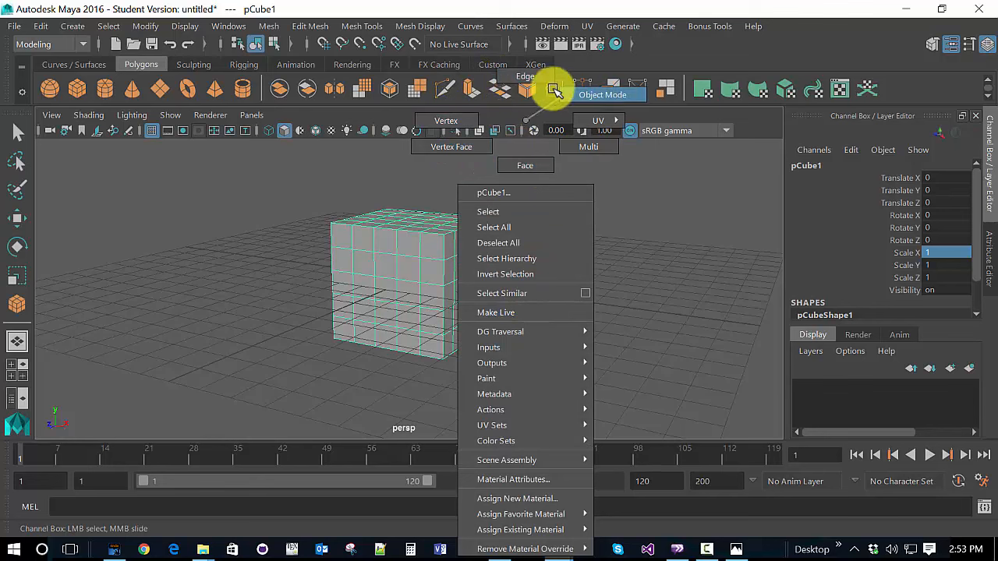
{"action": "right_click_drag", "start_coordinate": [527, 166], "coordinate": [589, 167]}
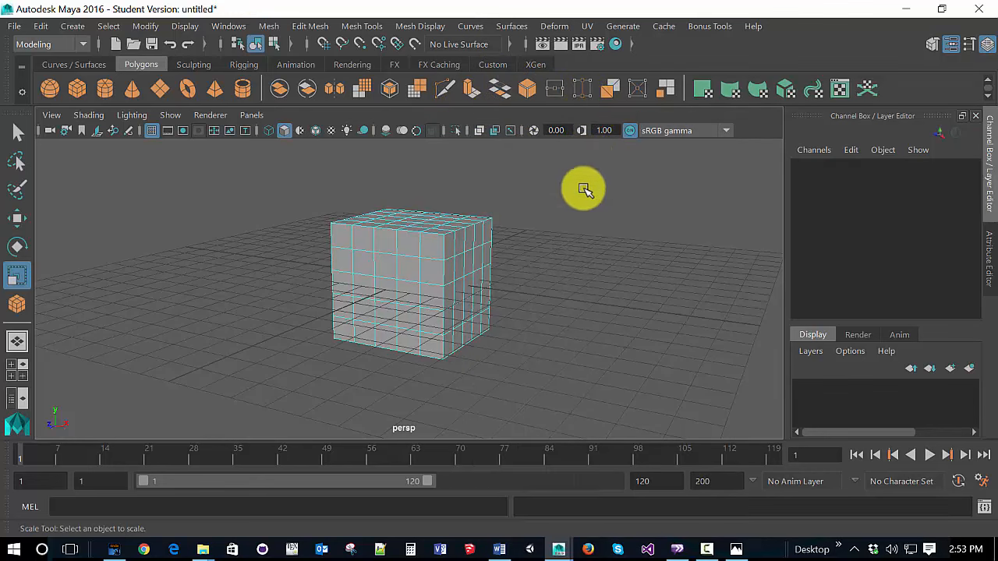
{"action": "right_click", "coordinate": [595, 260]}
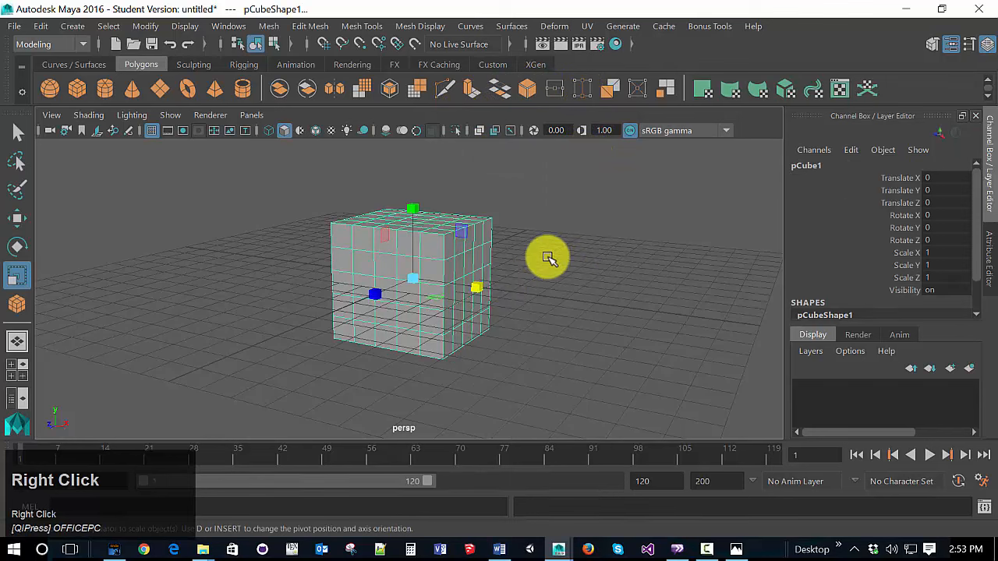
{"action": "right_click_drag", "start_coordinate": [548, 258], "coordinate": [555, 175]}
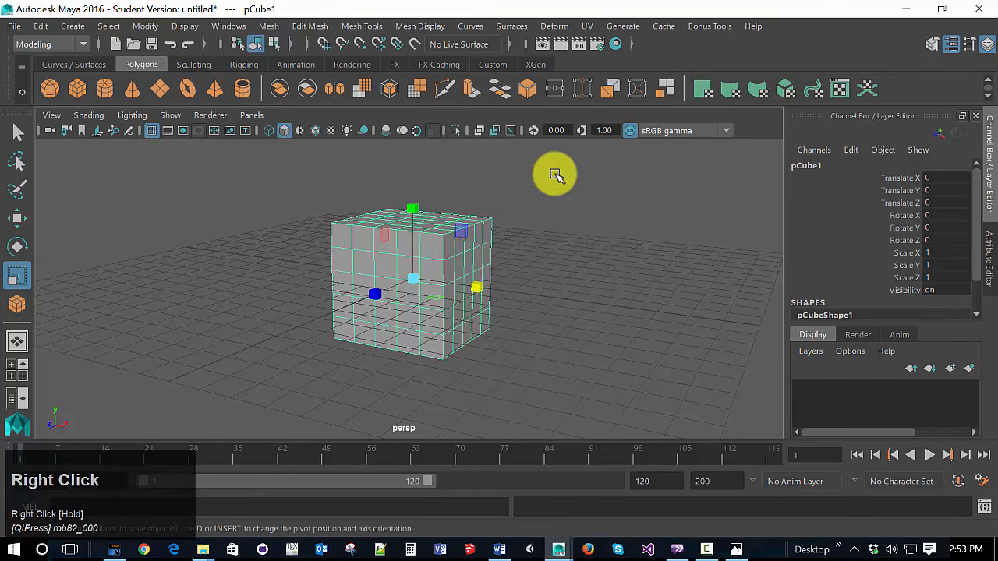
Step: Select several individual faces on the cube's front, and select the column of side faces nearest the front corner
{"action": "left_click", "coordinate": [425, 250]}
{"action": "left_click", "coordinate": [405, 250]}
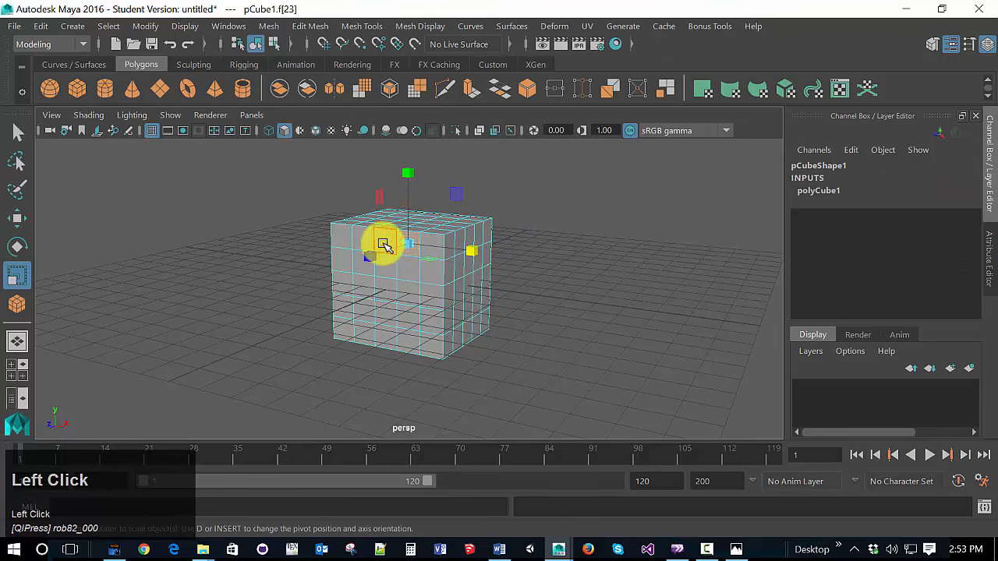
{"action": "left_click", "coordinate": [384, 246]}
{"action": "left_click", "coordinate": [392, 268]}
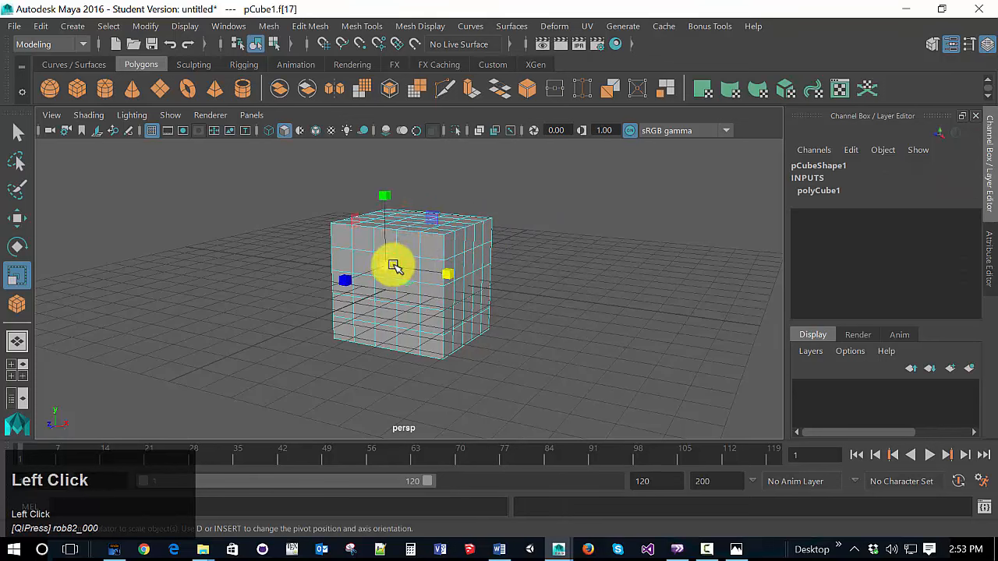
{"action": "left_click", "coordinate": [408, 269]}
{"action": "left_click", "coordinate": [408, 252]}
{"action": "left_click", "coordinate": [392, 250]}
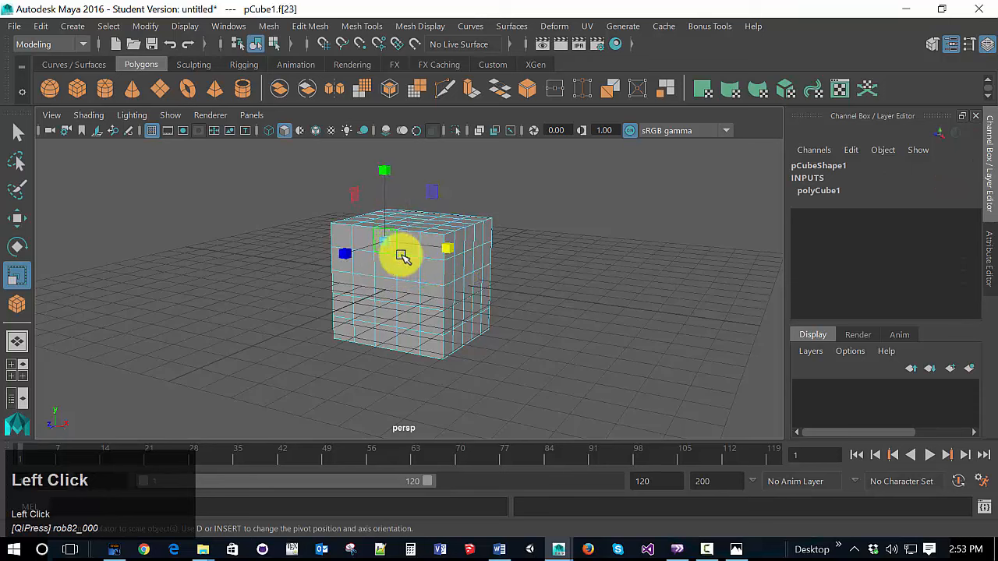
{"action": "left_click_drag", "start_coordinate": [458, 248], "coordinate": [461, 329]}
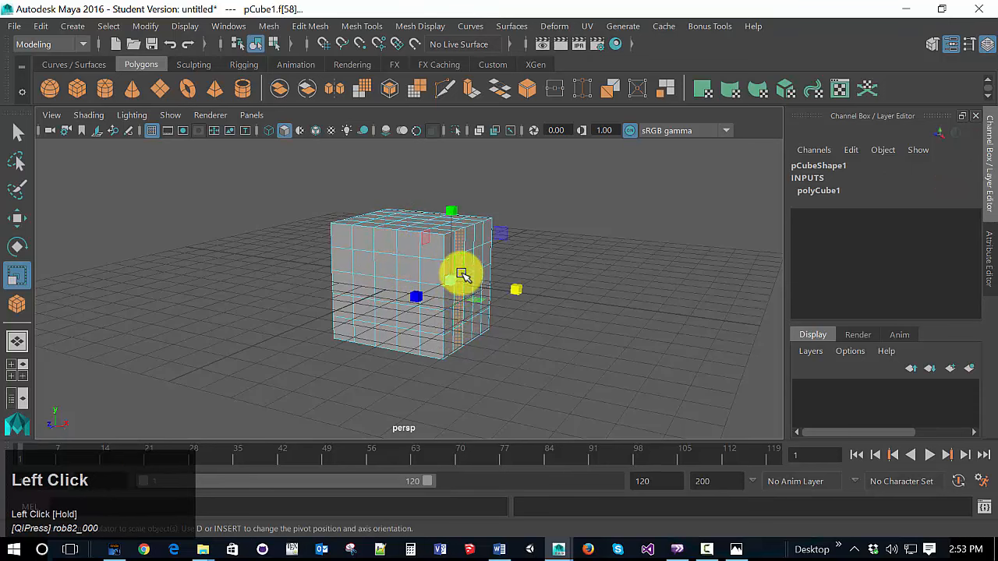
{"action": "mouse_move", "coordinate": [461, 275]}
{"action": "left_mouse_down"}
{"action": "mouse_move", "coordinate": [429, 330]}
{"action": "mouse_move", "coordinate": [471, 249]}
{"action": "mouse_move", "coordinate": [483, 258]}
{"action": "mouse_move", "coordinate": [458, 262]}
{"action": "left_mouse_up"}
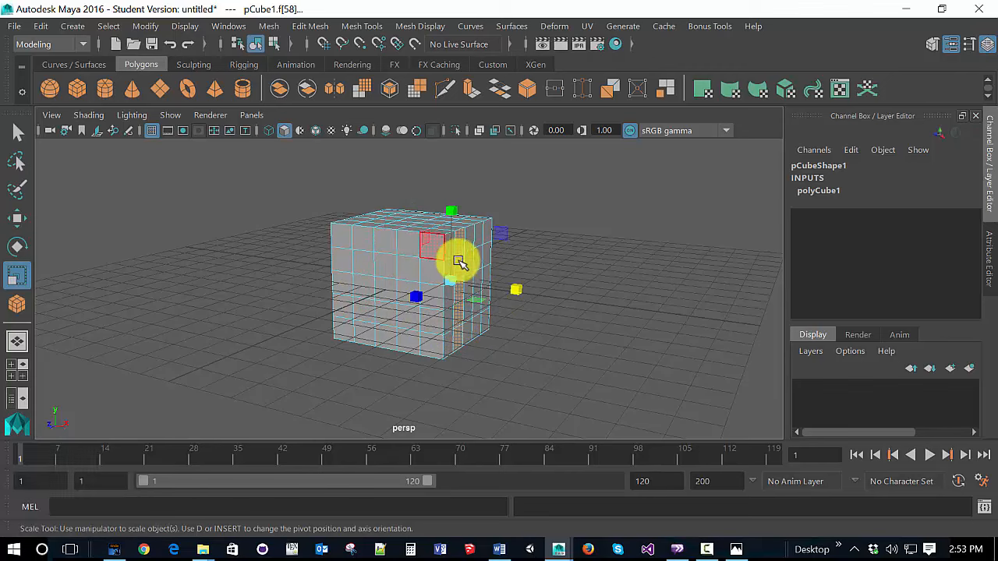
Step: Delete the cube's top faces together with the uppermost row of side faces, and undo the deletion
{"action": "left_click_drag", "start_coordinate": [313, 208], "coordinate": [410, 381]}
{"action": "left_click_drag", "start_coordinate": [361, 350], "coordinate": [413, 366], "text": "alt"}
{"action": "left_click_drag", "start_coordinate": [320, 187], "coordinate": [515, 239]}
{"action": "left_click_drag", "start_coordinate": [553, 300], "coordinate": [520, 341], "text": "alt"}
{"action": "key", "text": "Delete"}
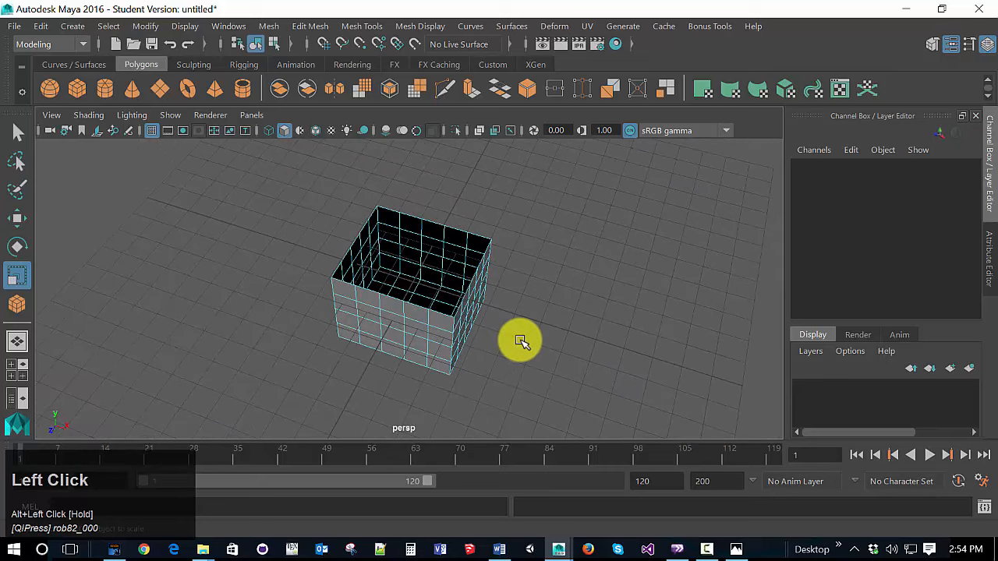
{"action": "key", "text": "ctrl+z"}
{"action": "left_click", "coordinate": [533, 344]}
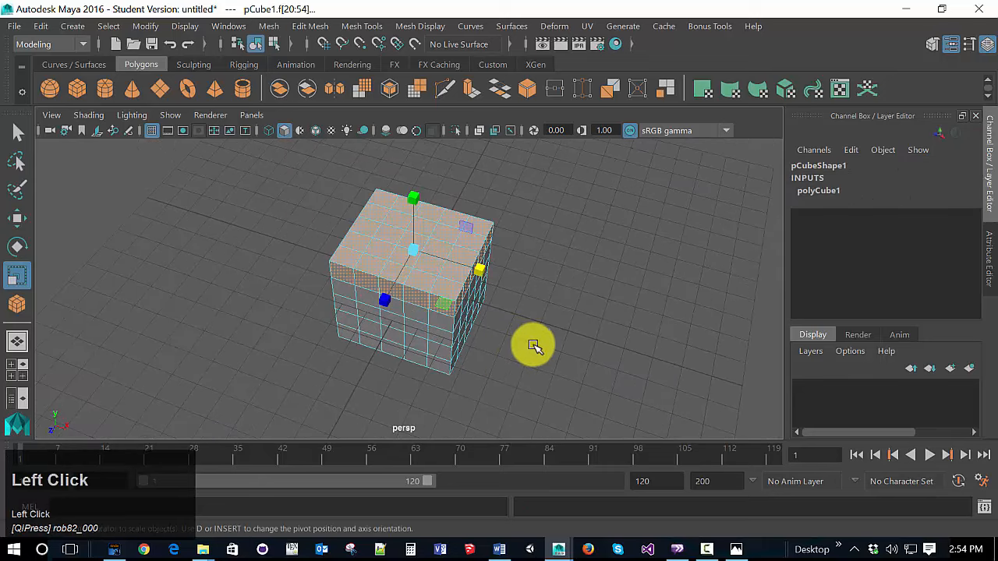
Step: Switch the cube to edge component mode and select a line of neighbouring edges running along Z on its top
{"action": "right_click", "coordinate": [550, 255]}
{"action": "right_click_drag", "start_coordinate": [550, 255], "coordinate": [558, 186]}
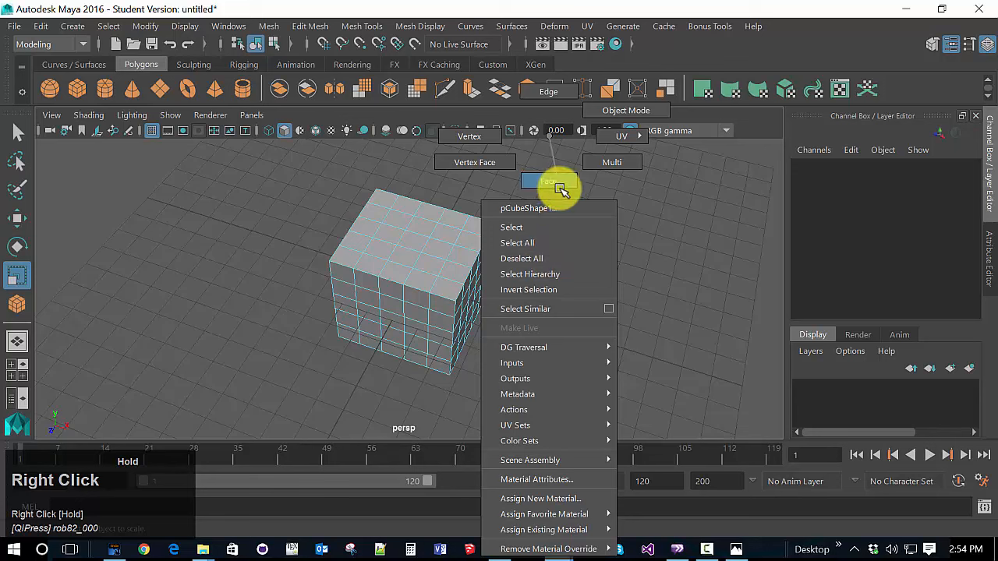
{"action": "right_click_drag", "start_coordinate": [558, 186], "coordinate": [552, 99]}
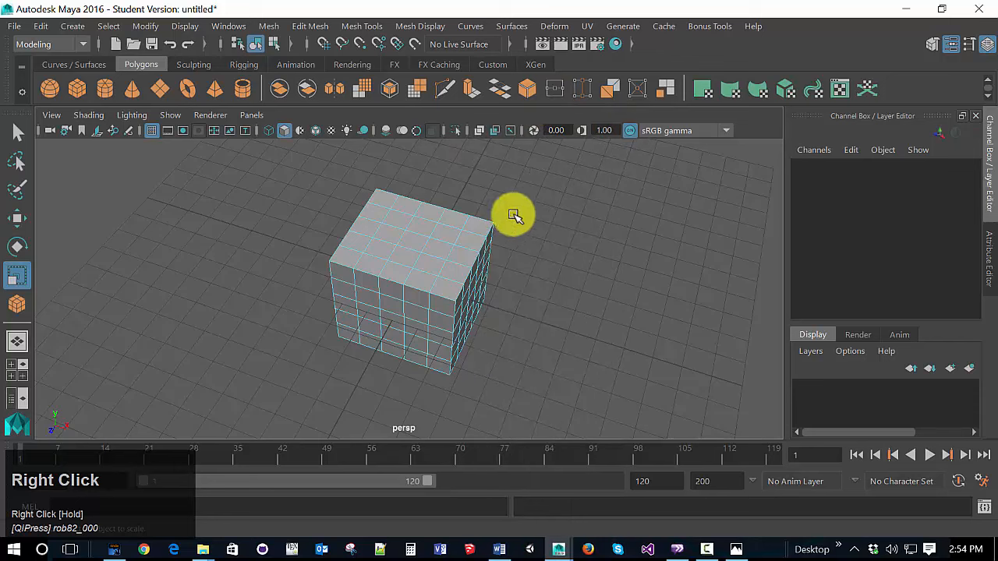
{"action": "left_click", "coordinate": [457, 261]}
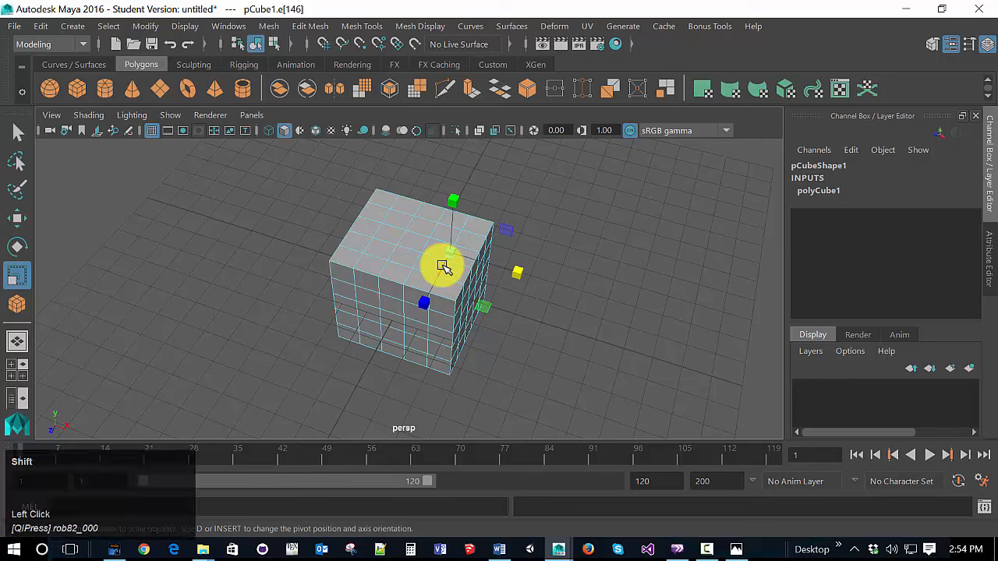
{"action": "left_click", "coordinate": [442, 267], "text": "shift"}
{"action": "left_click", "coordinate": [436, 288], "text": "shift"}
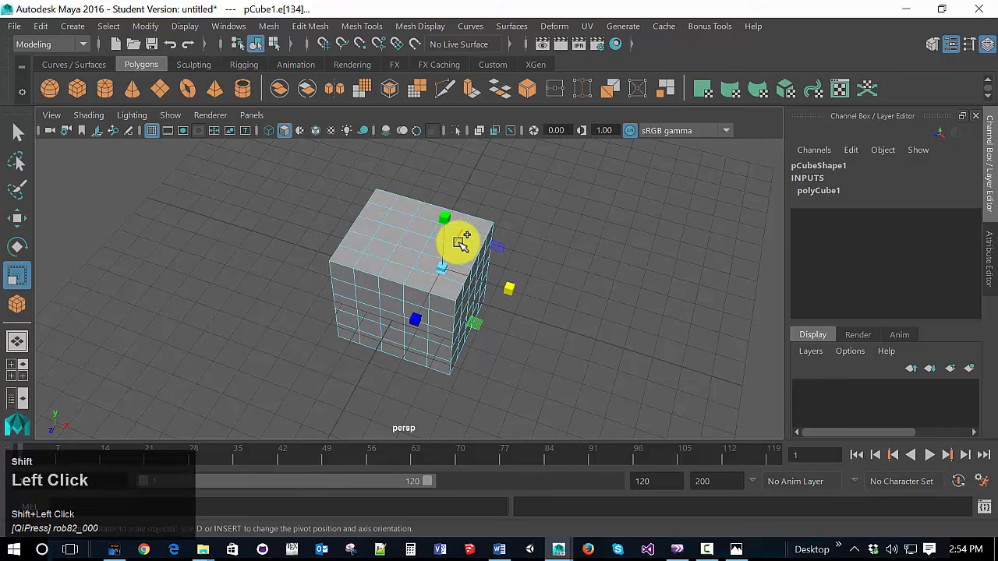
{"action": "left_click", "coordinate": [473, 226], "text": "shift"}
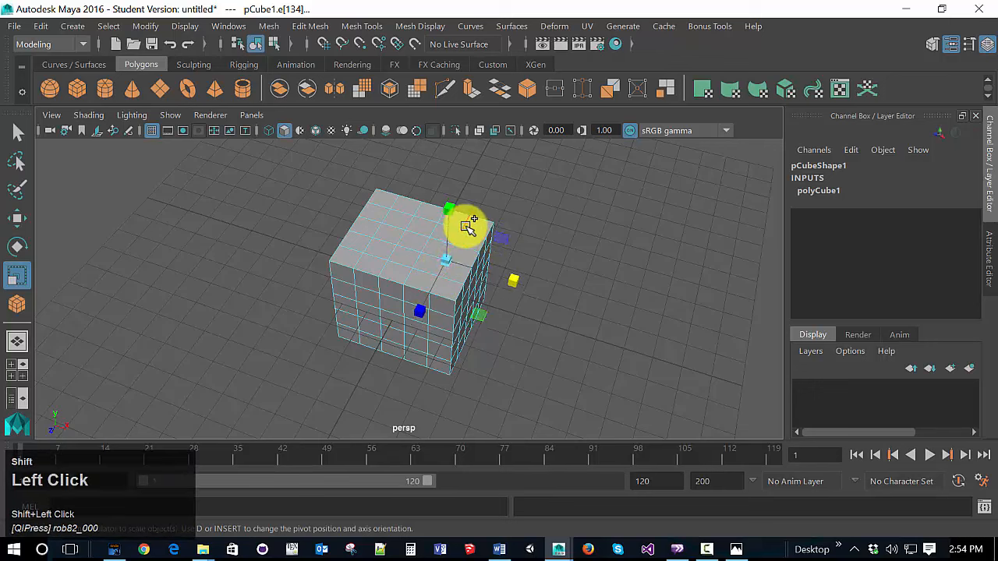
Step: Scale the selected top edges along Z to about 0.53, and undo the scaling
{"action": "mouse_move", "coordinate": [550, 337]}
{"action": "left_mouse_down", "text": "alt"}
{"action": "mouse_move", "coordinate": [569, 345]}
{"action": "mouse_move", "coordinate": [575, 325]}
{"action": "mouse_move", "coordinate": [541, 335]}
{"action": "left_mouse_up", "text": "alt"}
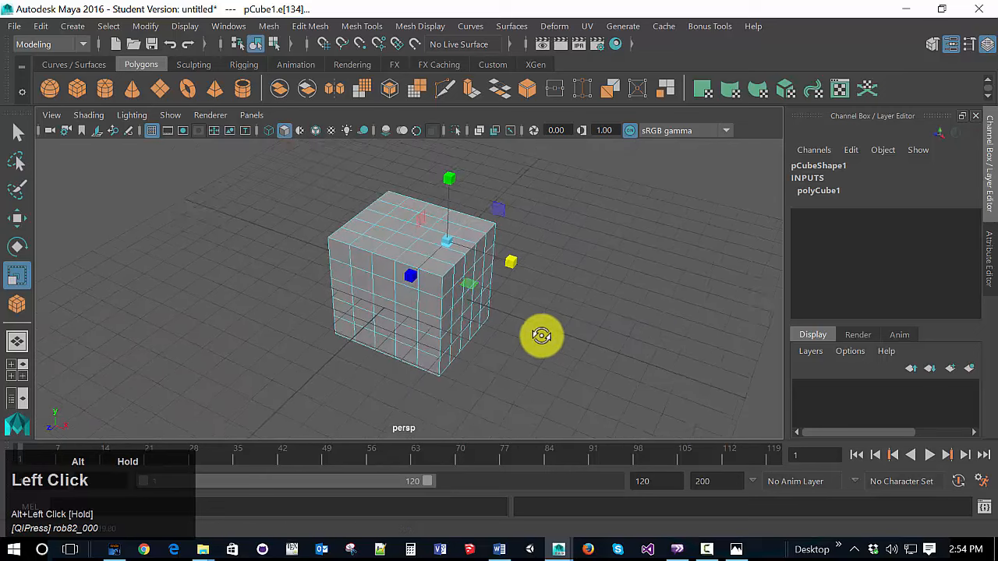
{"action": "middle_click_drag", "start_coordinate": [541, 335], "coordinate": [554, 379], "text": "alt"}
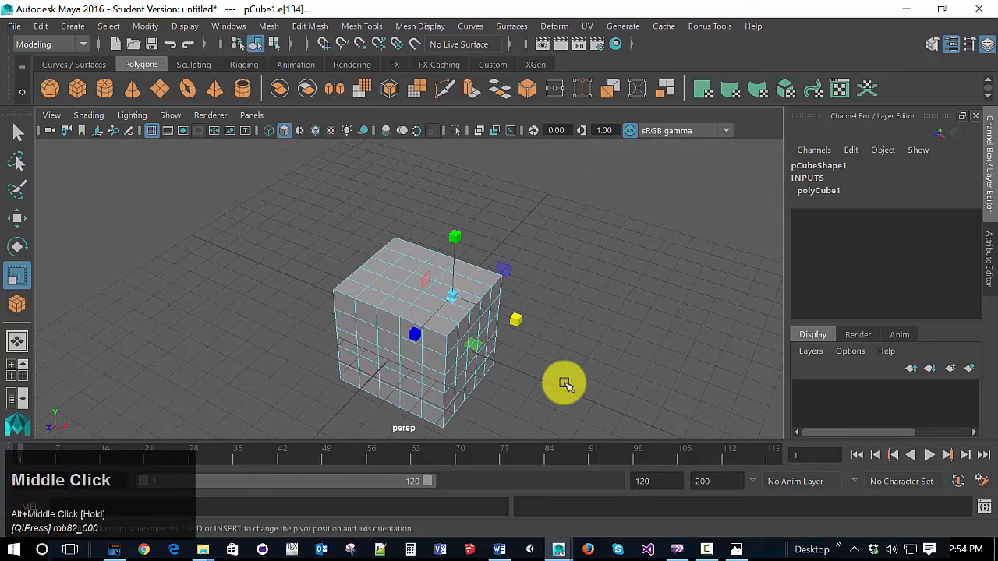
{"action": "left_click_drag", "start_coordinate": [421, 338], "coordinate": [444, 321]}
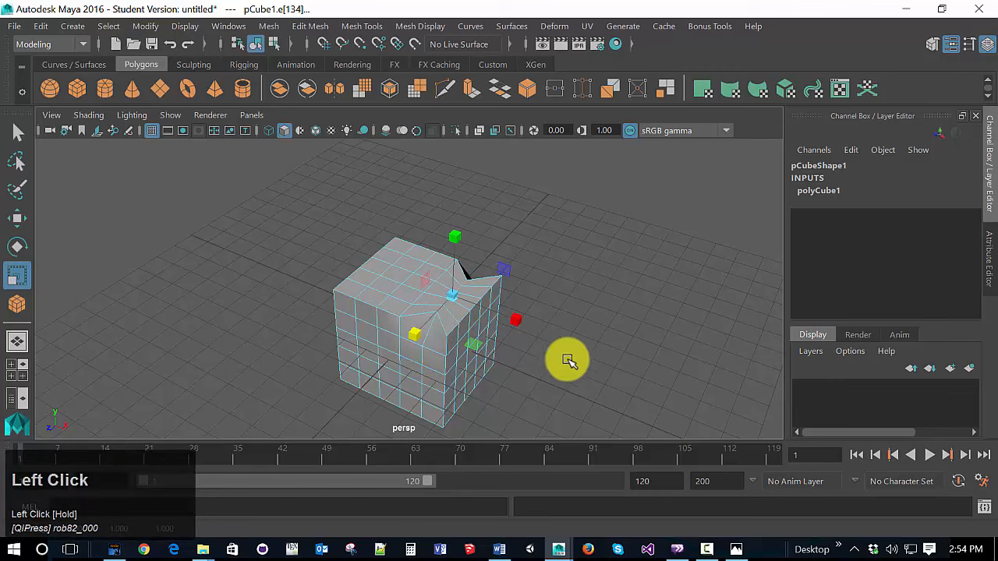
{"action": "left_click_drag", "start_coordinate": [569, 361], "coordinate": [621, 372], "text": "alt"}
{"action": "key", "text": "ctrl+z"}
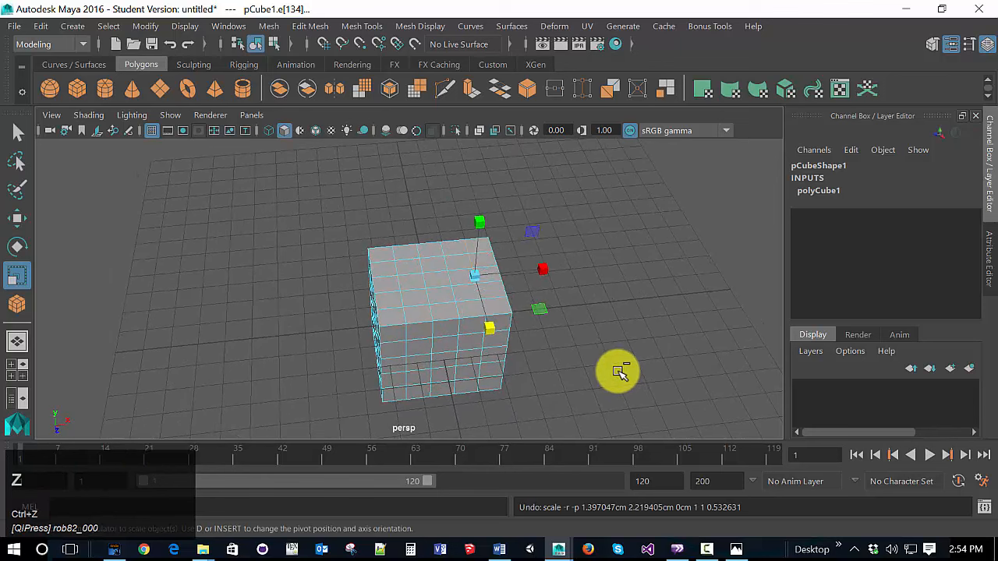
Step: Raise the selected top edges about 1.8 units along Y with the Move tool, and undo the move
{"action": "key", "text": "w"}
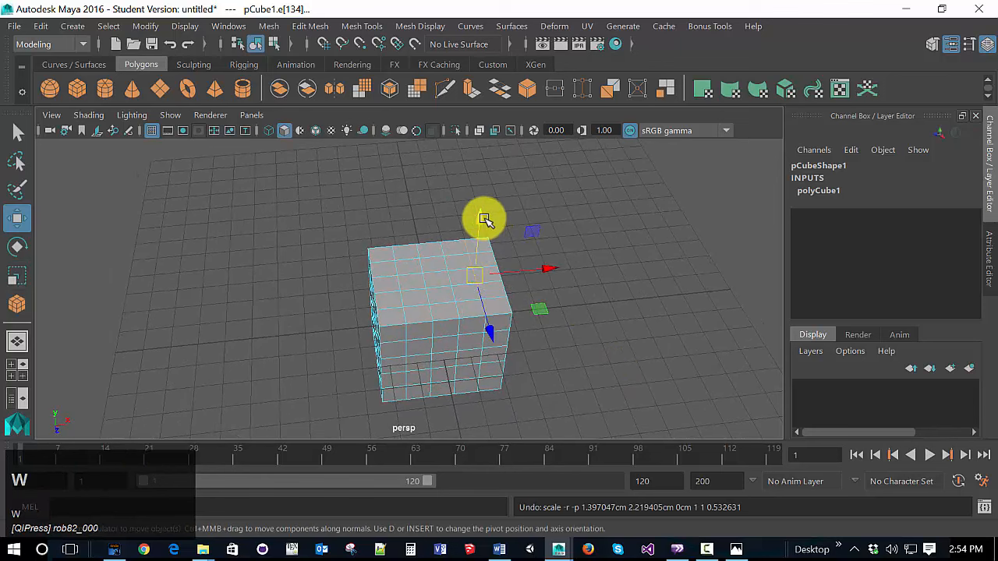
{"action": "left_click_drag", "start_coordinate": [484, 220], "coordinate": [482, 183]}
{"action": "left_click_drag", "start_coordinate": [628, 385], "coordinate": [579, 397], "text": "alt"}
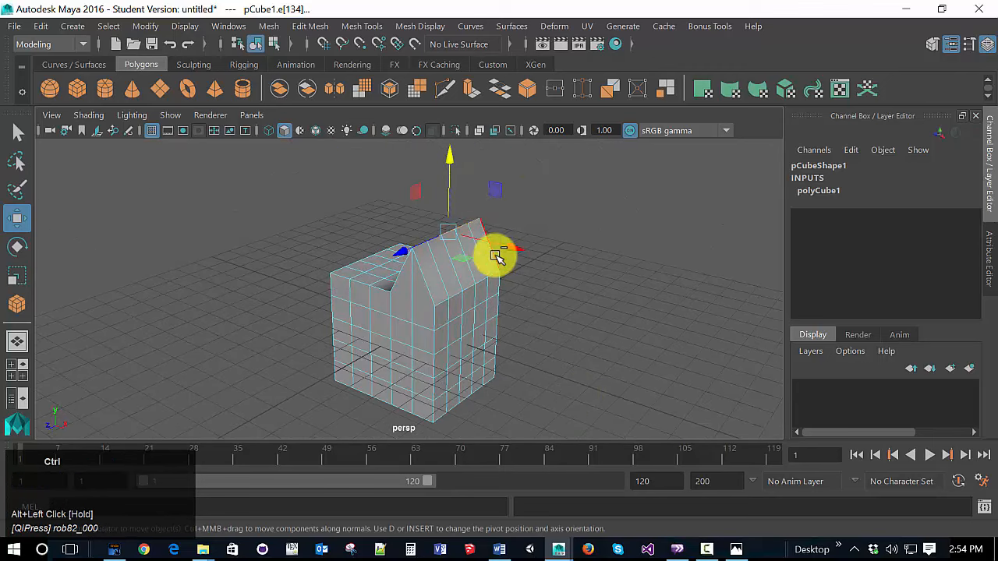
{"action": "key", "text": "ctrl+z"}
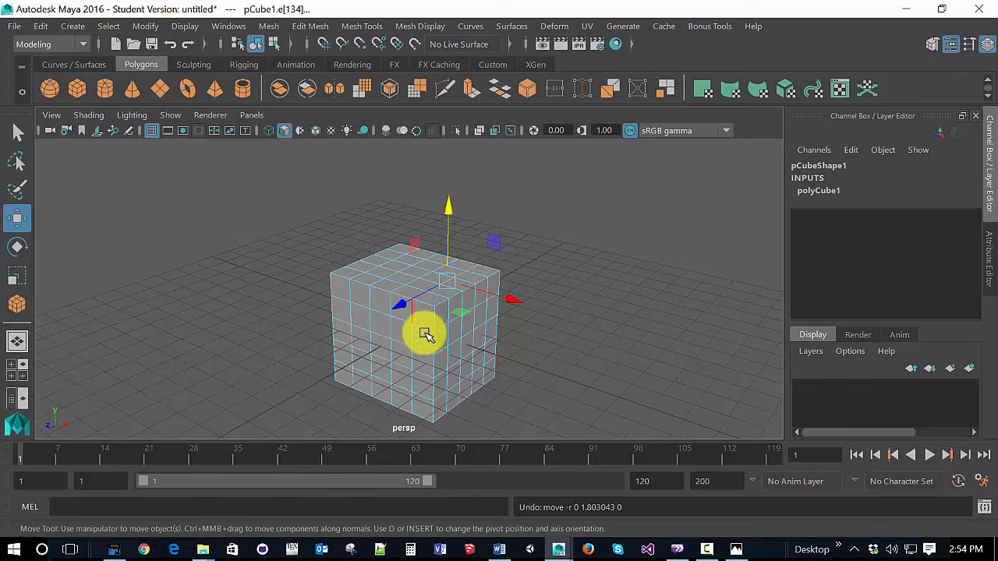
Step: Marquee-select the edges across the cube's full width between its top and bottom borders, and clear the selection
{"action": "left_click_drag", "start_coordinate": [546, 363], "coordinate": [594, 343], "text": "alt"}
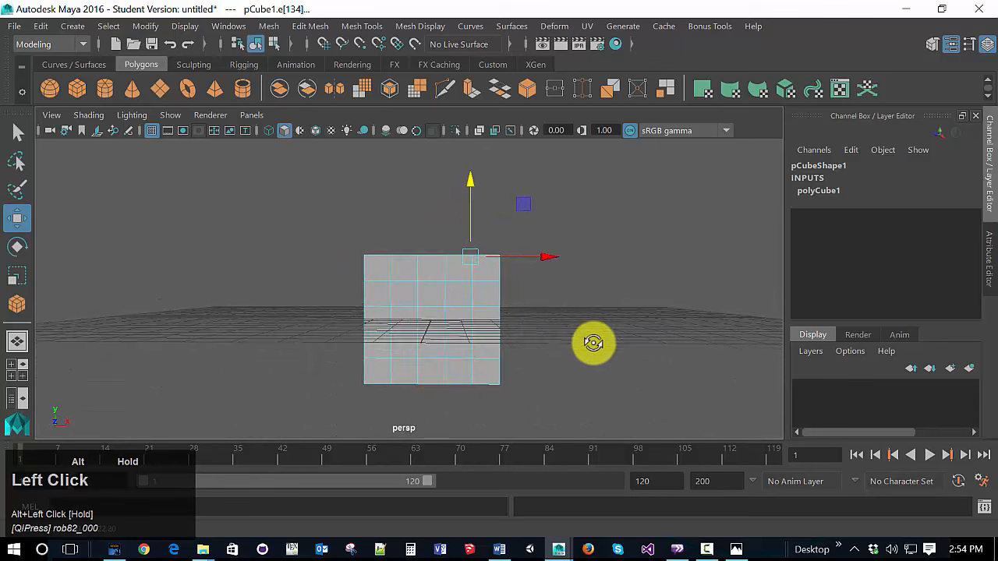
{"action": "left_click_drag", "start_coordinate": [326, 275], "coordinate": [539, 369]}
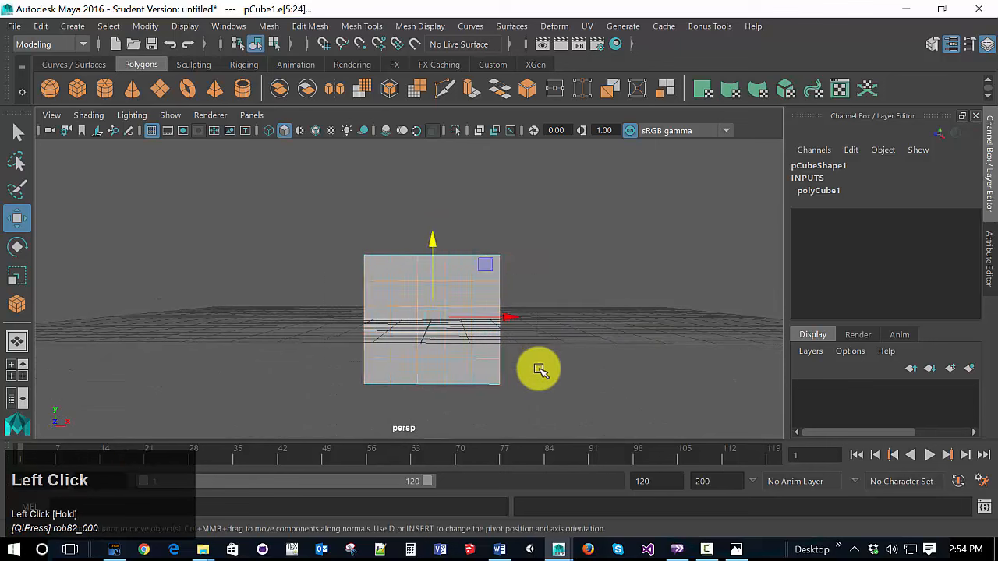
{"action": "left_click", "coordinate": [538, 365]}
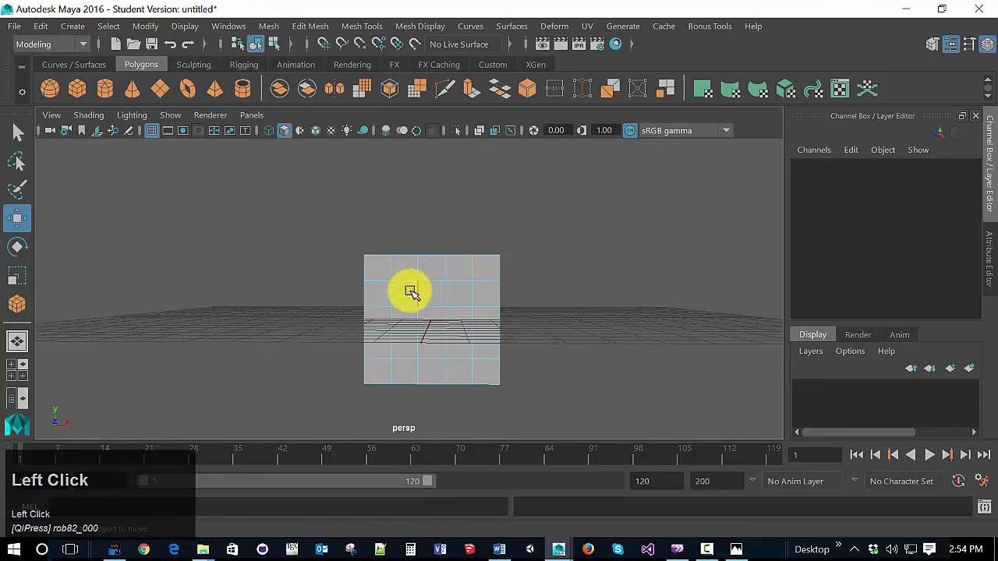
Step: Marquee-select the cube's outer edges on one side, add those on the opposite side, and clear the selection
{"action": "left_click_drag", "start_coordinate": [350, 276], "coordinate": [375, 373]}
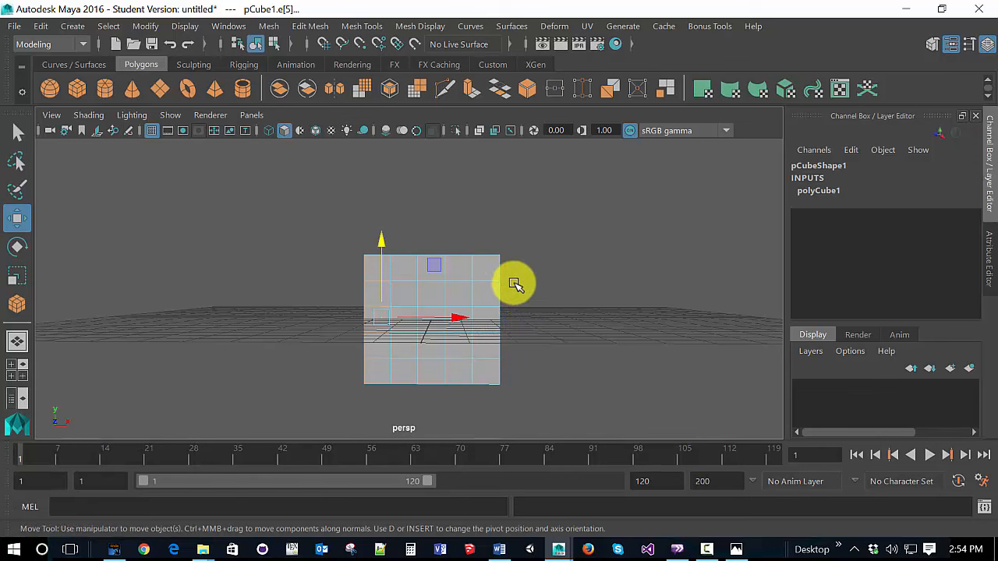
{"action": "left_click_drag", "start_coordinate": [521, 283], "coordinate": [494, 369], "text": "shift"}
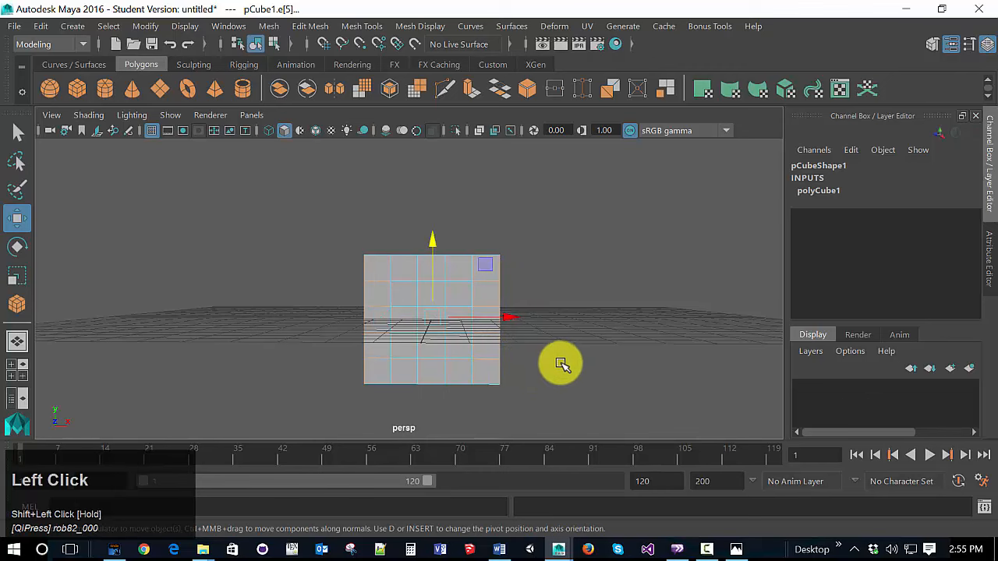
{"action": "left_click_drag", "start_coordinate": [562, 371], "coordinate": [451, 391], "text": "alt"}
{"action": "left_click_drag", "start_coordinate": [400, 358], "coordinate": [416, 293], "text": "alt"}
{"action": "left_click", "coordinate": [522, 349]}
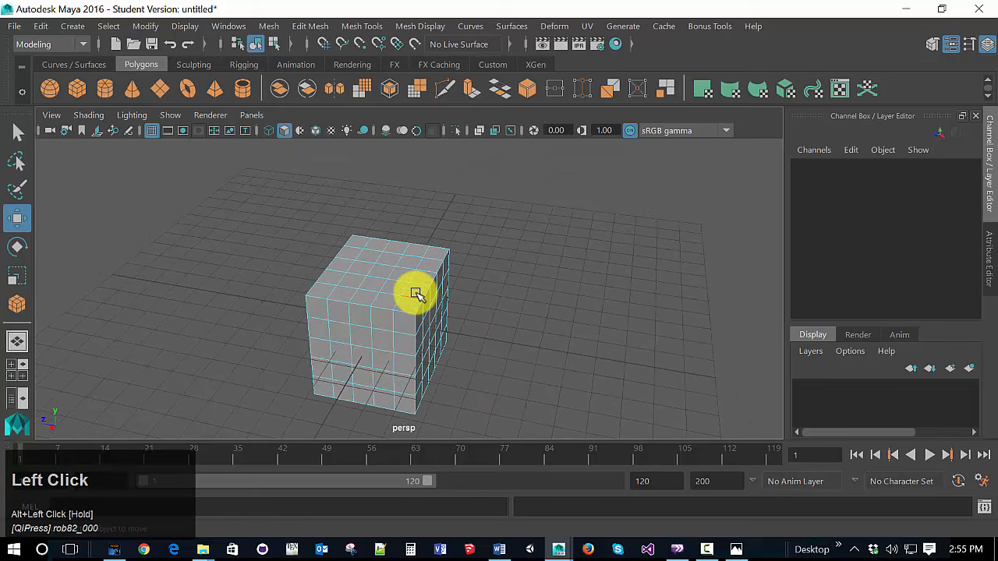
Step: Select a single edge on the cube's top, and switch the cube to vertex component mode
{"action": "left_click", "coordinate": [416, 284]}
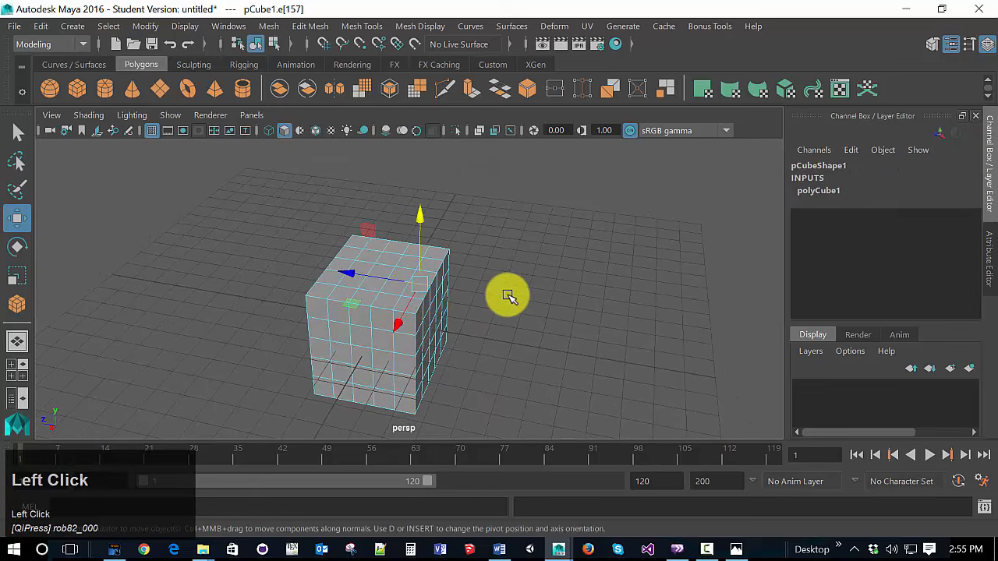
{"action": "right_click_drag", "start_coordinate": [507, 295], "coordinate": [444, 145]}
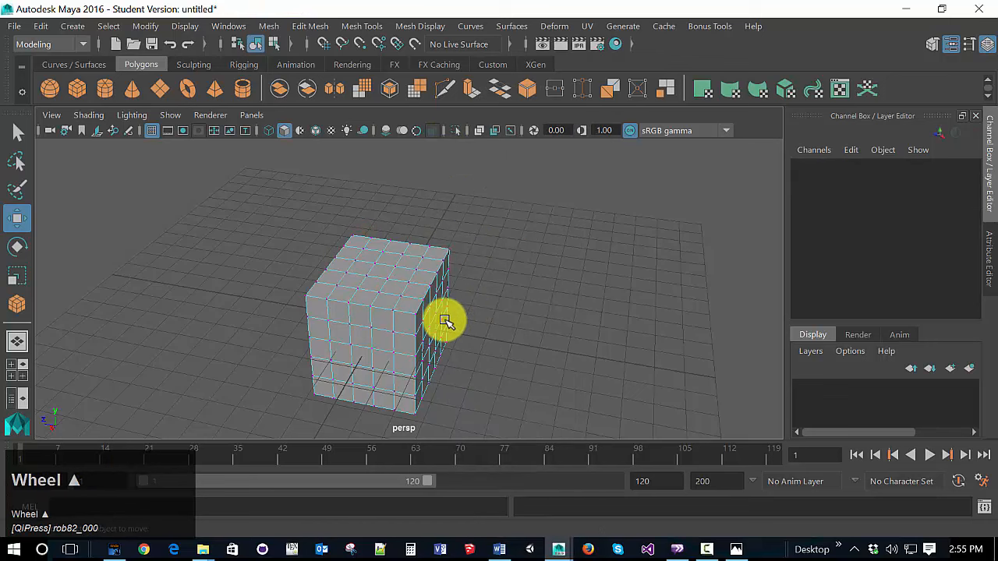
{"action": "scroll", "coordinate": [445, 321], "scroll_direction": "up", "scroll_amount": 3}
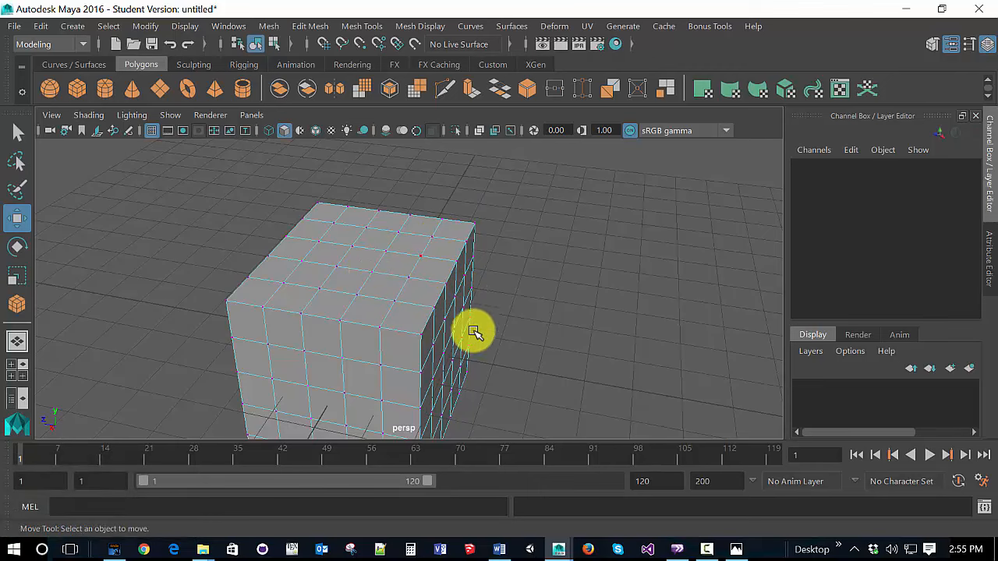
Step: Marquee-select the inner vertices of the cube's front and back faces, leaving out the border vertices
{"action": "left_click_drag", "start_coordinate": [481, 343], "coordinate": [384, 316], "text": "alt"}
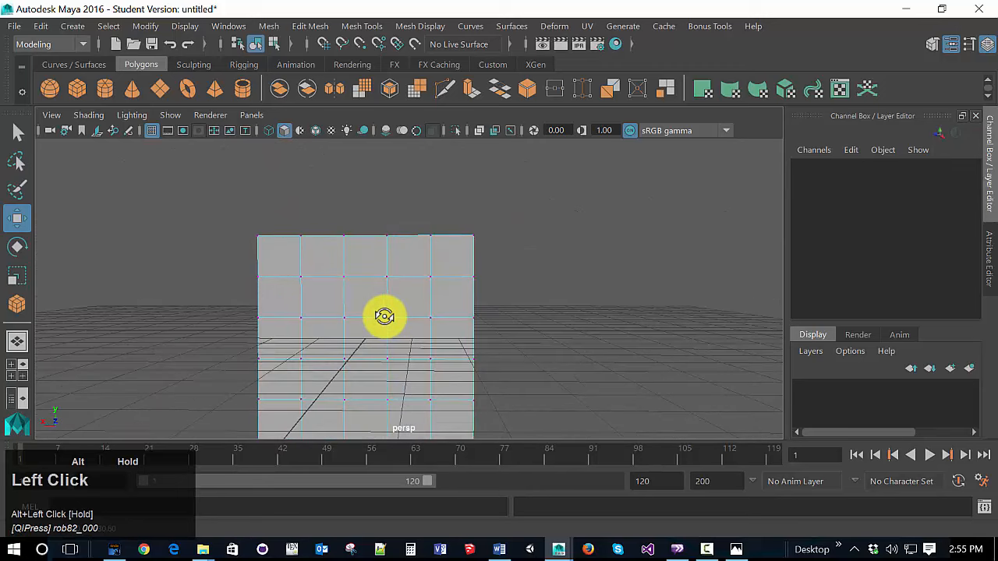
{"action": "scroll", "coordinate": [387, 316], "scroll_direction": "down", "scroll_amount": 3}
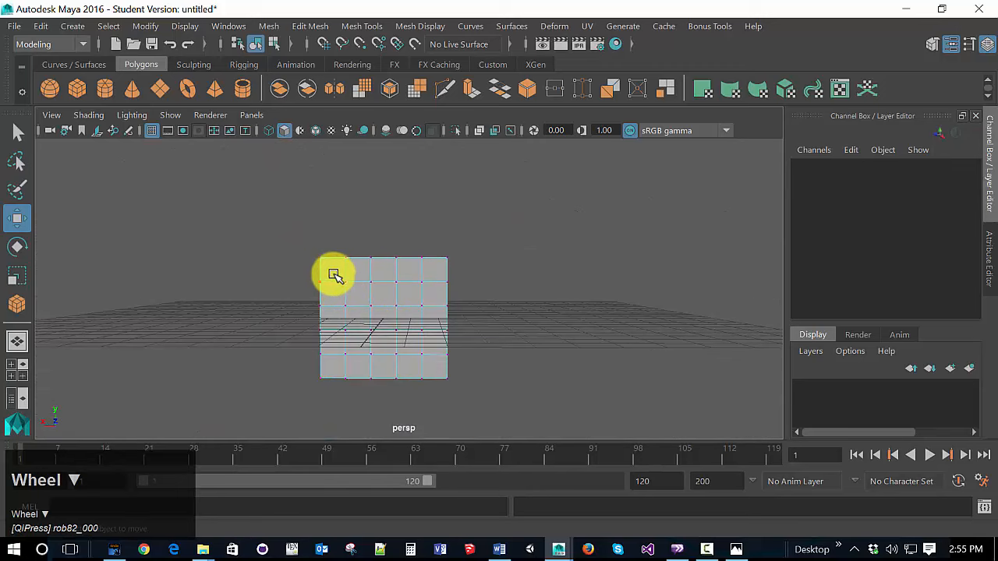
{"action": "left_click_drag", "start_coordinate": [333, 274], "coordinate": [258, 345]}
{"action": "left_click", "coordinate": [395, 315]}
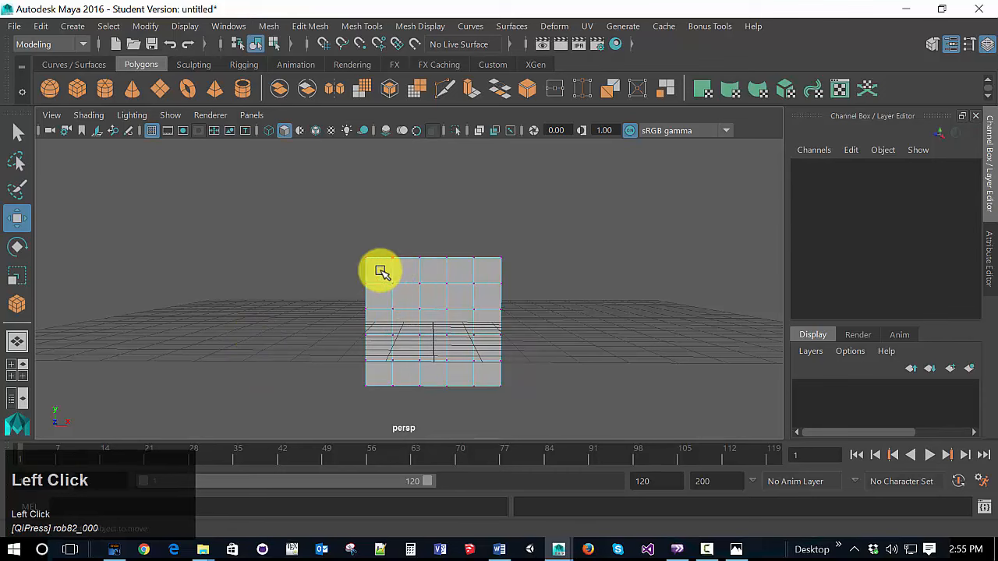
{"action": "left_click_drag", "start_coordinate": [390, 291], "coordinate": [484, 371]}
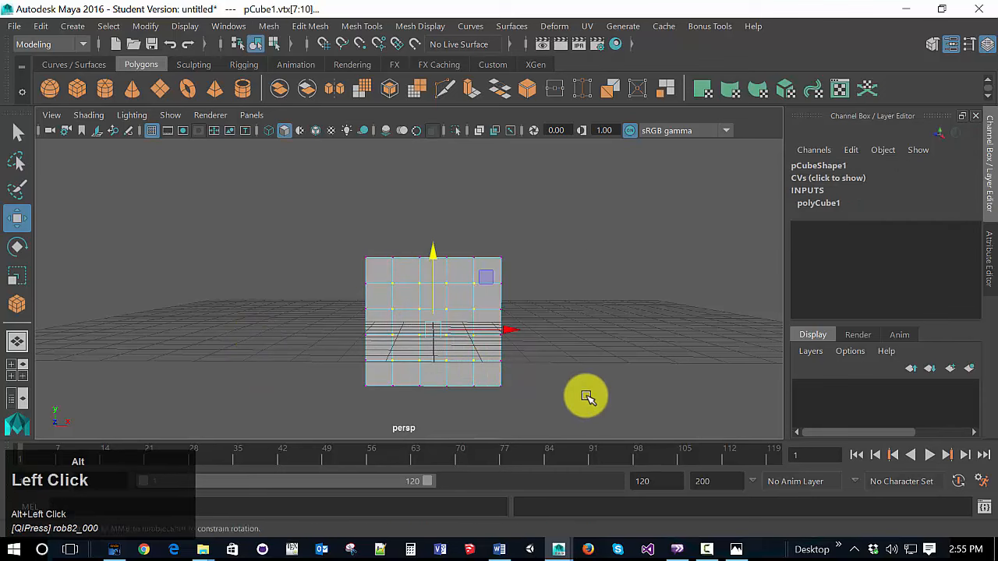
Step: Move the selected inner vertices about 1.04 units along Z, and undo the move
{"action": "left_click_drag", "start_coordinate": [586, 396], "coordinate": [439, 392], "text": "alt"}
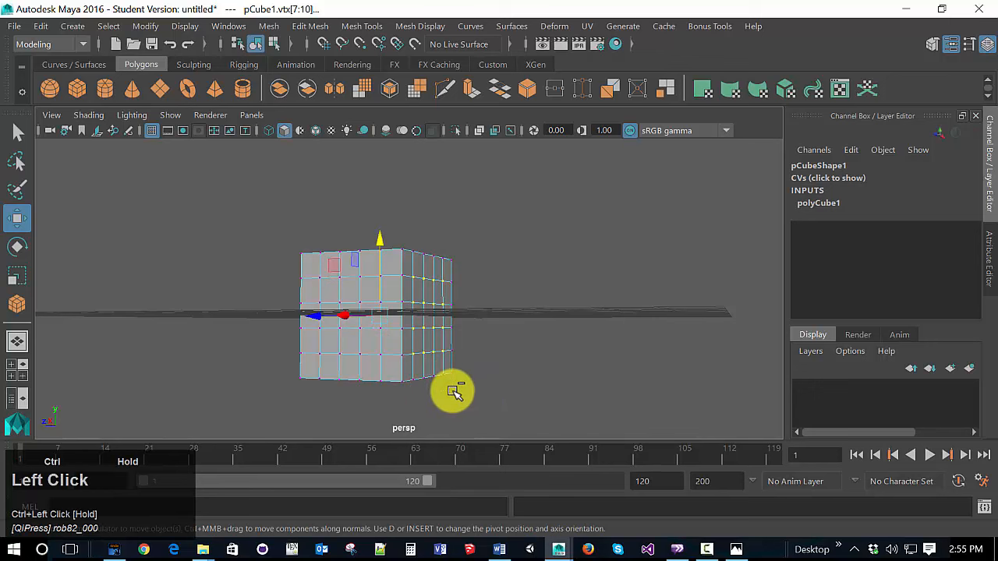
{"action": "left_click_drag", "start_coordinate": [500, 401], "coordinate": [311, 334], "text": "alt"}
{"action": "left_click_drag", "start_coordinate": [488, 369], "coordinate": [447, 371], "text": "alt"}
{"action": "key", "text": "ctrl+z"}
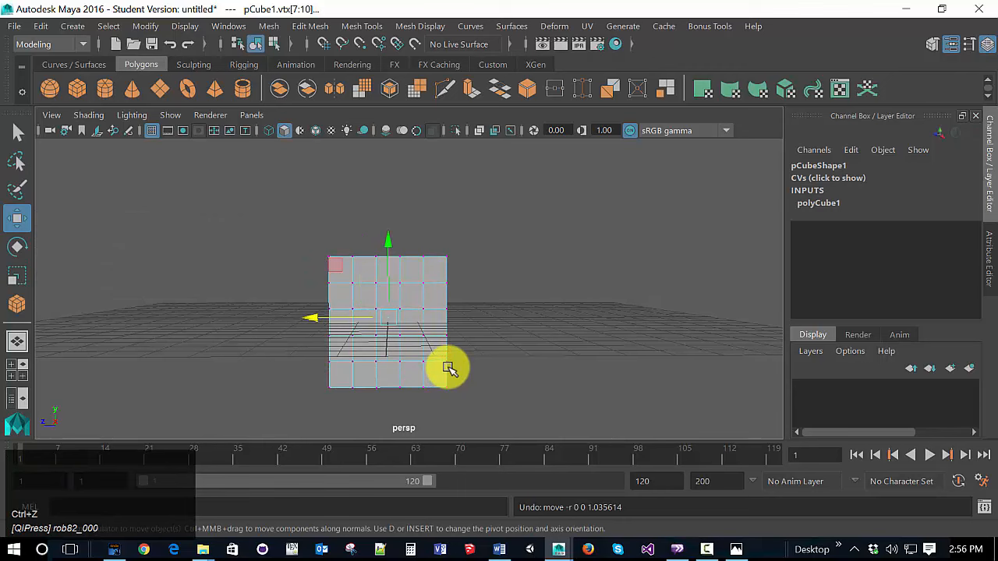
Step: Scale the selected inner vertices outward along Z so that both opposite faces of the cube bulge out
{"action": "key", "text": "e"}
{"action": "key", "text": "r"}
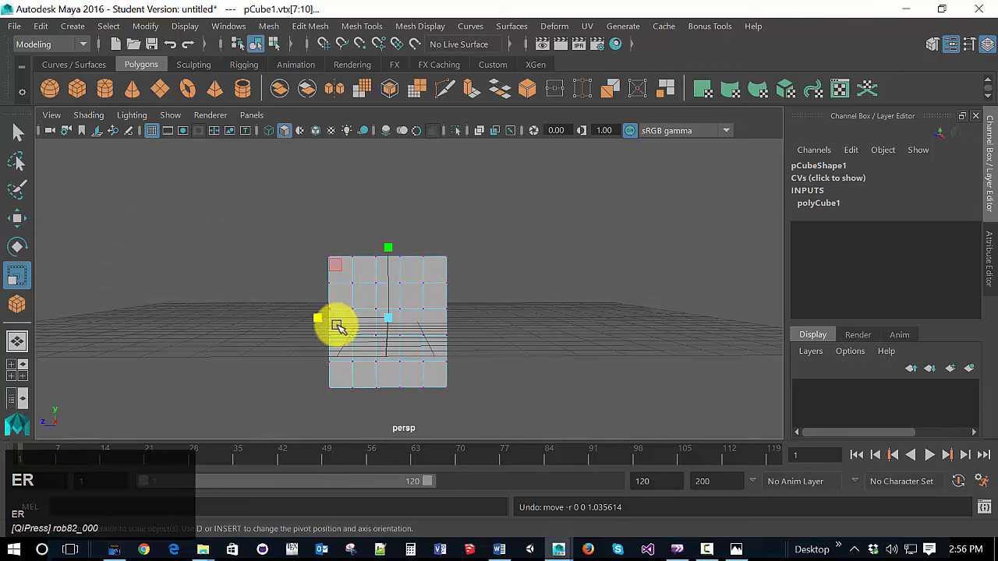
{"action": "left_click", "coordinate": [317, 323]}
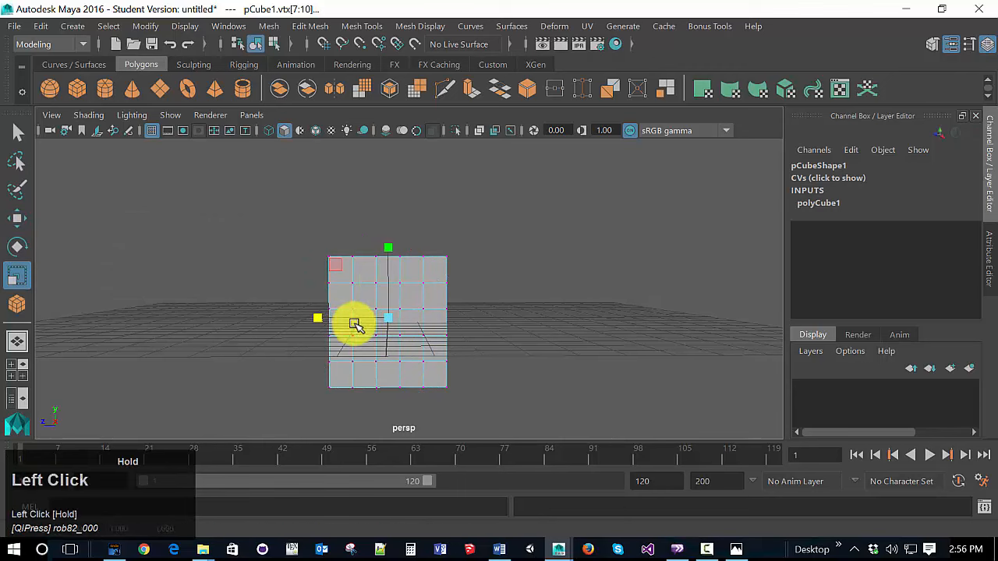
{"action": "left_click_drag", "start_coordinate": [421, 373], "coordinate": [450, 379], "text": "alt"}
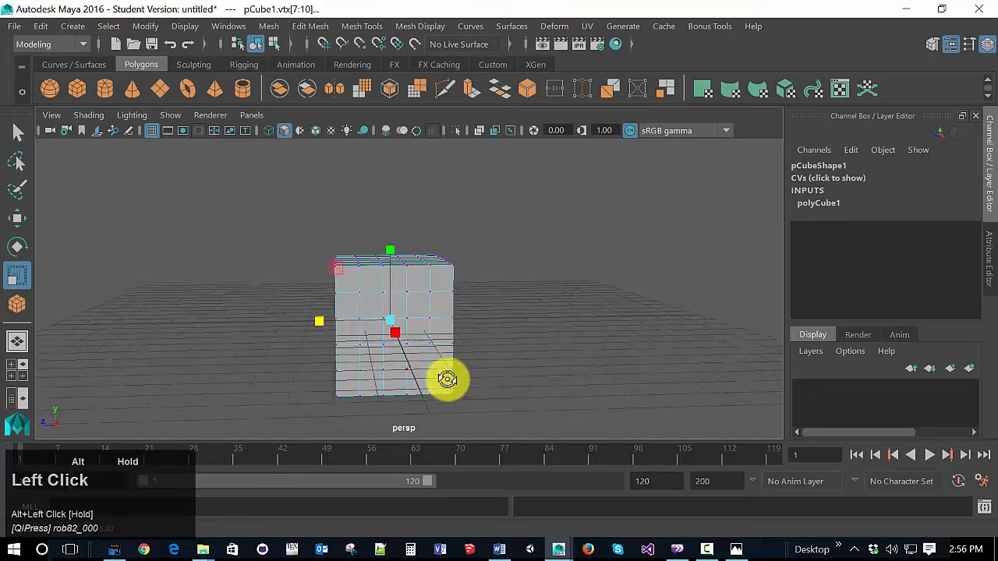
{"action": "left_click", "coordinate": [292, 323]}
{"action": "left_click_drag", "start_coordinate": [216, 326], "coordinate": [161, 329]}
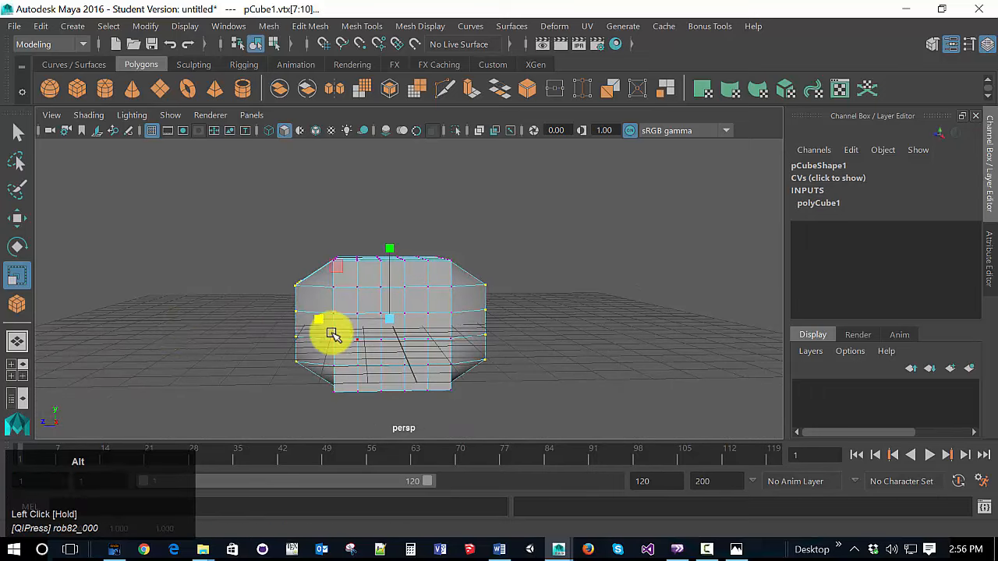
Step: Clear the selection and examine the bulged cube from the side, from below and from above
{"action": "left_click_drag", "start_coordinate": [333, 335], "coordinate": [374, 352], "text": "alt"}
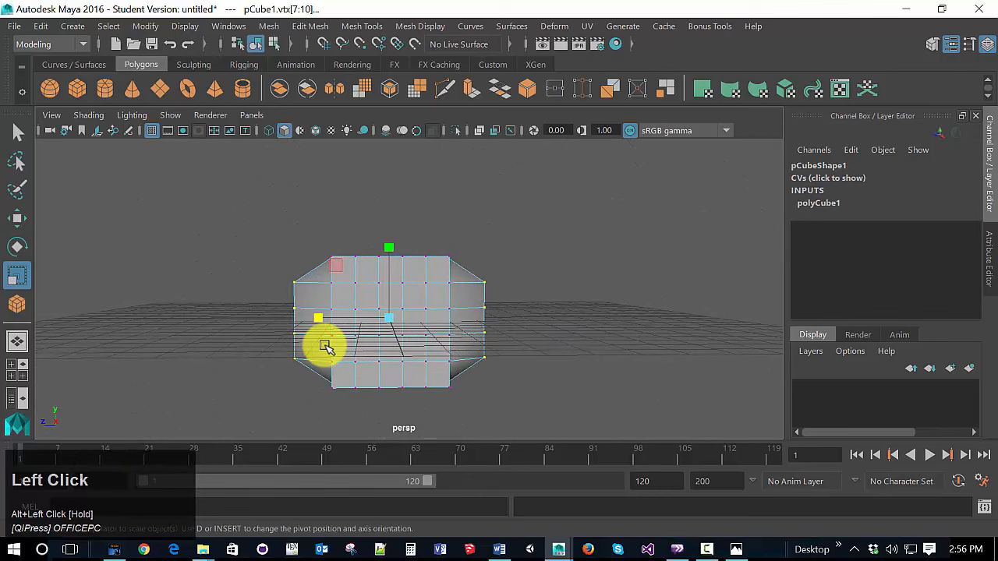
{"action": "left_click", "coordinate": [257, 361]}
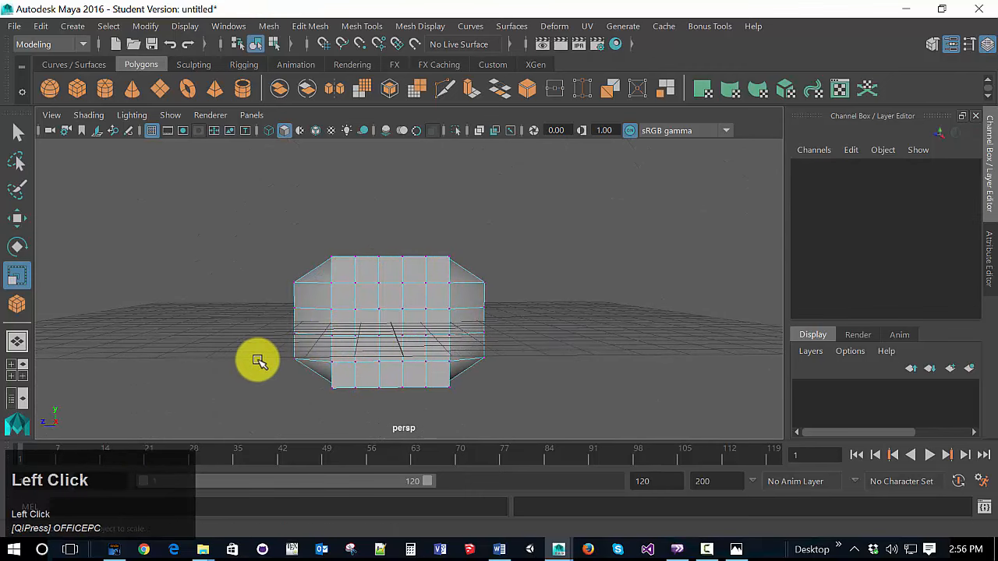
{"action": "left_click_drag", "start_coordinate": [331, 355], "coordinate": [425, 368], "text": "alt"}
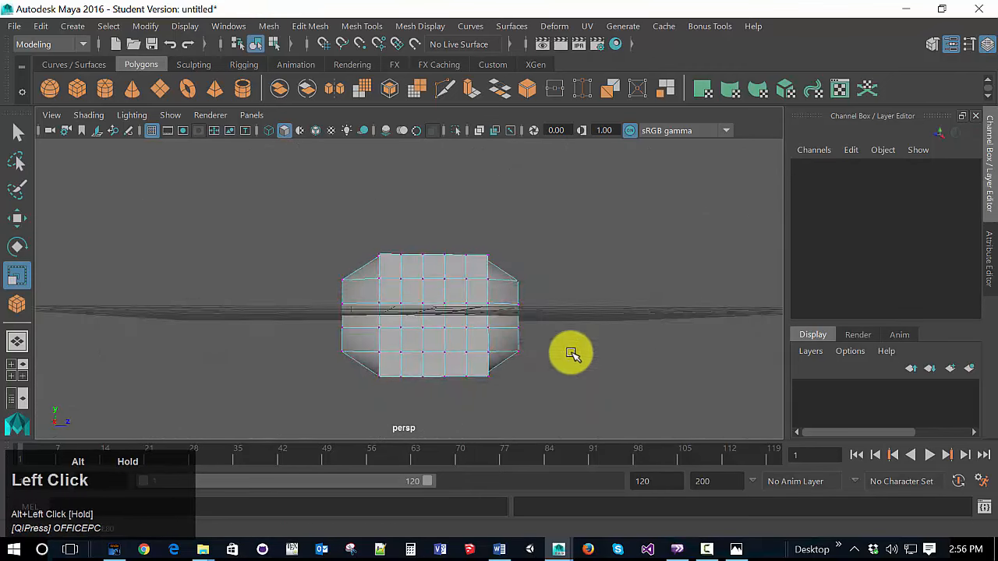
{"action": "left_click_drag", "start_coordinate": [571, 353], "coordinate": [546, 336], "text": "alt"}
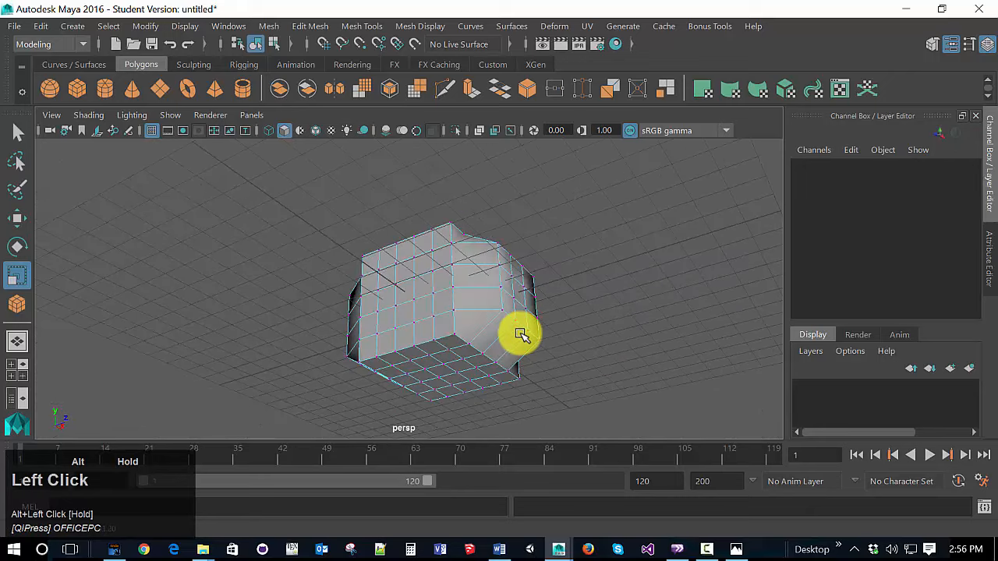
{"action": "left_click_drag", "start_coordinate": [530, 349], "coordinate": [527, 389], "text": "alt"}
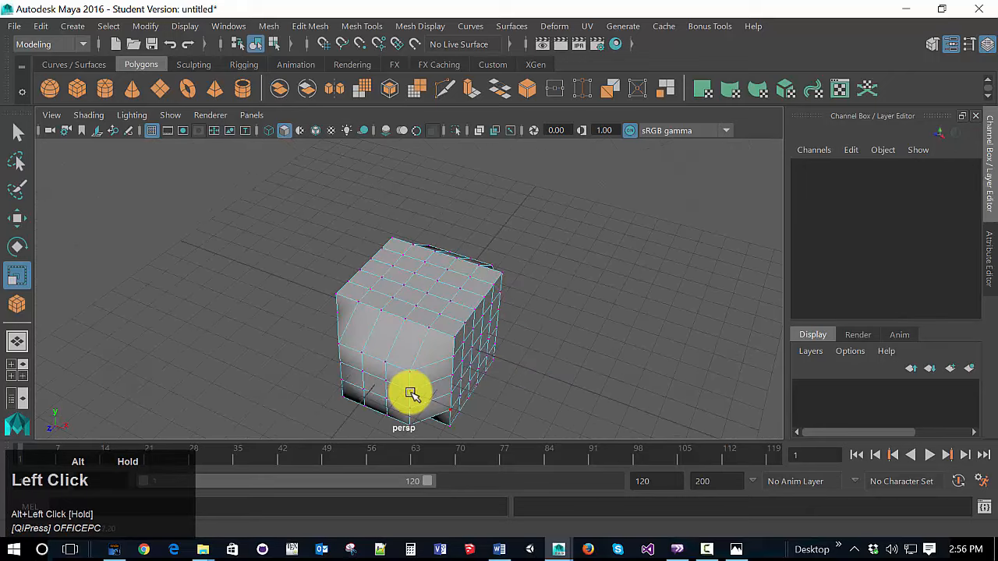
{"action": "left_click_drag", "start_coordinate": [378, 369], "coordinate": [556, 362], "text": "alt"}
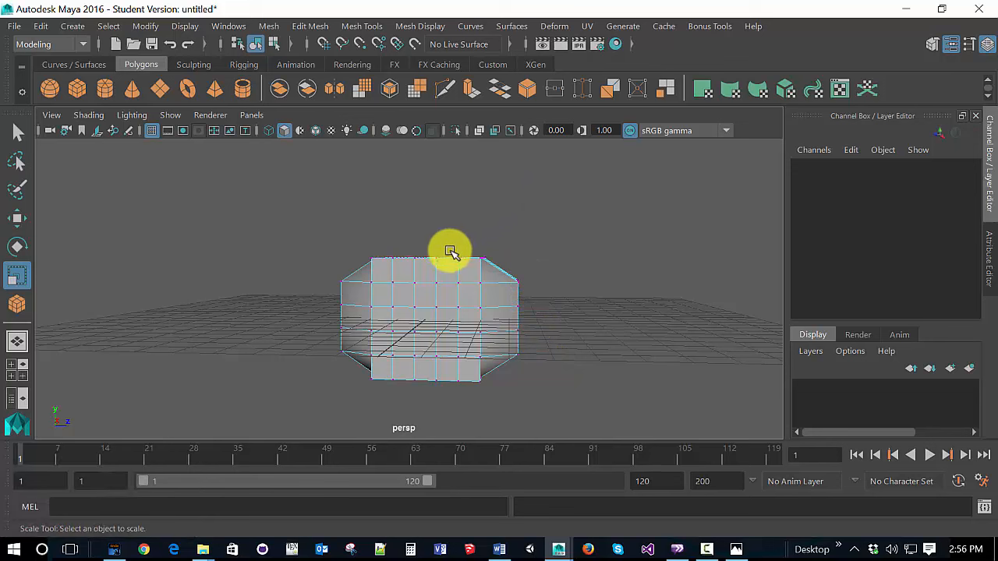
Step: Turn on snap to points and move the bulged vertices on one side along Z until flush with the cube's face border
{"action": "left_click", "coordinate": [484, 260]}
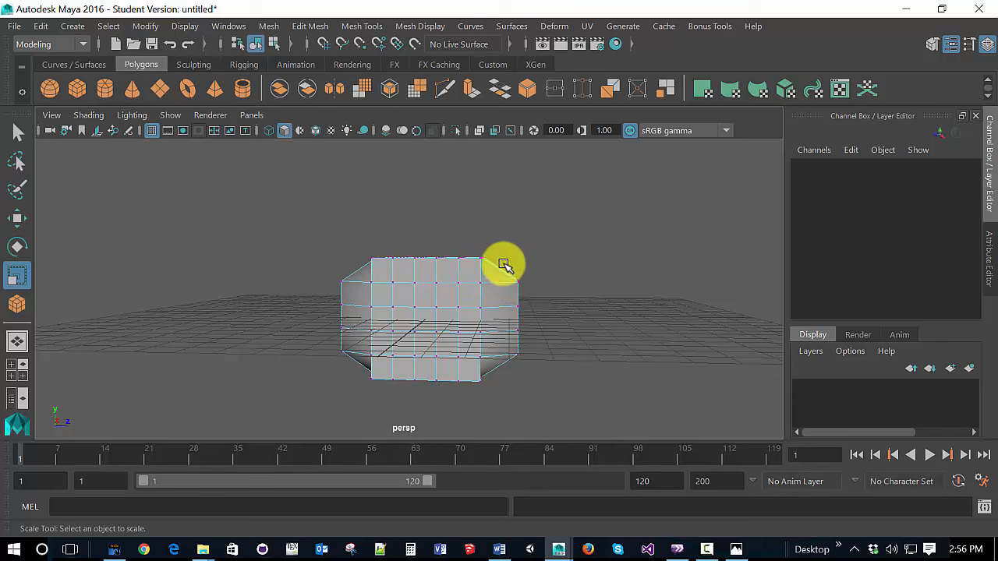
{"action": "left_click", "coordinate": [363, 44]}
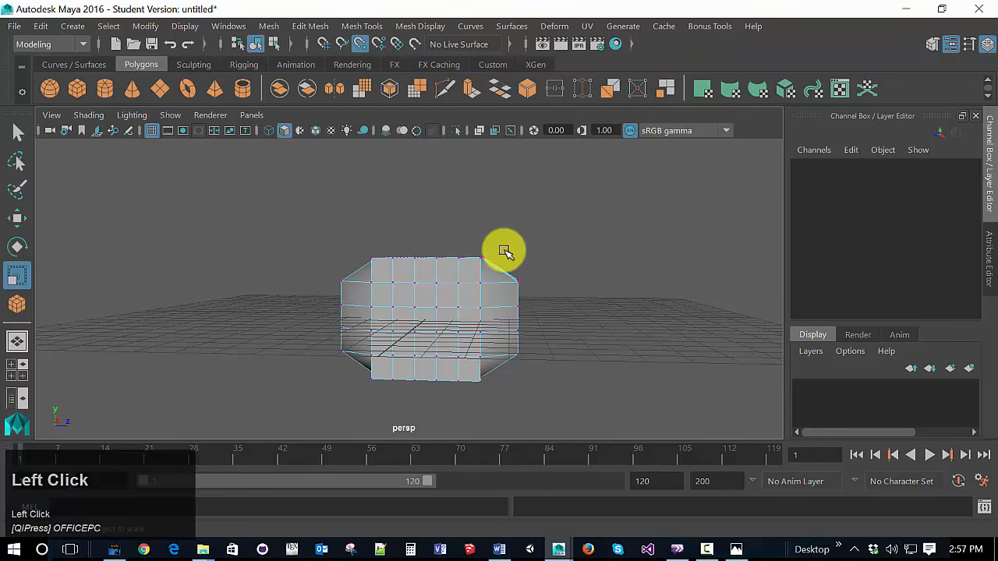
{"action": "left_click_drag", "start_coordinate": [503, 251], "coordinate": [564, 394]}
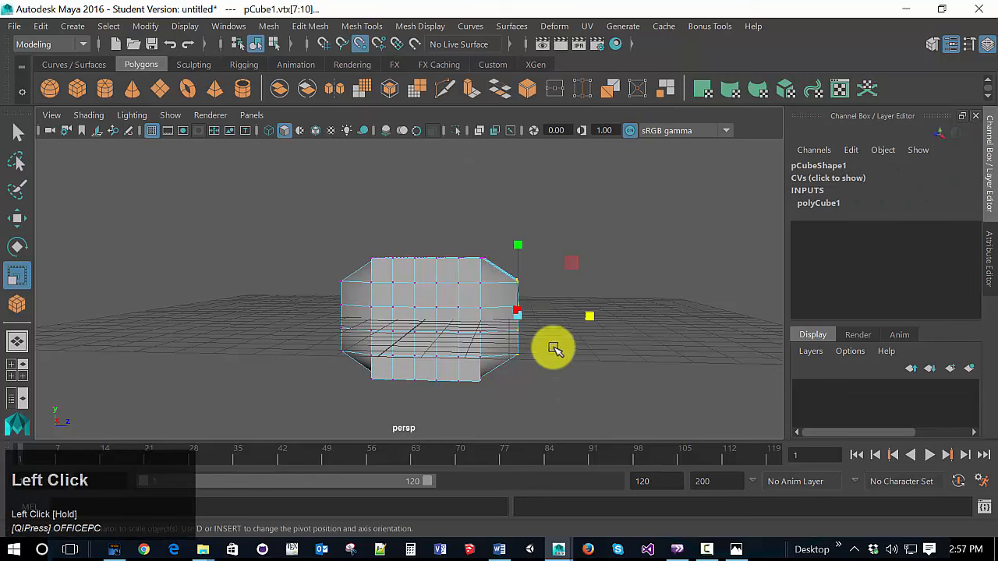
{"action": "key", "text": "w"}
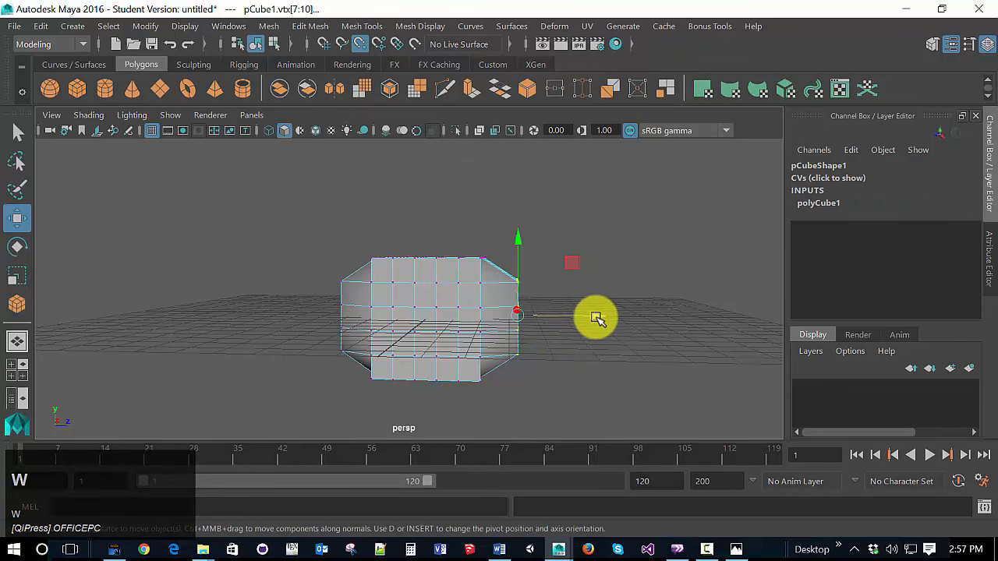
{"action": "left_click_drag", "start_coordinate": [591, 314], "coordinate": [491, 312]}
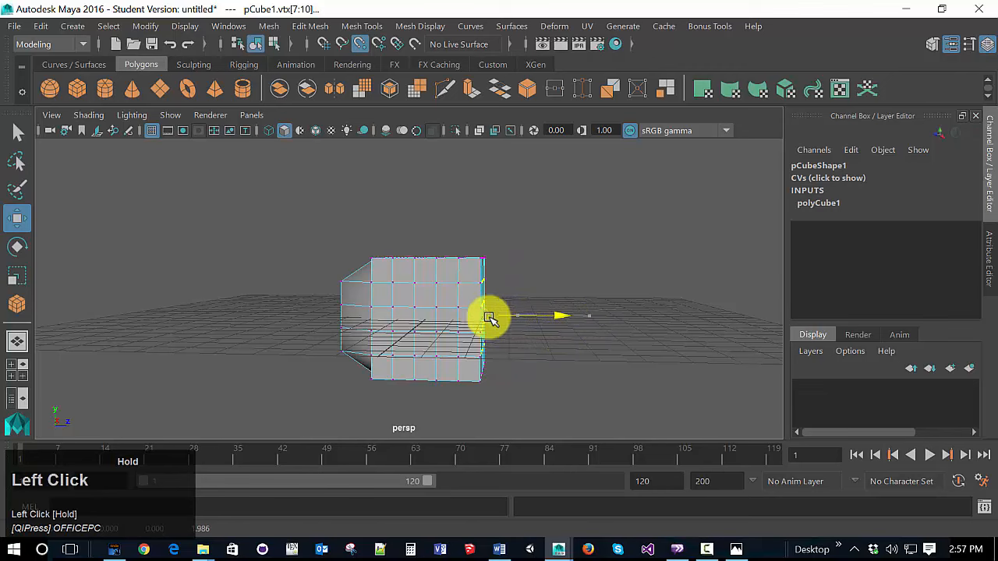
Step: Marquee-select the bulged vertices on the opposite side, snap them along Z to the face border, and clear the selection
{"action": "left_click_drag", "start_coordinate": [535, 379], "coordinate": [407, 317], "text": "alt"}
{"action": "middle_click_drag", "start_coordinate": [408, 316], "coordinate": [407, 345], "text": "alt"}
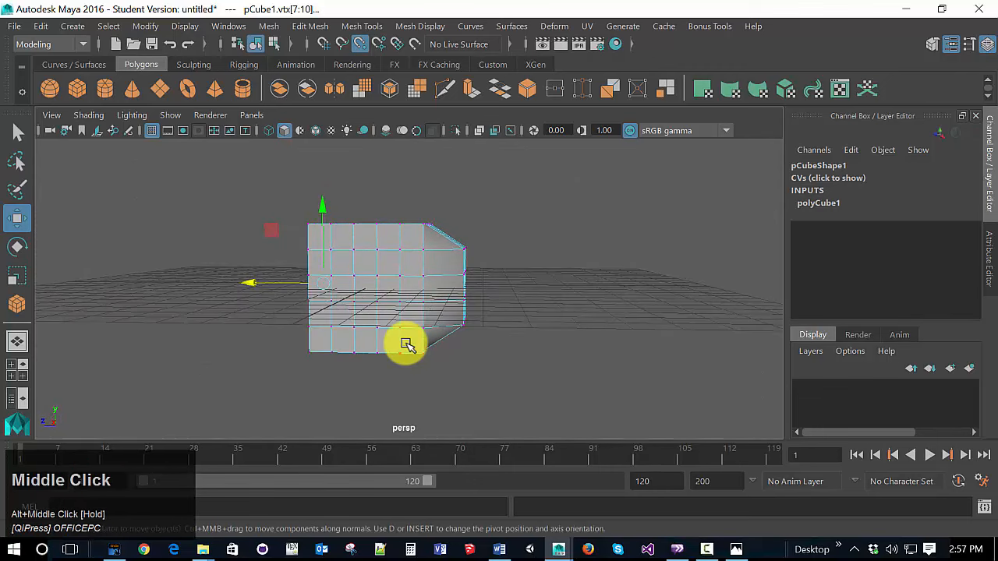
{"action": "left_click_drag", "start_coordinate": [452, 216], "coordinate": [481, 350]}
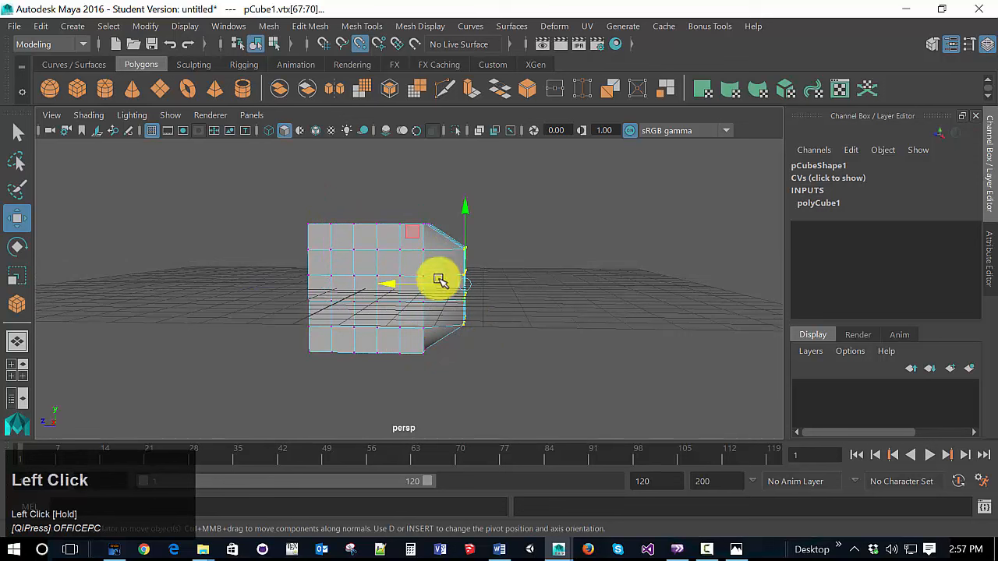
{"action": "left_click_drag", "start_coordinate": [439, 282], "coordinate": [392, 288]}
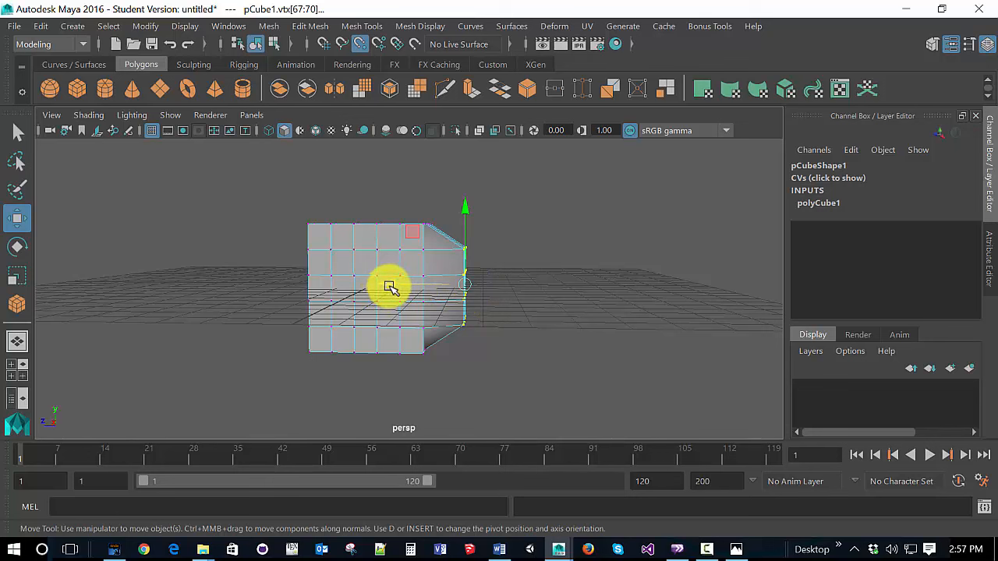
{"action": "left_click", "coordinate": [390, 286]}
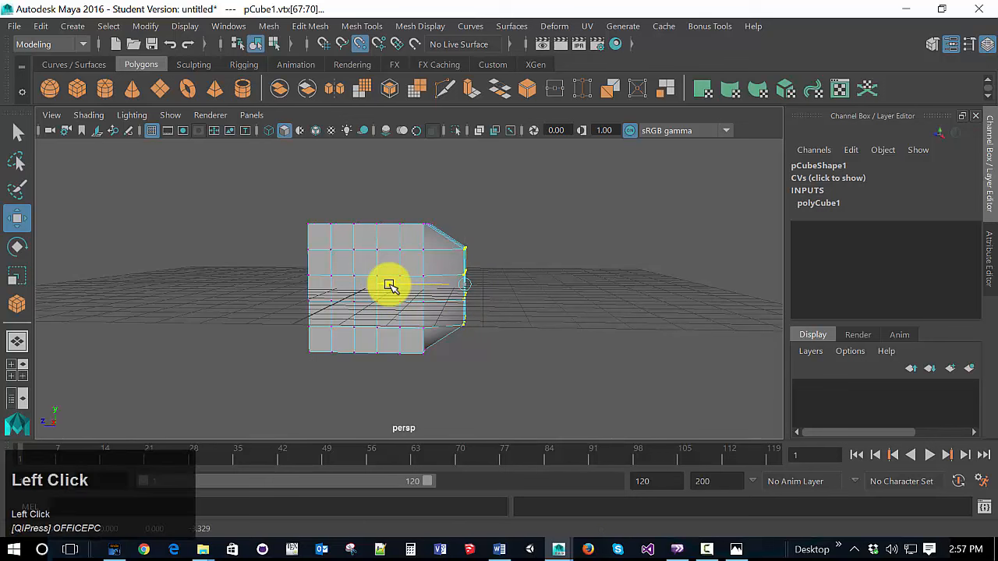
{"action": "left_click_drag", "start_coordinate": [390, 285], "coordinate": [427, 279]}
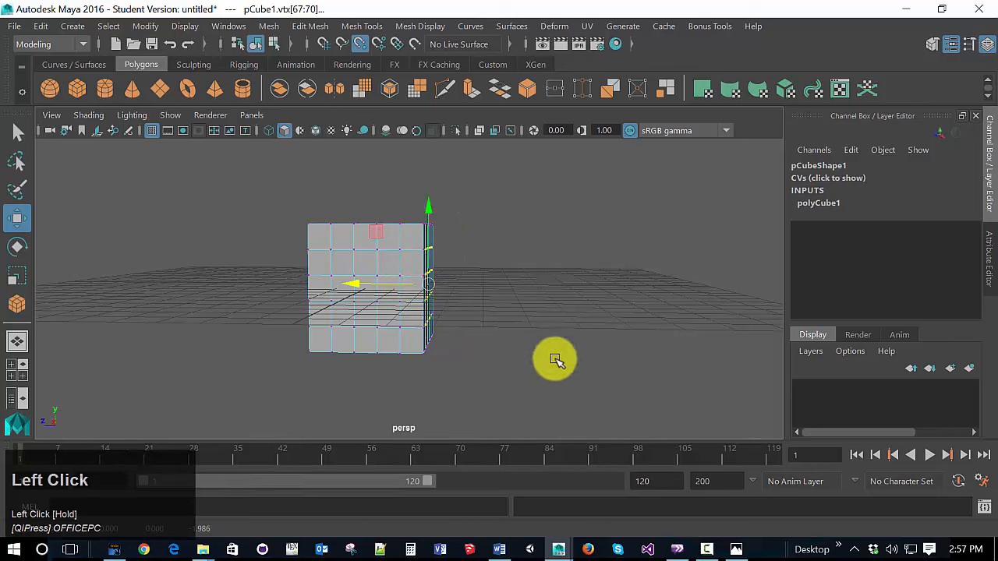
{"action": "left_click", "coordinate": [556, 361]}
Step: Turn off snap to points and turn on snap to grids
{"action": "left_click_drag", "start_coordinate": [553, 347], "coordinate": [501, 352], "text": "alt"}
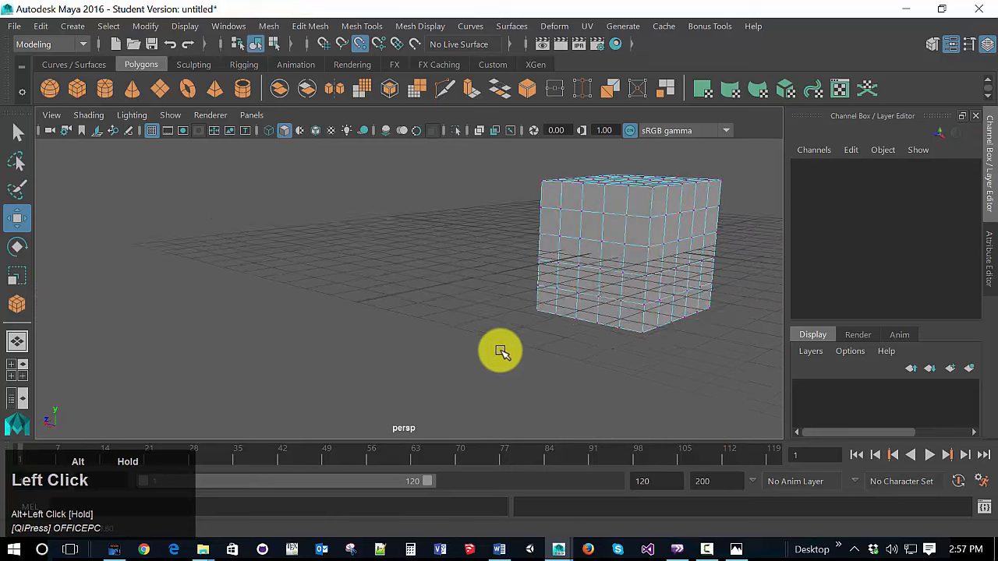
{"action": "middle_click_drag", "start_coordinate": [501, 352], "coordinate": [499, 407], "text": "alt"}
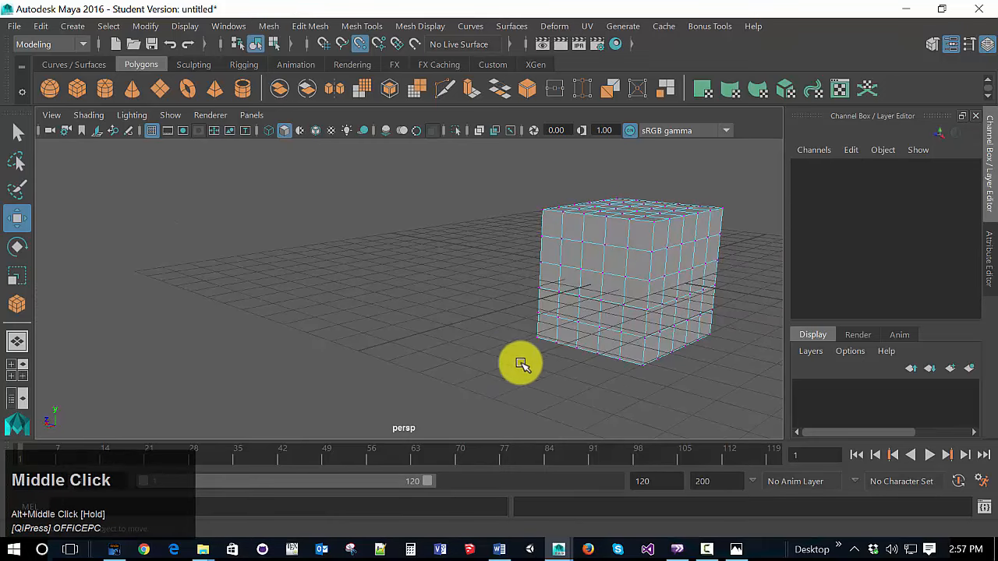
{"action": "middle_click_drag", "start_coordinate": [545, 346], "coordinate": [367, 357], "text": "alt"}
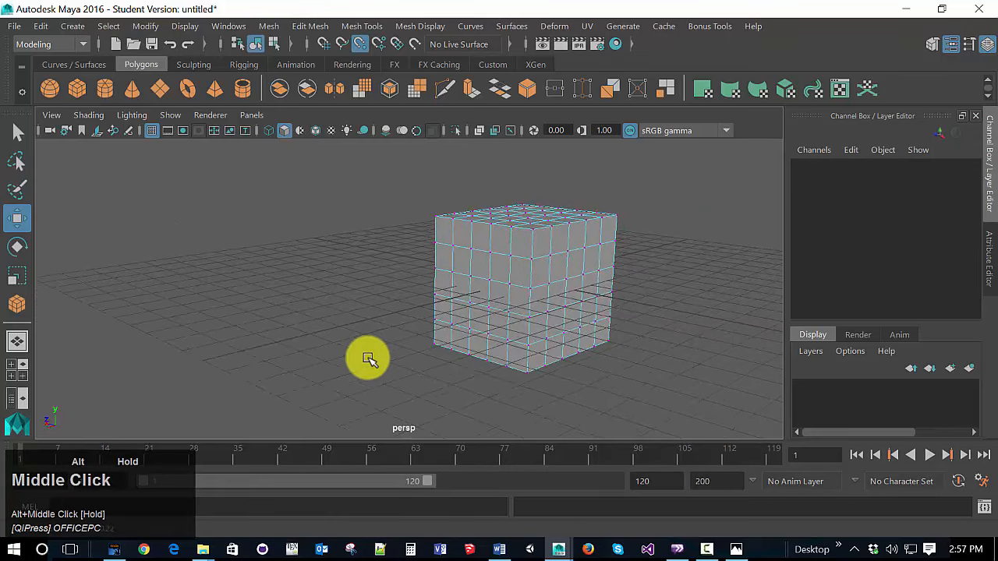
{"action": "left_click", "coordinate": [363, 48]}
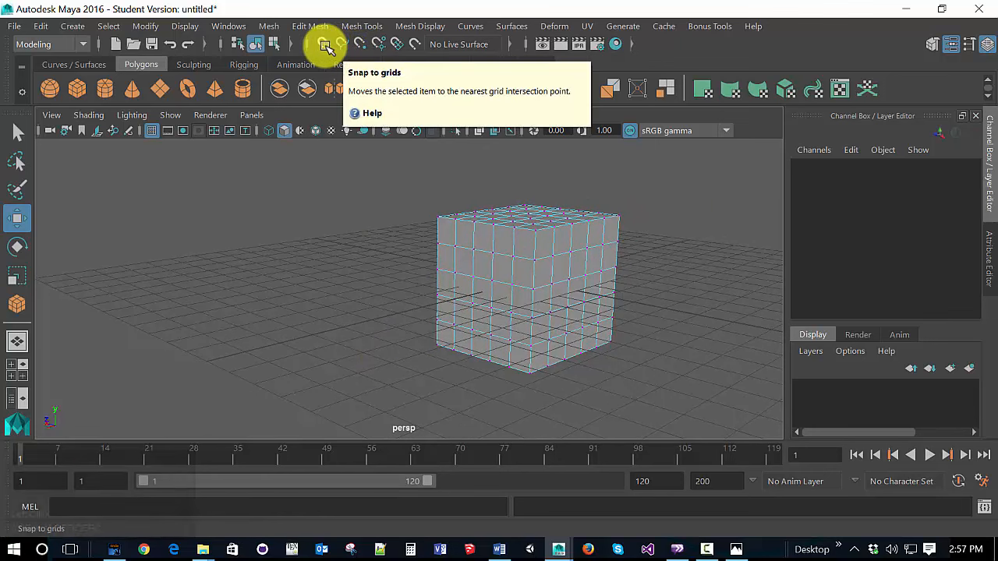
{"action": "left_click", "coordinate": [325, 44]}
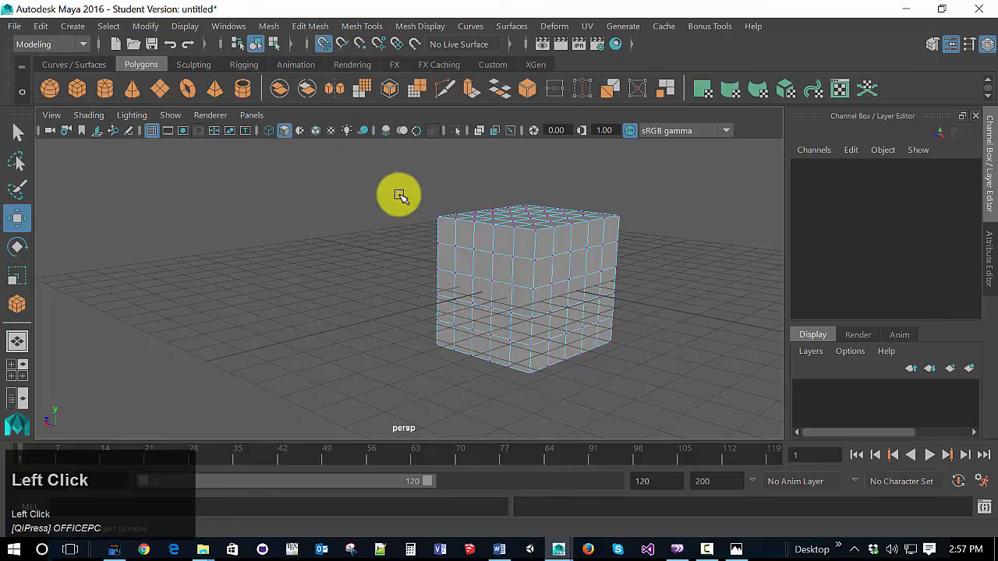
Step: Marquee-select all of the cube's vertices, move them along Y onto the grid plane with grid snapping, and undo the move
{"action": "left_click_drag", "start_coordinate": [401, 172], "coordinate": [665, 422]}
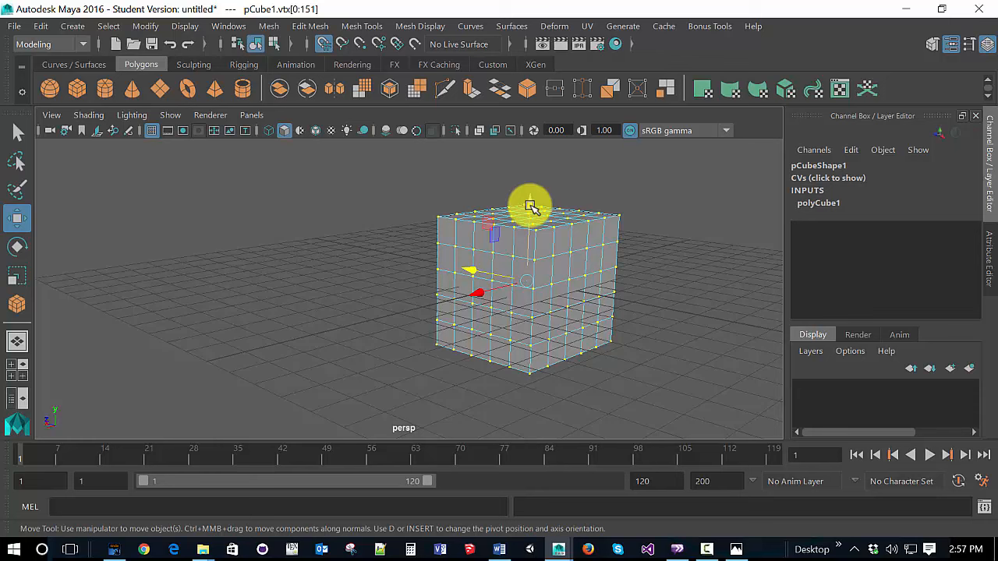
{"action": "left_click_drag", "start_coordinate": [530, 206], "coordinate": [483, 288]}
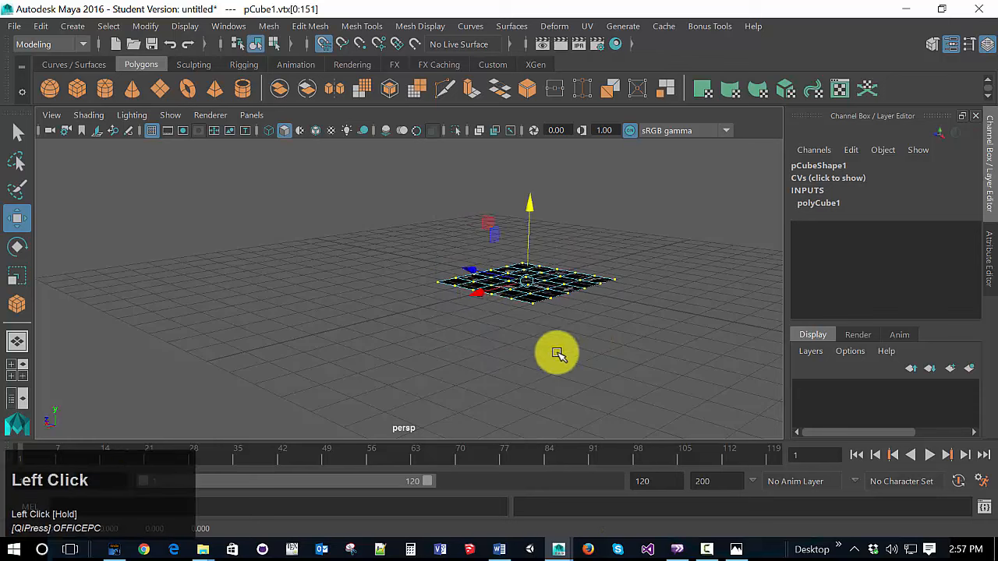
{"action": "mouse_move", "coordinate": [601, 374]}
{"action": "left_mouse_down", "text": "alt"}
{"action": "mouse_move", "coordinate": [541, 312]}
{"action": "mouse_move", "coordinate": [612, 371]}
{"action": "left_mouse_up", "text": "alt"}
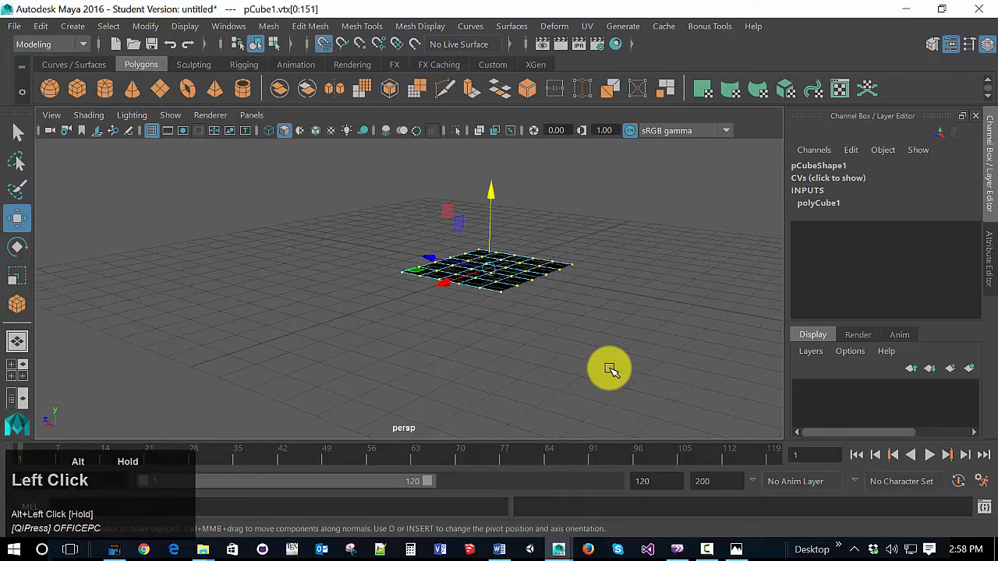
{"action": "key", "text": "ctrl+z"}
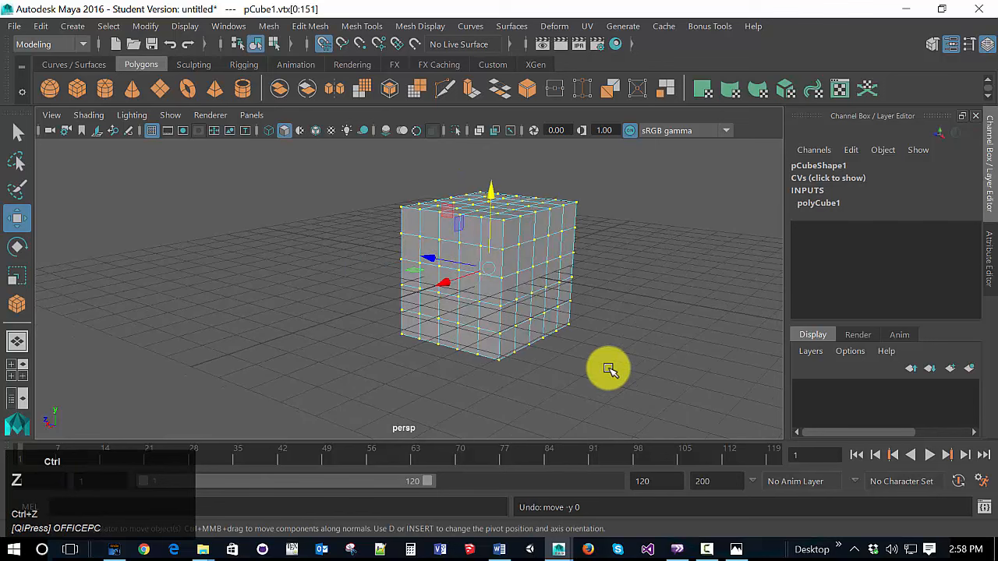
Step: Return to object mode, select the whole cube, and try moving it along its axes with grid snapping
{"action": "left_click", "coordinate": [622, 346]}
{"action": "right_click_drag", "start_coordinate": [640, 287], "coordinate": [701, 117]}
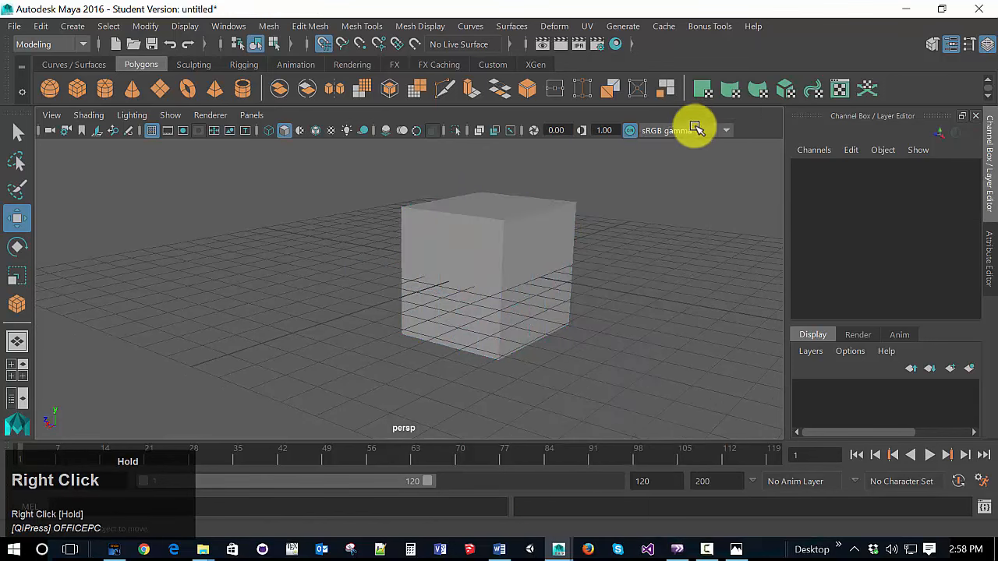
{"action": "left_click", "coordinate": [544, 252]}
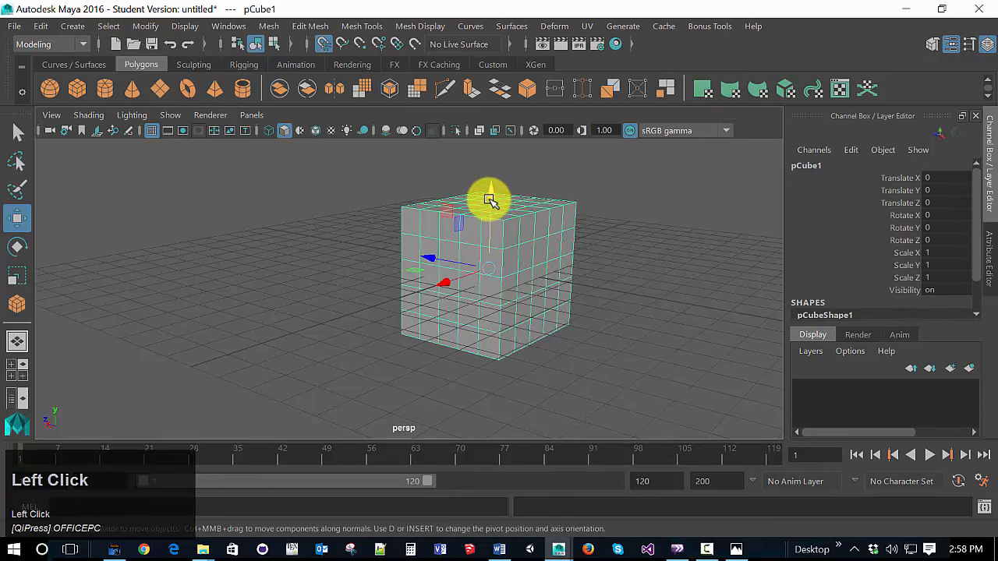
{"action": "left_click_drag", "start_coordinate": [489, 199], "coordinate": [447, 292]}
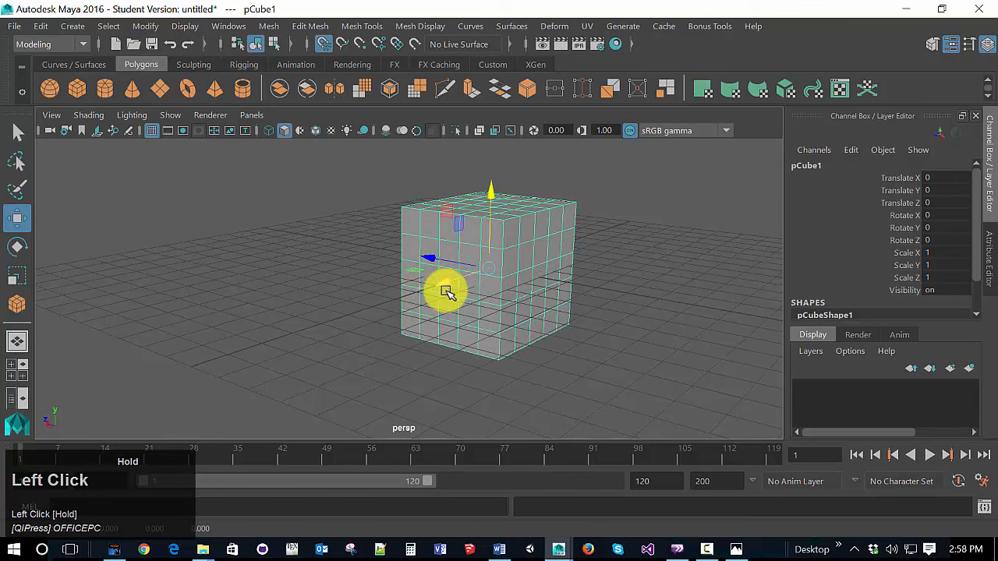
Step: Deselect the cube and examine the snap to curves, points, projected center and view planes options
{"action": "left_click_drag", "start_coordinate": [453, 364], "coordinate": [432, 361], "text": "alt"}
{"action": "middle_click_drag", "start_coordinate": [432, 361], "coordinate": [375, 345], "text": "alt"}
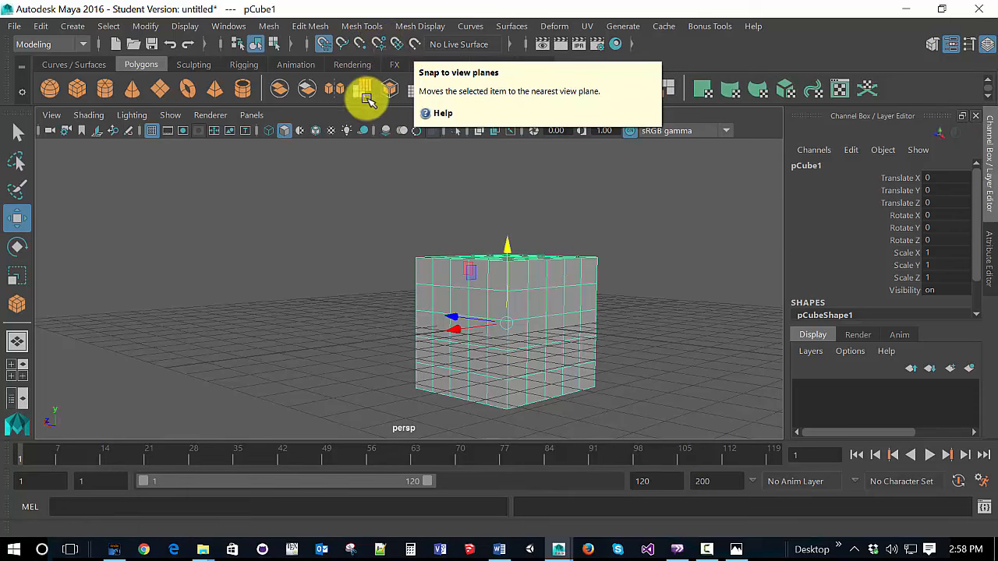
{"action": "left_click", "coordinate": [363, 198]}
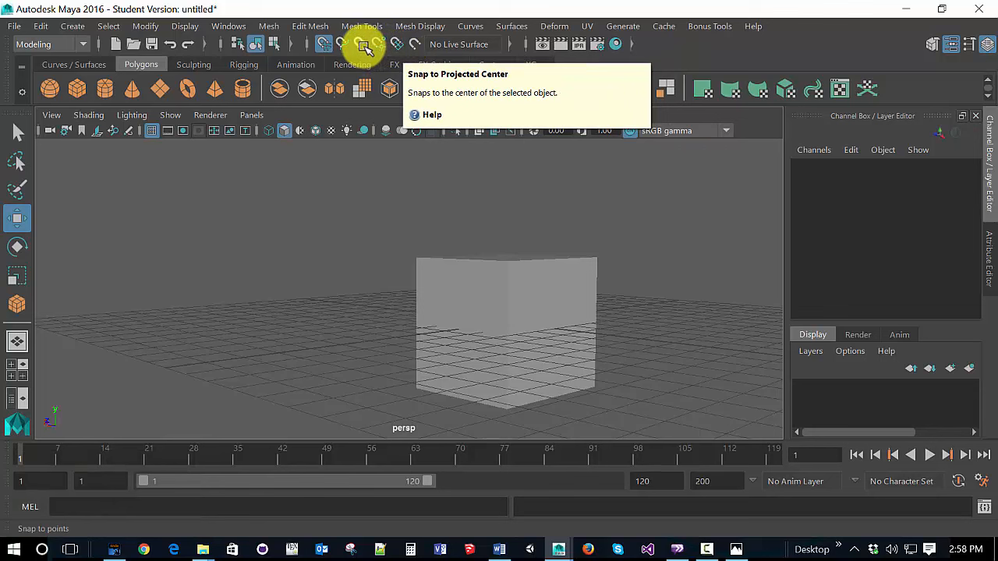
{"action": "left_click", "coordinate": [362, 203]}
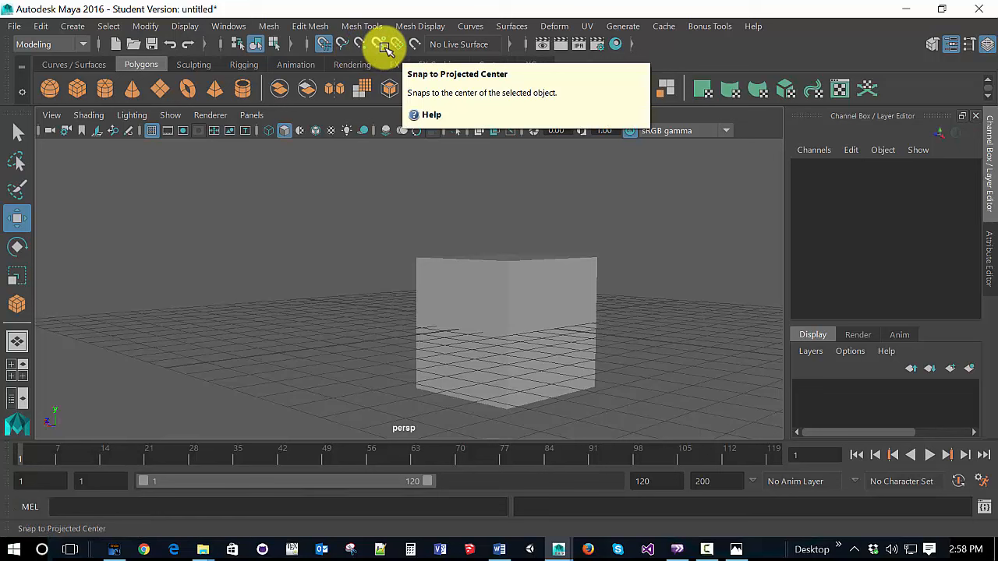
{"action": "left_click", "coordinate": [361, 223]}
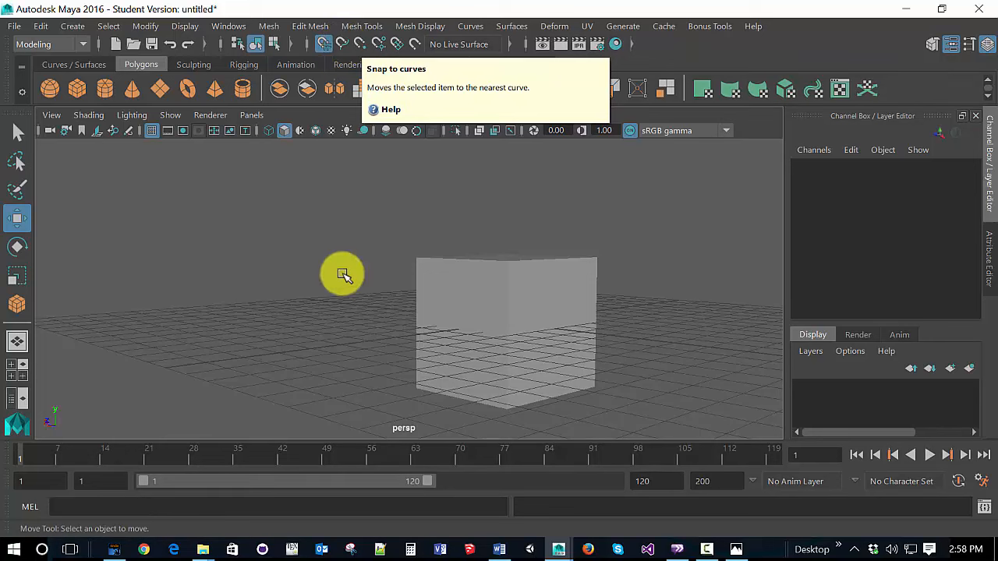
{"action": "left_click", "coordinate": [331, 330]}
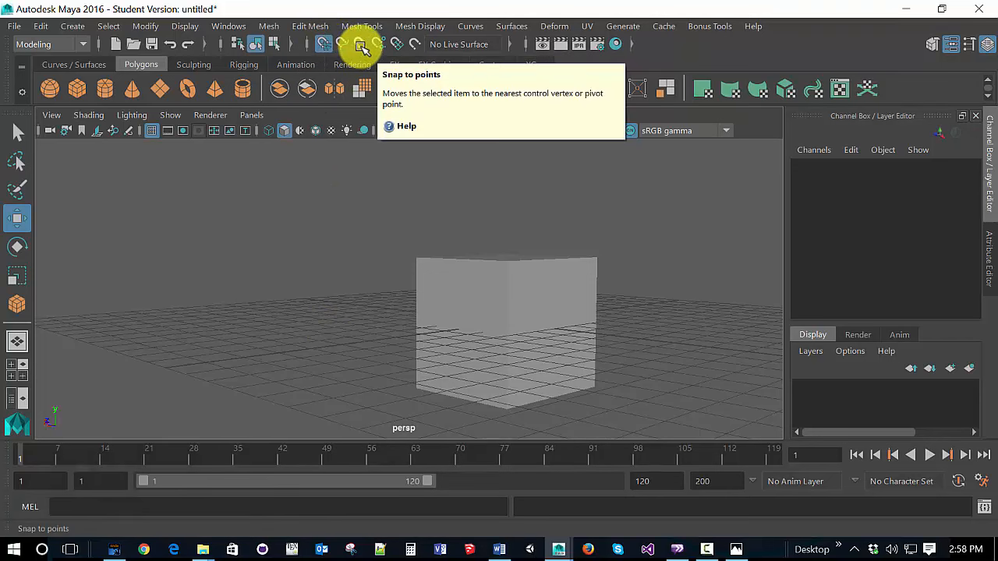
{"action": "left_click", "coordinate": [388, 370], "text": "alt"}
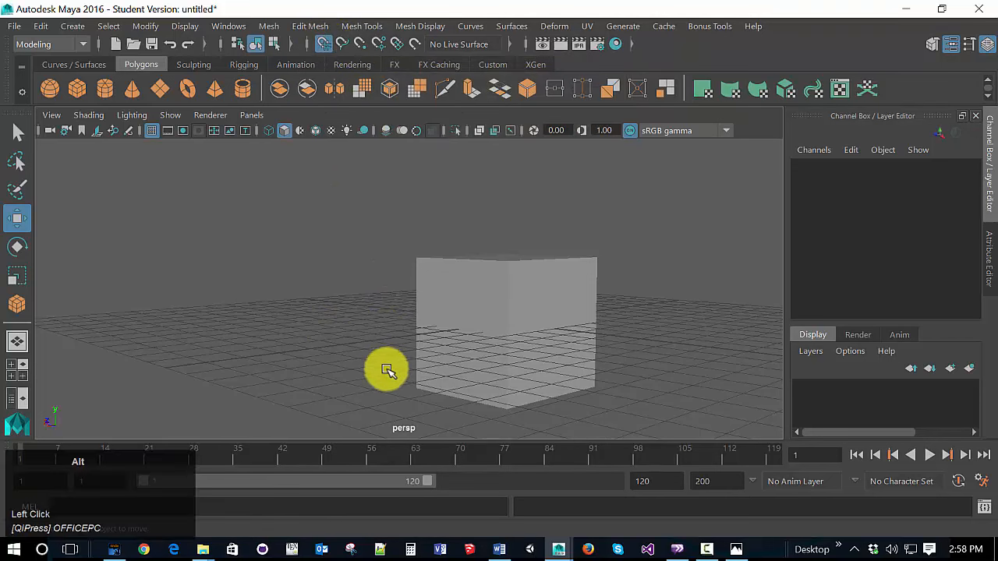
{"action": "middle_click_drag", "start_coordinate": [387, 371], "coordinate": [224, 336], "text": "alt"}
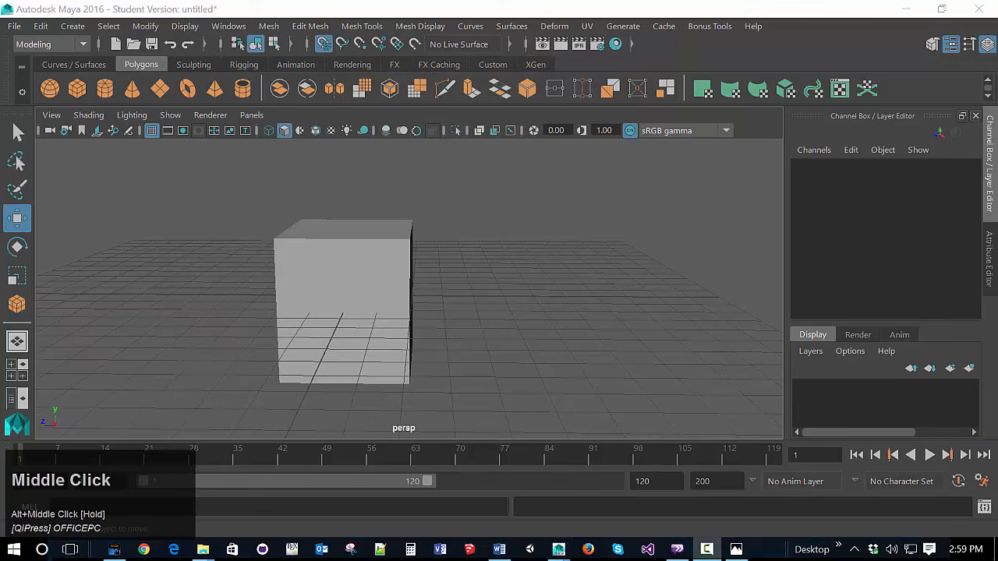
{"action": "left_click", "coordinate": [351, 258]}
{"action": "right_click", "coordinate": [352, 257]}
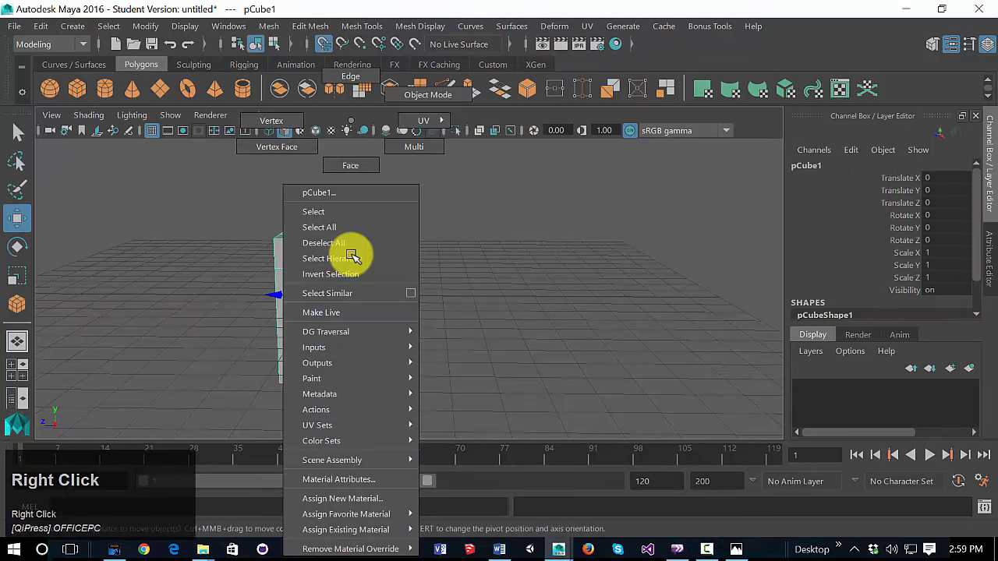
{"action": "right_click_drag", "start_coordinate": [351, 248], "coordinate": [347, 173]}
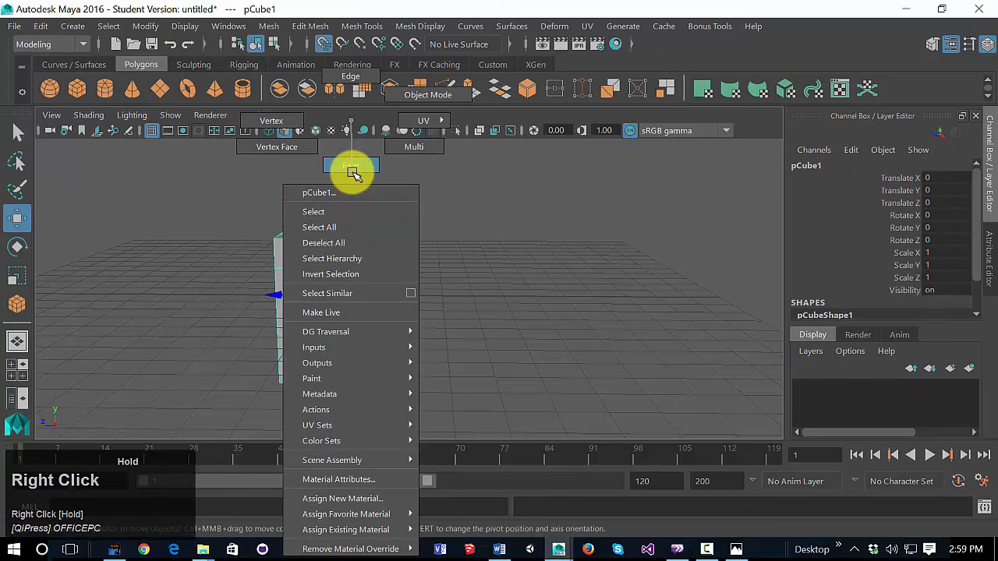
{"action": "right_click_drag", "start_coordinate": [352, 173], "coordinate": [289, 140]}
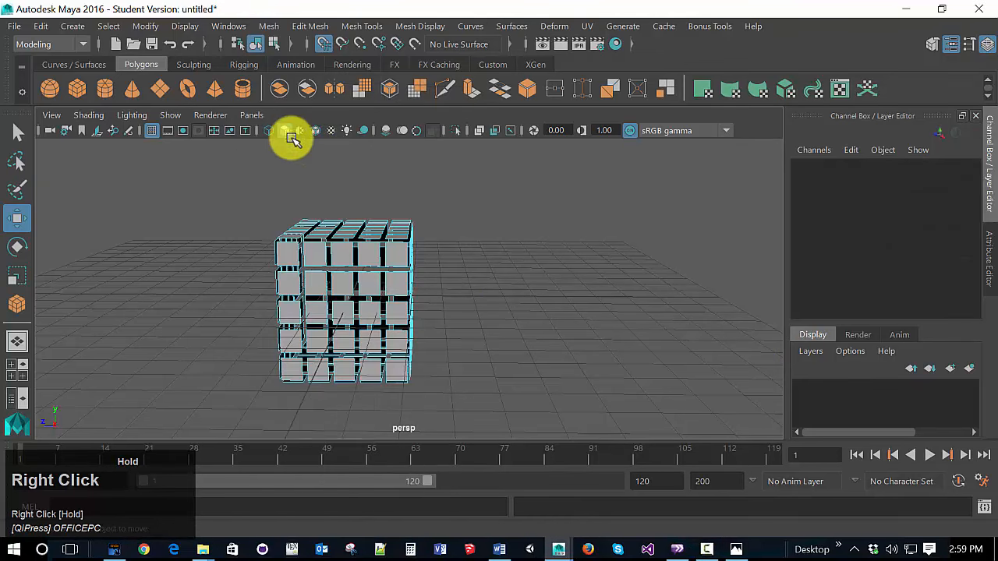
{"action": "left_click", "coordinate": [482, 258]}
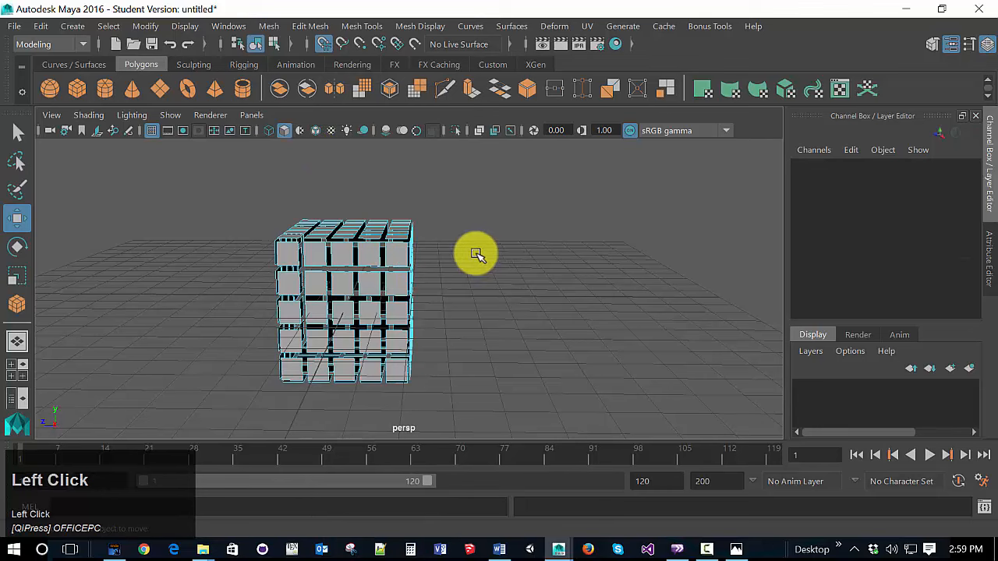
{"action": "right_click_drag", "start_coordinate": [477, 255], "coordinate": [408, 127]}
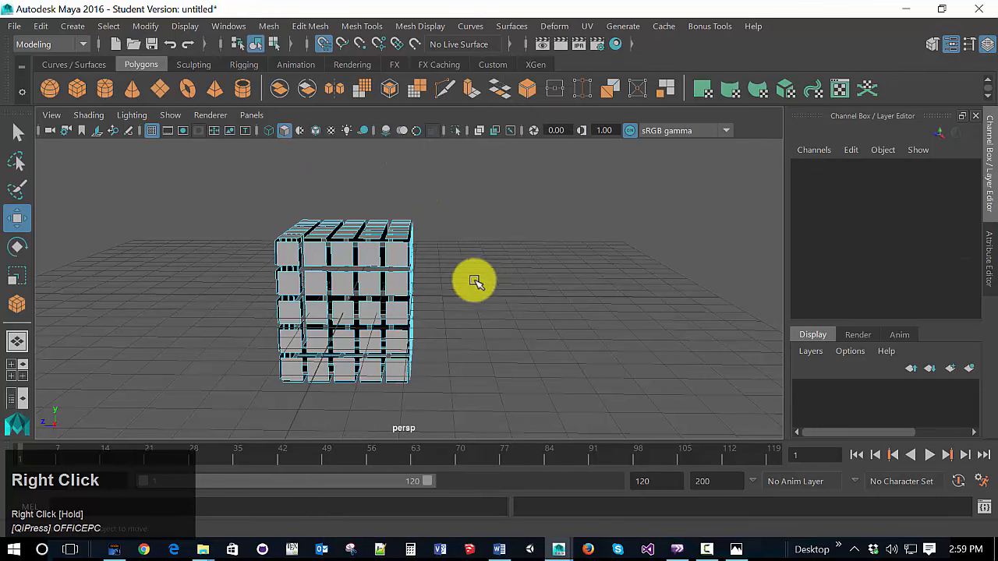
{"action": "left_click", "coordinate": [477, 276]}
{"action": "key", "text": "Escape"}
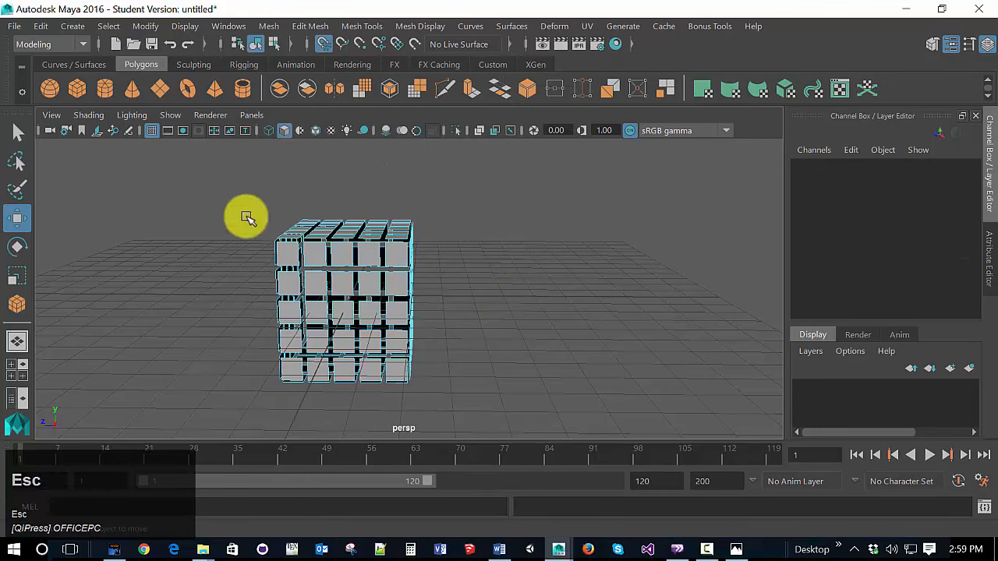
Step: Switch the cube from vertex-face to vertex selection and marquee-select its upper three rows of vertices
{"action": "left_click", "coordinate": [18, 133]}
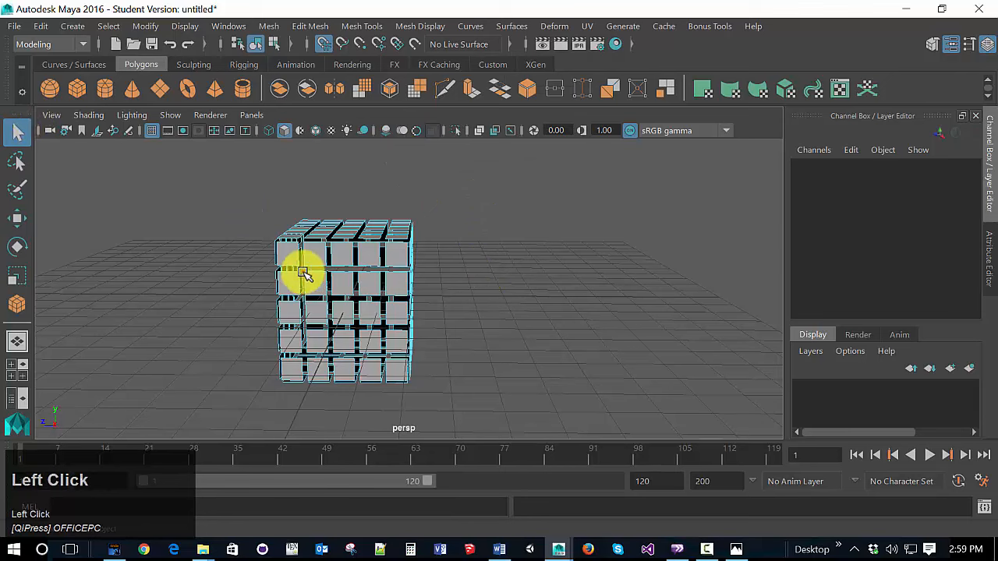
{"action": "right_click_drag", "start_coordinate": [155, 244], "coordinate": [234, 96]}
{"action": "left_click", "coordinate": [346, 279]}
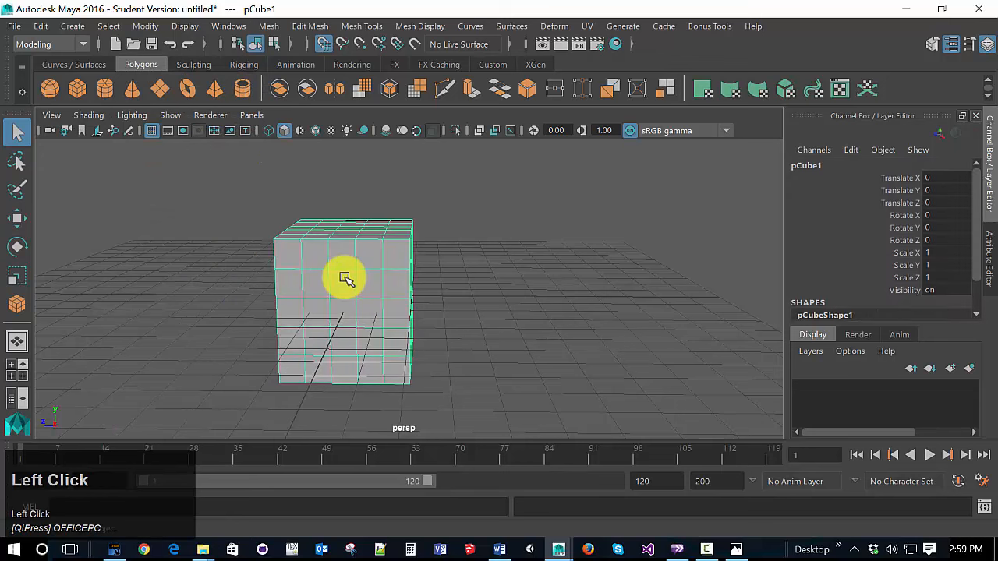
{"action": "right_click_drag", "start_coordinate": [553, 269], "coordinate": [489, 122]}
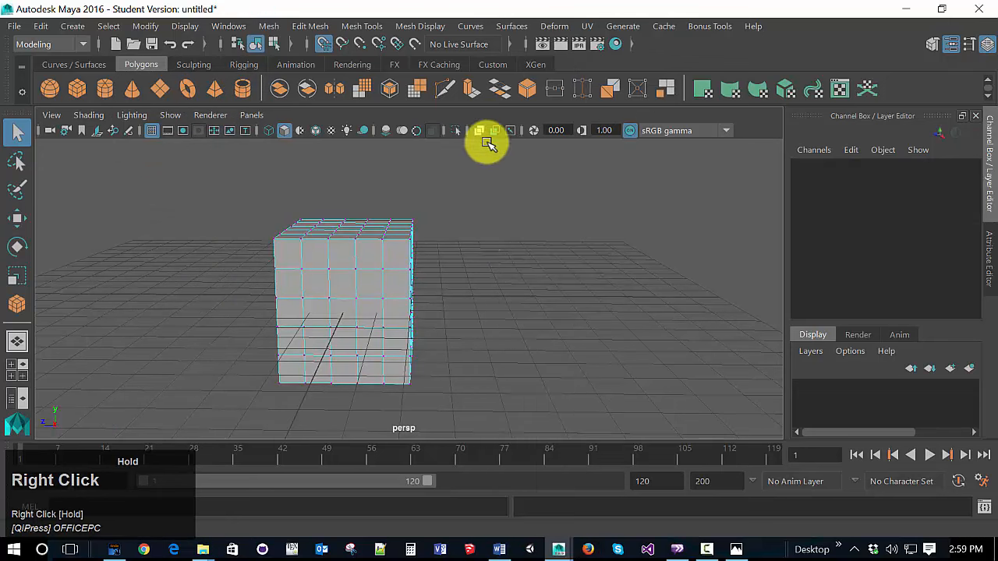
{"action": "mouse_move", "coordinate": [438, 320]}
{"action": "left_mouse_down", "text": "alt"}
{"action": "mouse_move", "coordinate": [446, 305]}
{"action": "mouse_move", "coordinate": [436, 311]}
{"action": "left_mouse_up", "text": "alt"}
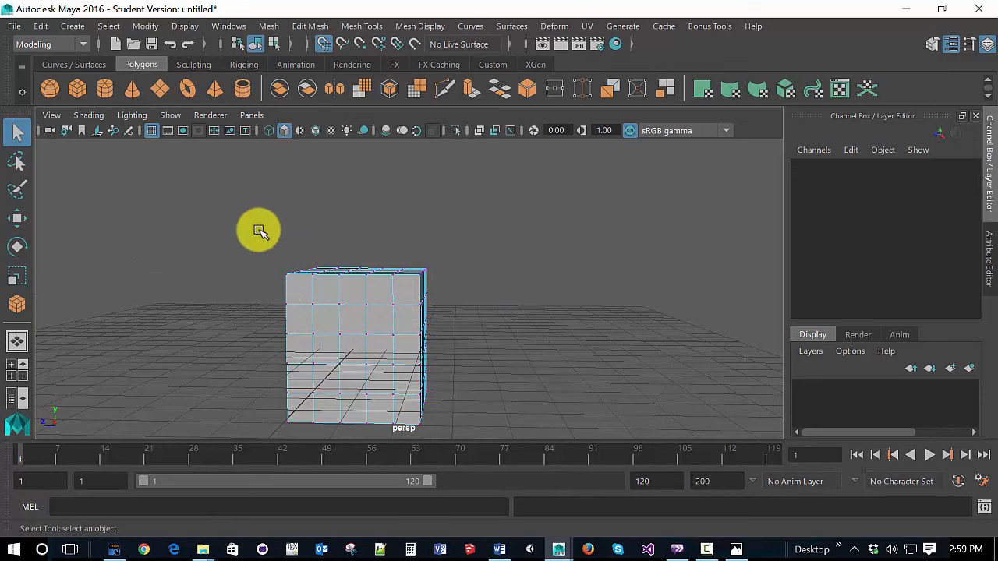
{"action": "left_click_drag", "start_coordinate": [259, 231], "coordinate": [439, 338]}
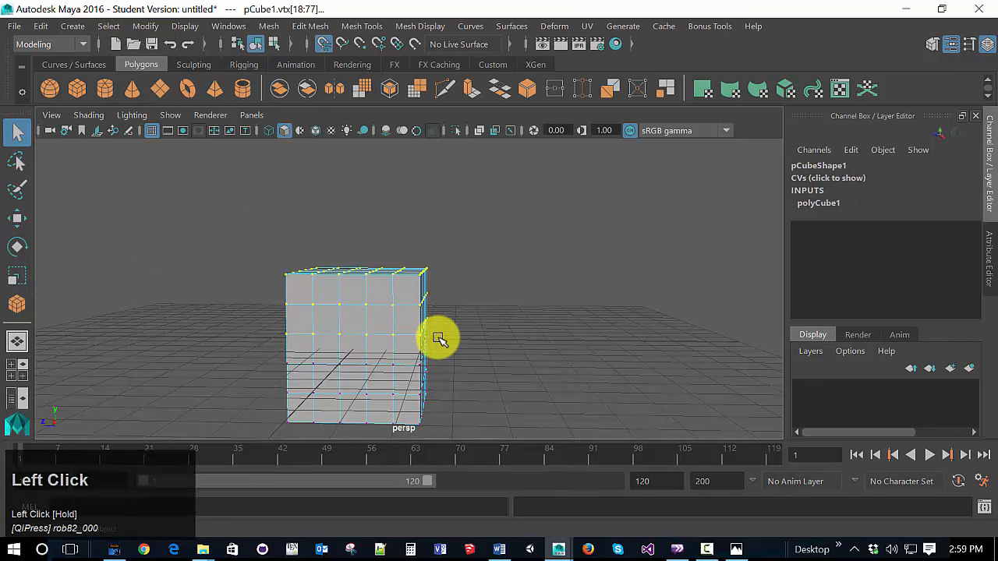
Step: Scale the selected upper vertices inward with the Scale tool so the cube's upper part is narrower than its base
{"action": "left_click_drag", "start_coordinate": [486, 367], "coordinate": [510, 375], "text": "alt"}
{"action": "middle_click_drag", "start_coordinate": [510, 375], "coordinate": [573, 306], "text": "alt"}
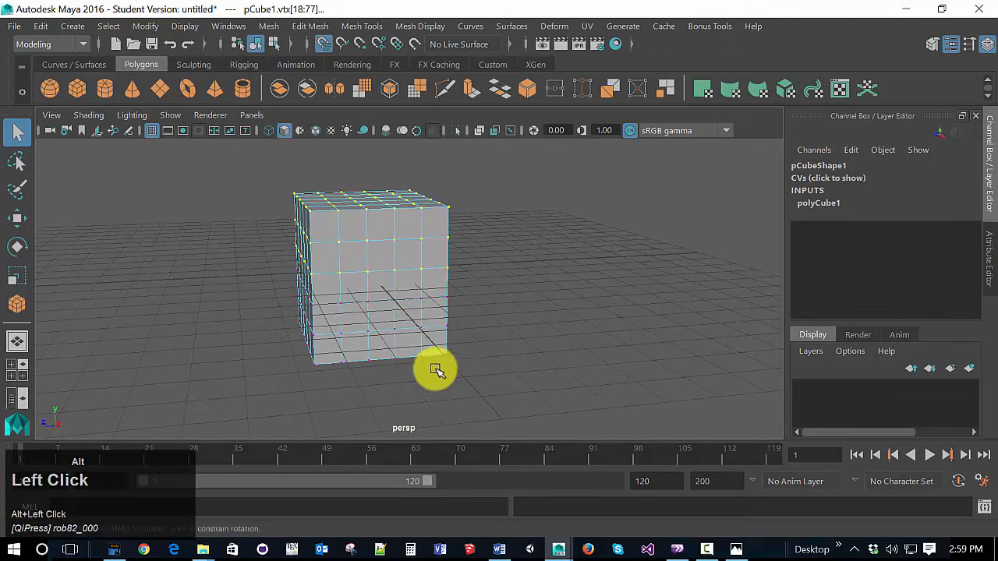
{"action": "left_click_drag", "start_coordinate": [434, 367], "coordinate": [402, 367], "text": "alt"}
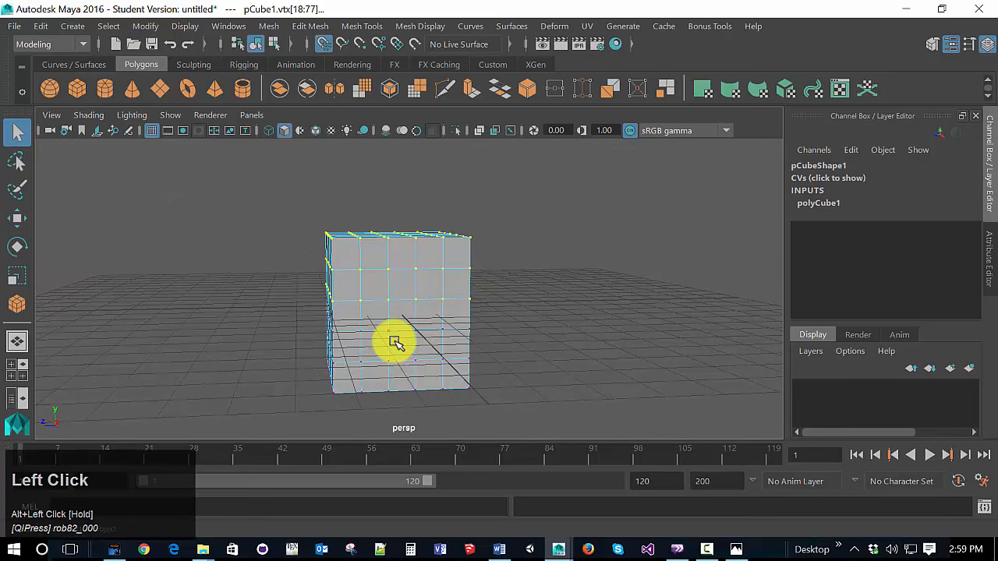
{"action": "key", "text": "w"}
{"action": "key", "text": "e"}
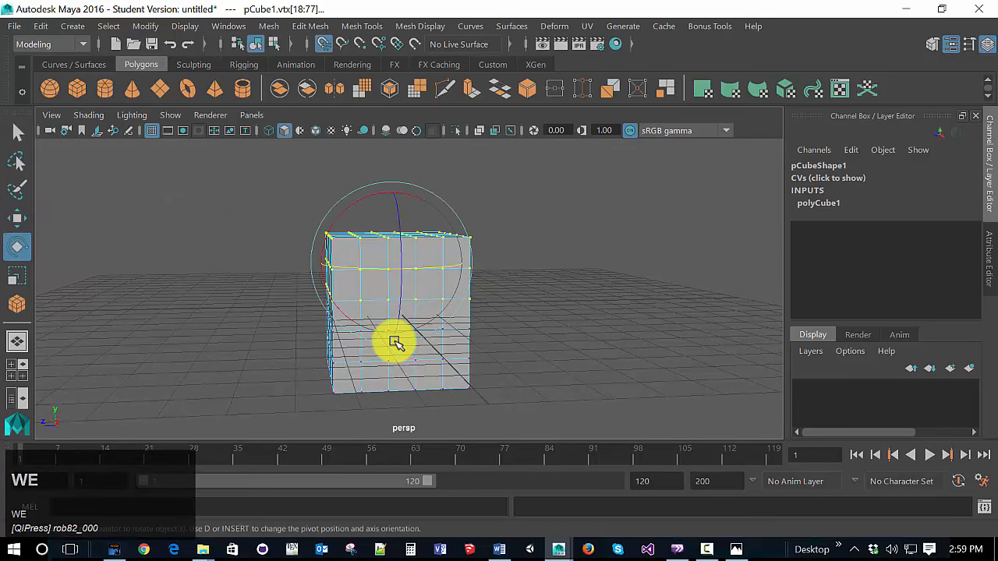
{"action": "key", "text": "r"}
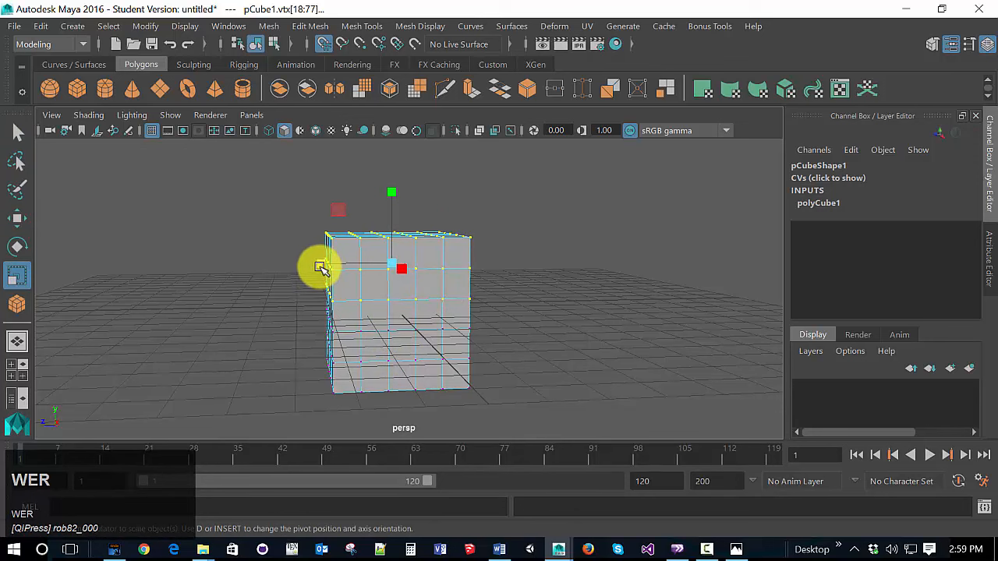
{"action": "left_click_drag", "start_coordinate": [390, 266], "coordinate": [373, 266]}
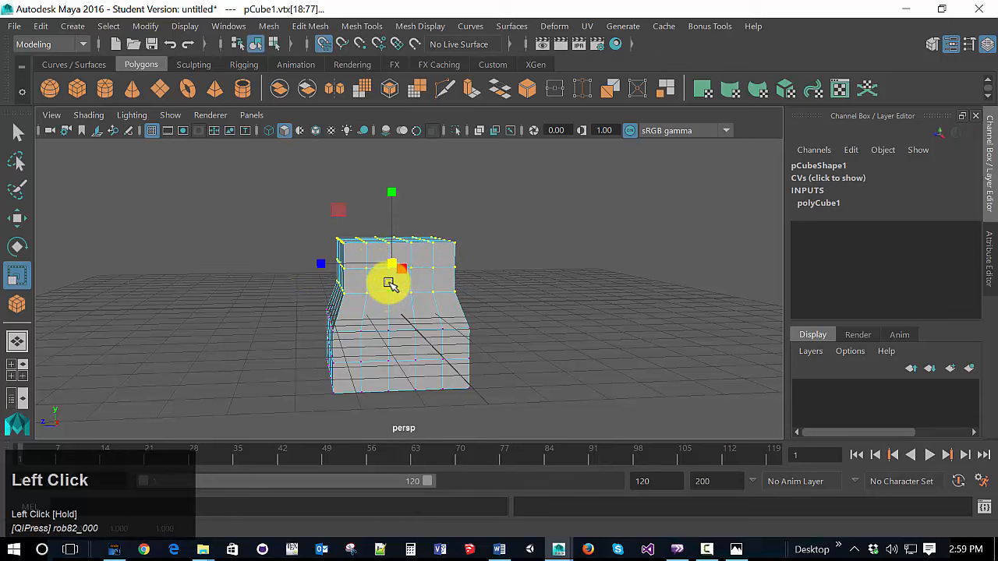
{"action": "mouse_move", "coordinate": [394, 196]}
{"action": "left_mouse_down"}
{"action": "mouse_move", "coordinate": [401, 322]}
{"action": "mouse_move", "coordinate": [386, 173]}
{"action": "mouse_move", "coordinate": [399, 383]}
{"action": "mouse_move", "coordinate": [388, 185]}
{"action": "mouse_move", "coordinate": [396, 323]}
{"action": "mouse_move", "coordinate": [395, 185]}
{"action": "mouse_move", "coordinate": [395, 194]}
{"action": "left_mouse_up"}
Step: Move the narrowed upper vertices down along Y to form a step above the cube's base
{"action": "mouse_move", "coordinate": [494, 363]}
{"action": "left_mouse_down", "text": "alt"}
{"action": "mouse_move", "coordinate": [444, 369]}
{"action": "mouse_move", "coordinate": [494, 361]}
{"action": "left_mouse_up", "text": "alt"}
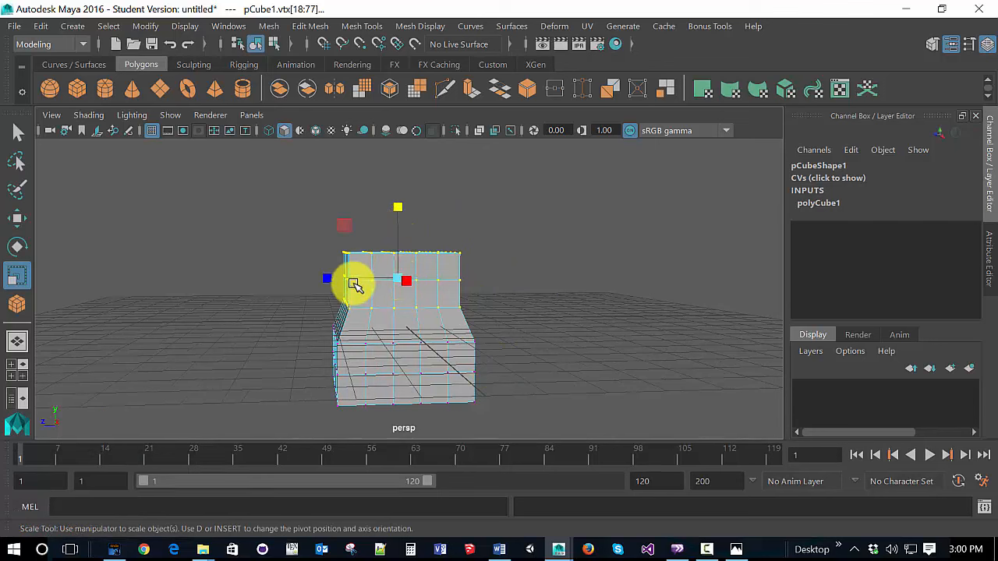
{"action": "key", "text": "w"}
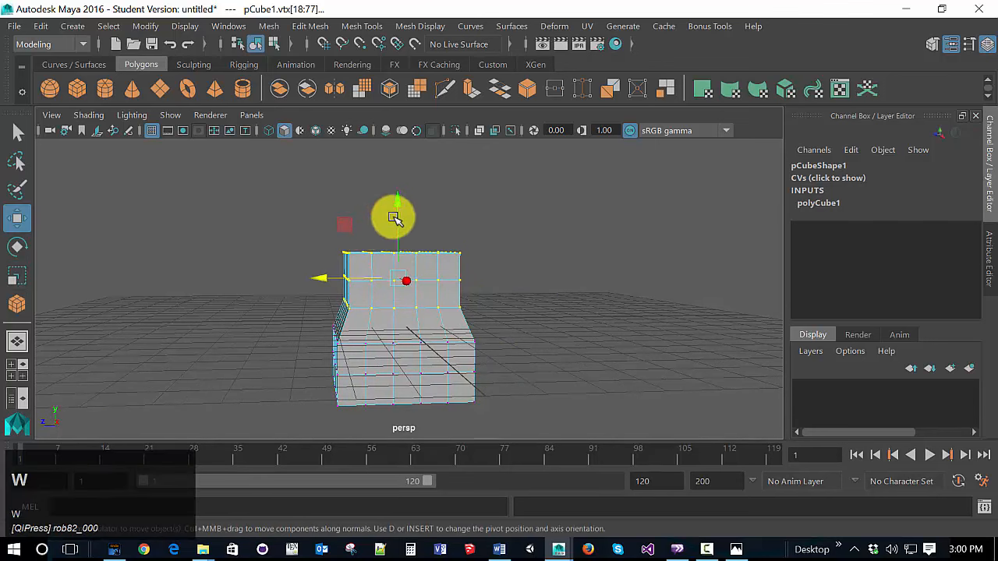
{"action": "left_click_drag", "start_coordinate": [398, 207], "coordinate": [396, 237]}
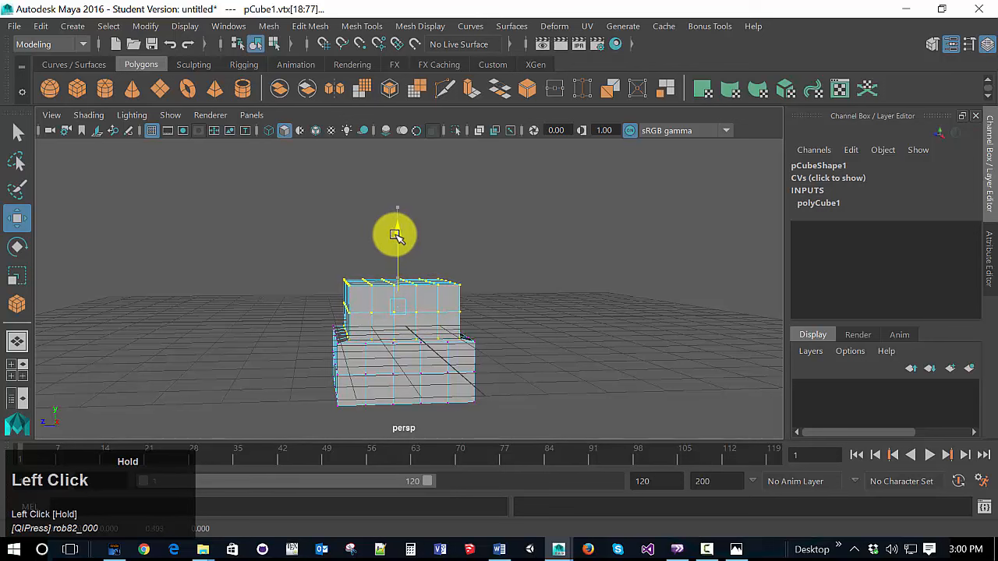
Step: Marquee-select the top vertices and lower them into the block, then select the remaining raised rim vertices and lower them along Y
{"action": "left_click", "coordinate": [301, 234]}
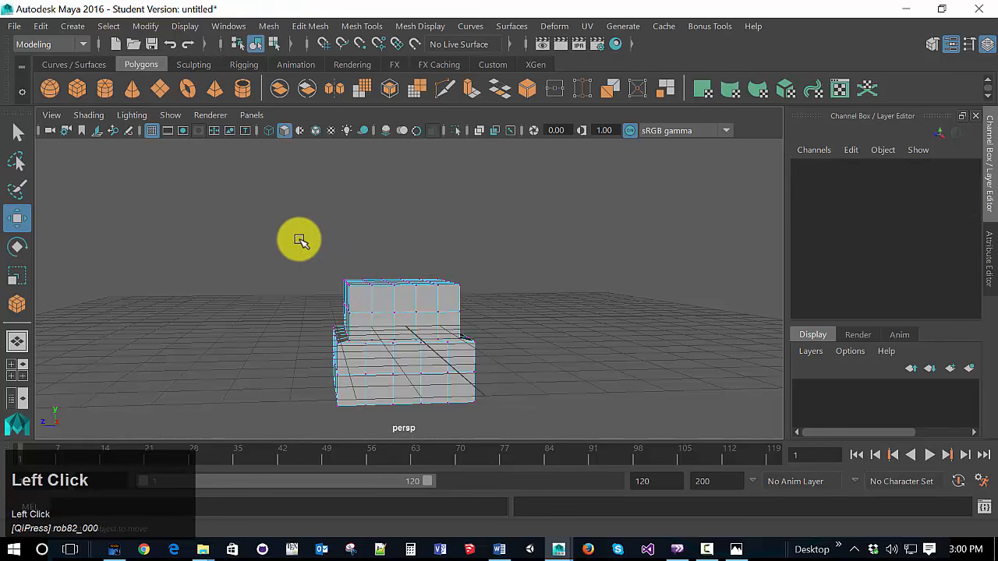
{"action": "left_click_drag", "start_coordinate": [301, 240], "coordinate": [471, 297]}
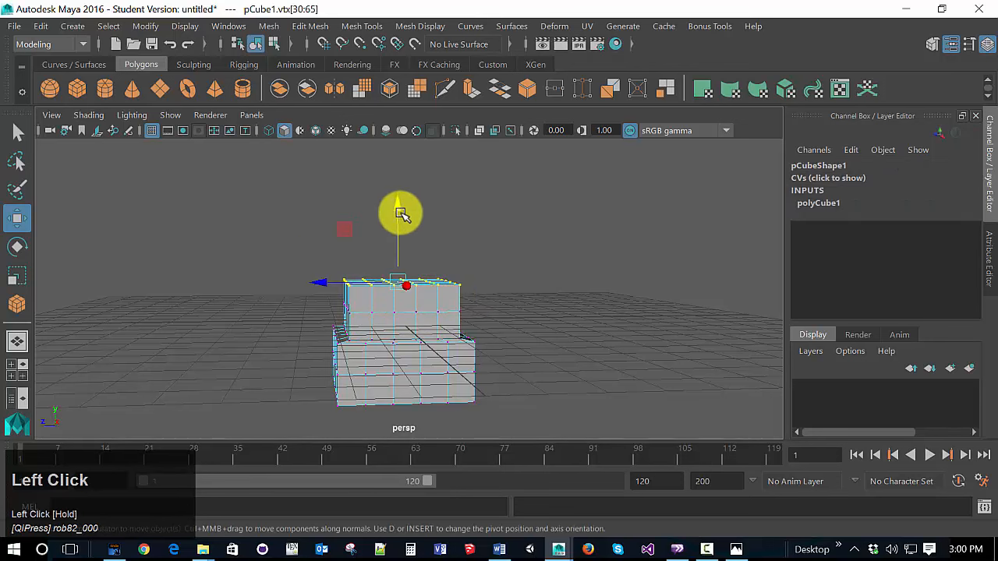
{"action": "left_click_drag", "start_coordinate": [400, 214], "coordinate": [461, 323]}
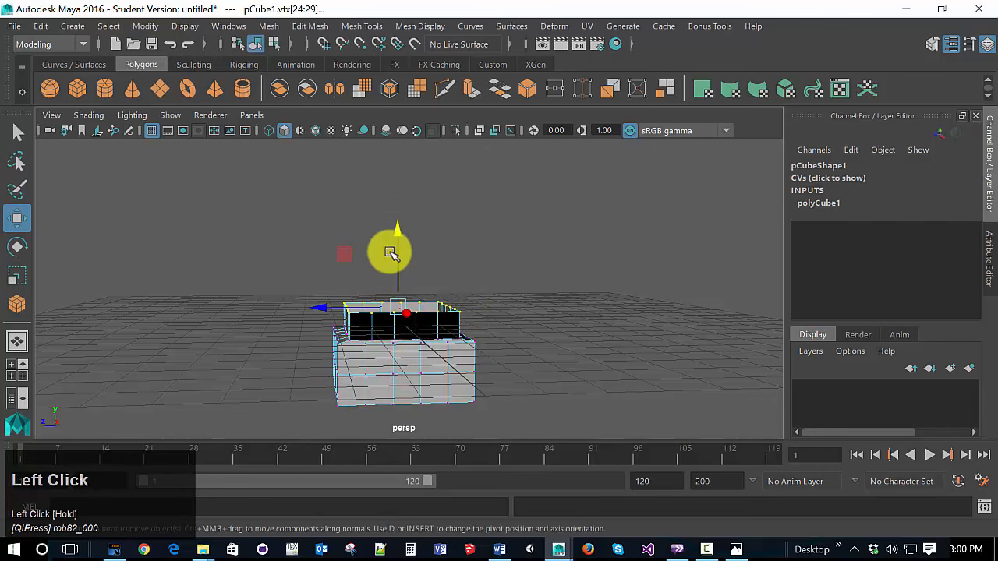
{"action": "left_click_drag", "start_coordinate": [399, 228], "coordinate": [406, 304]}
Step: Inspect the hollowed box from above and raise the selected inner ring of vertices slightly along Y
{"action": "mouse_move", "coordinate": [457, 346]}
{"action": "left_mouse_down", "text": "alt"}
{"action": "mouse_move", "coordinate": [450, 372]}
{"action": "mouse_move", "coordinate": [442, 368]}
{"action": "mouse_move", "coordinate": [466, 342]}
{"action": "left_mouse_up", "text": "alt"}
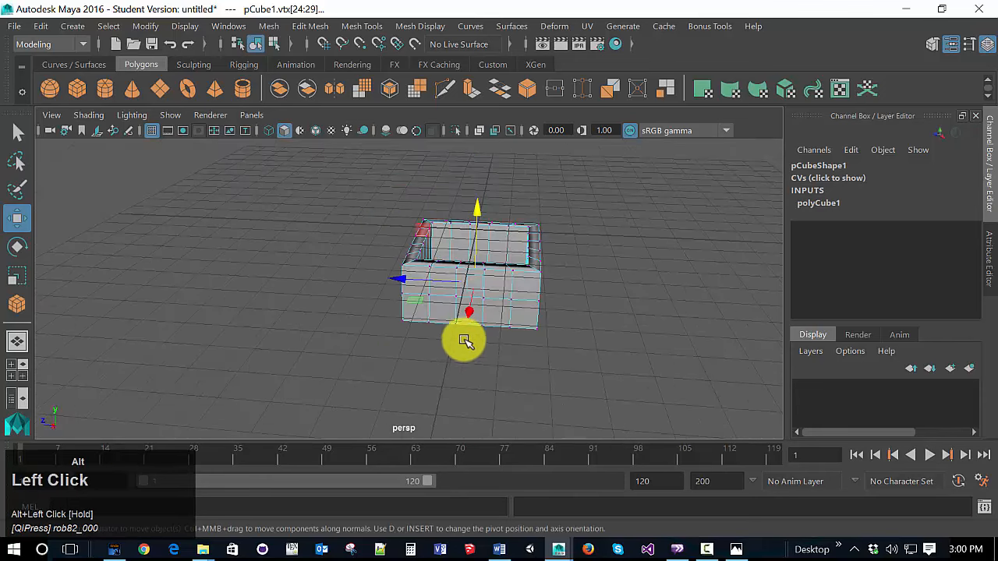
{"action": "middle_click_drag", "start_coordinate": [465, 342], "coordinate": [494, 350], "text": "alt"}
{"action": "left_click_drag", "start_coordinate": [494, 350], "coordinate": [492, 327], "text": "alt"}
{"action": "middle_click_drag", "start_coordinate": [492, 328], "coordinate": [452, 373], "text": "alt"}
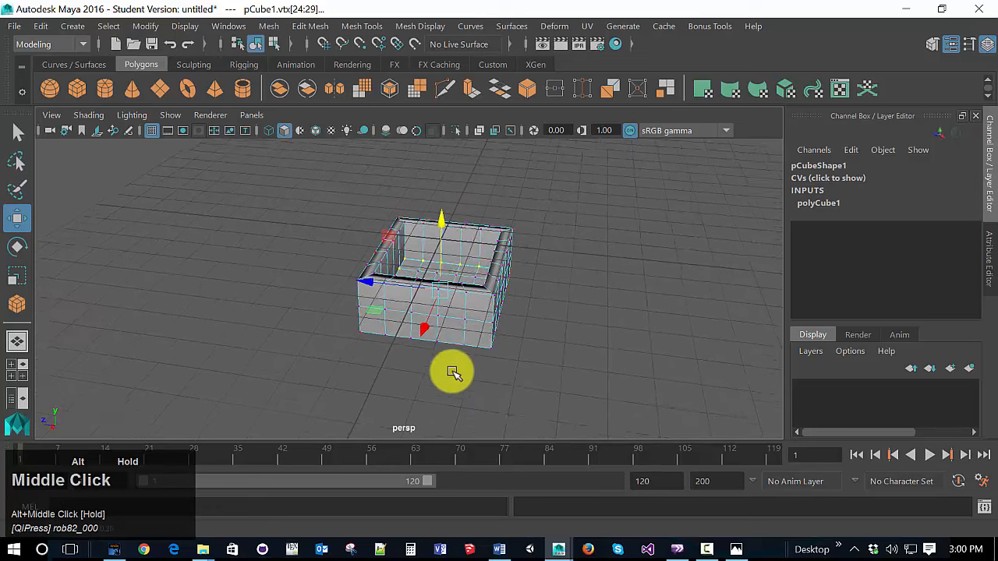
{"action": "left_click_drag", "start_coordinate": [464, 335], "coordinate": [461, 241], "text": "alt"}
{"action": "left_click_drag", "start_coordinate": [495, 196], "coordinate": [496, 184]}
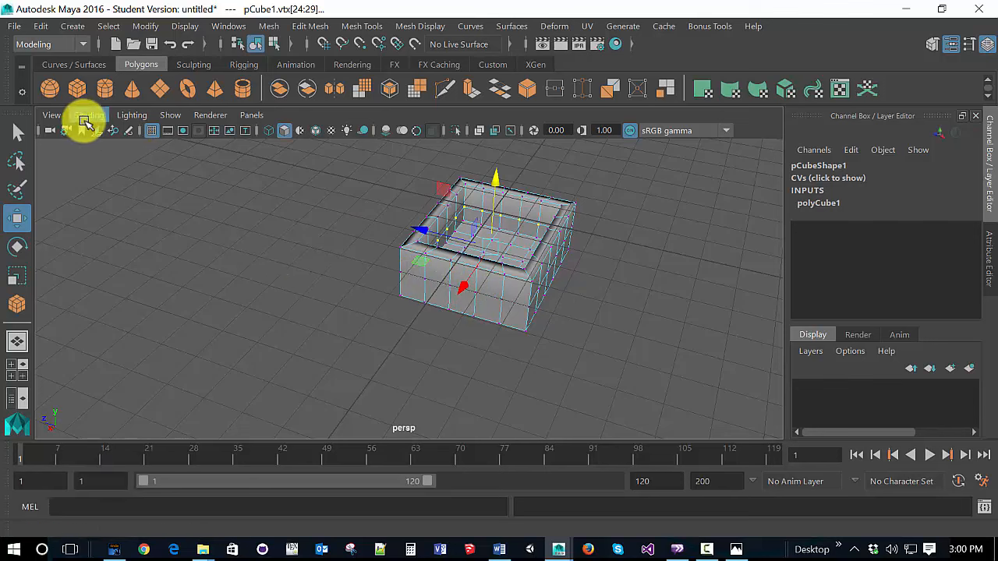
Step: Turn on X-Ray shading in the perspective view to see the hollow box's inner edges and vertices
{"action": "left_click", "coordinate": [87, 117]}
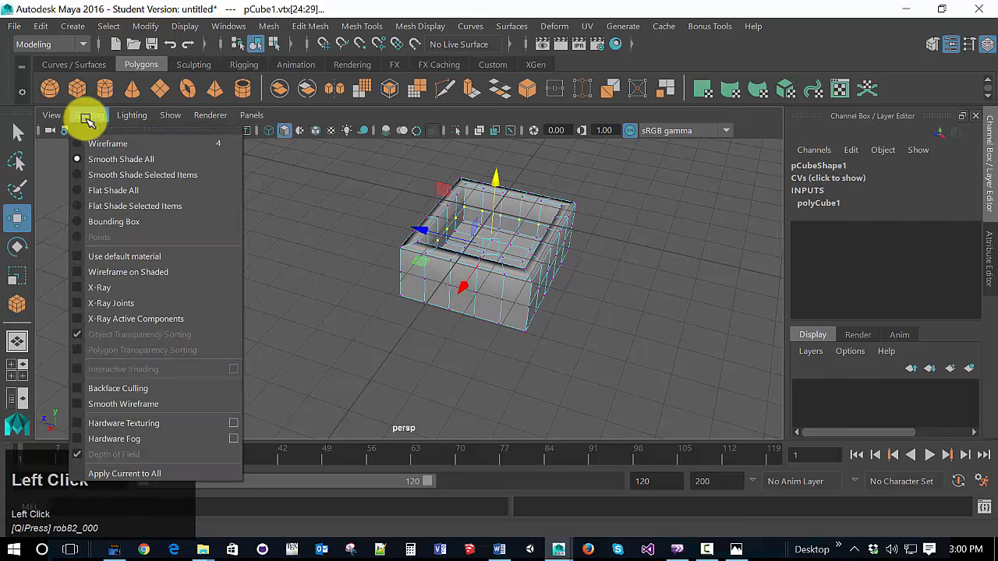
{"action": "left_click", "coordinate": [82, 287]}
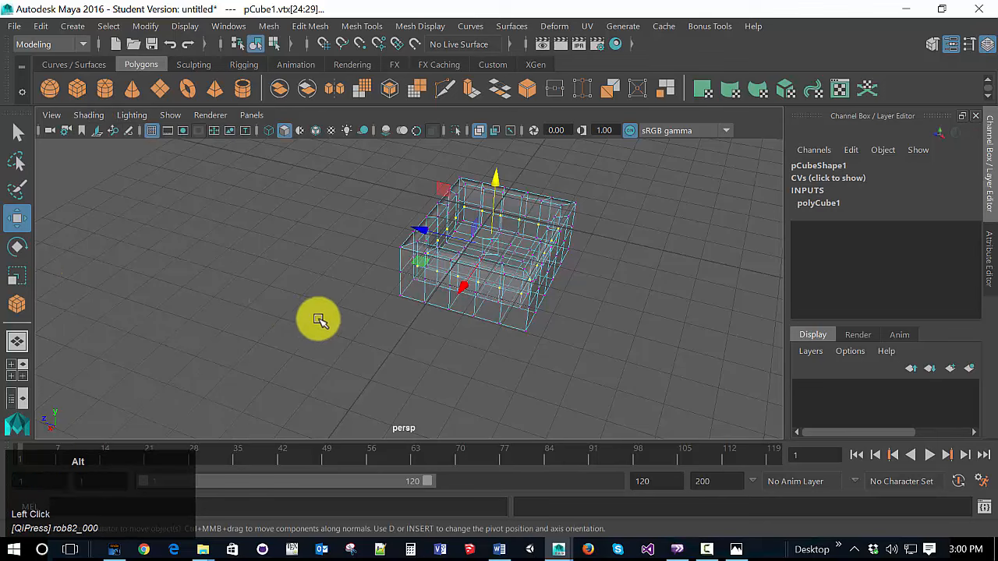
{"action": "mouse_move", "coordinate": [319, 318]}
{"action": "left_mouse_down", "text": "alt"}
{"action": "mouse_move", "coordinate": [296, 319]}
{"action": "mouse_move", "coordinate": [330, 307]}
{"action": "left_mouse_up", "text": "alt"}
{"action": "middle_click_drag", "start_coordinate": [330, 308], "coordinate": [452, 319], "text": "alt"}
{"action": "scroll", "coordinate": [451, 295], "scroll_direction": "up", "scroll_amount": 2}
{"action": "scroll", "coordinate": [452, 295], "scroll_direction": "up", "scroll_amount": 5}
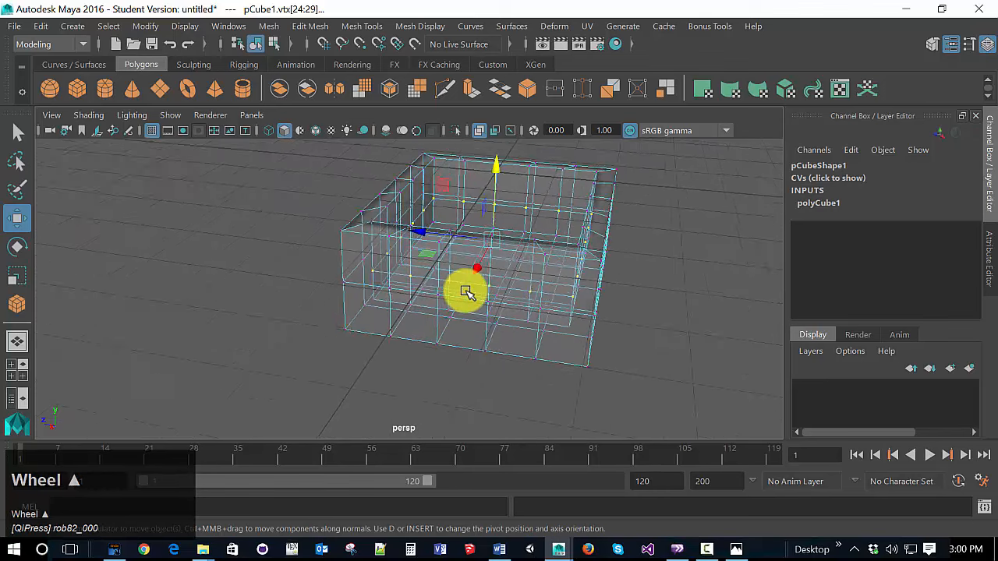
{"action": "left_click_drag", "start_coordinate": [473, 314], "coordinate": [478, 305], "text": "alt"}
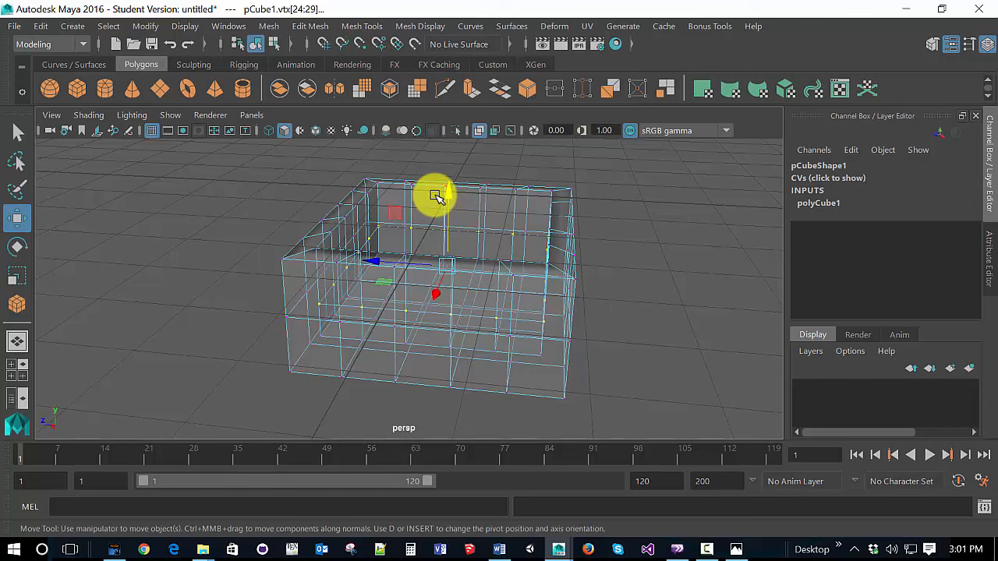
Step: Try to delete the selected inner ring of vertices
{"action": "key", "text": "v"}
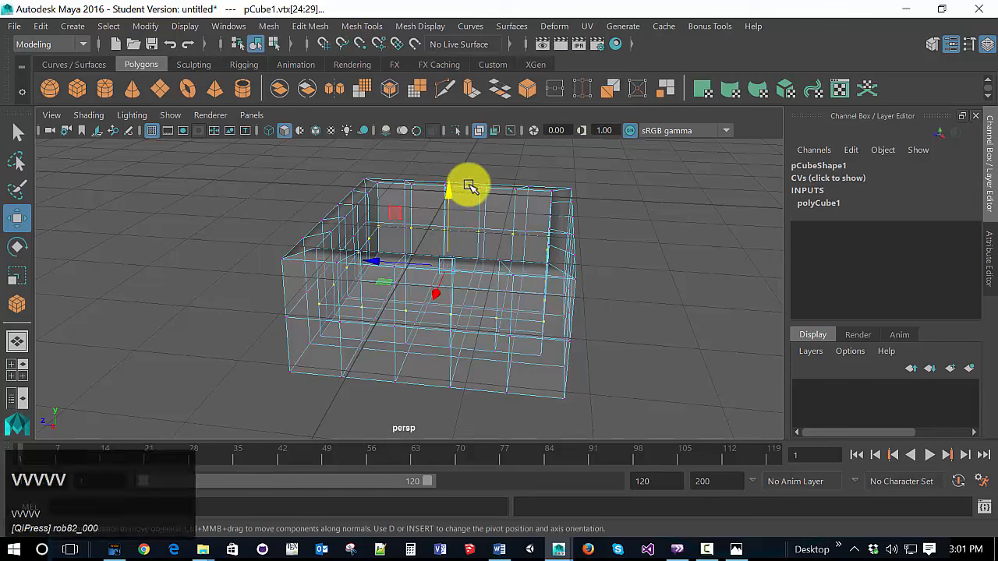
{"action": "key", "text": "BackSpace"}
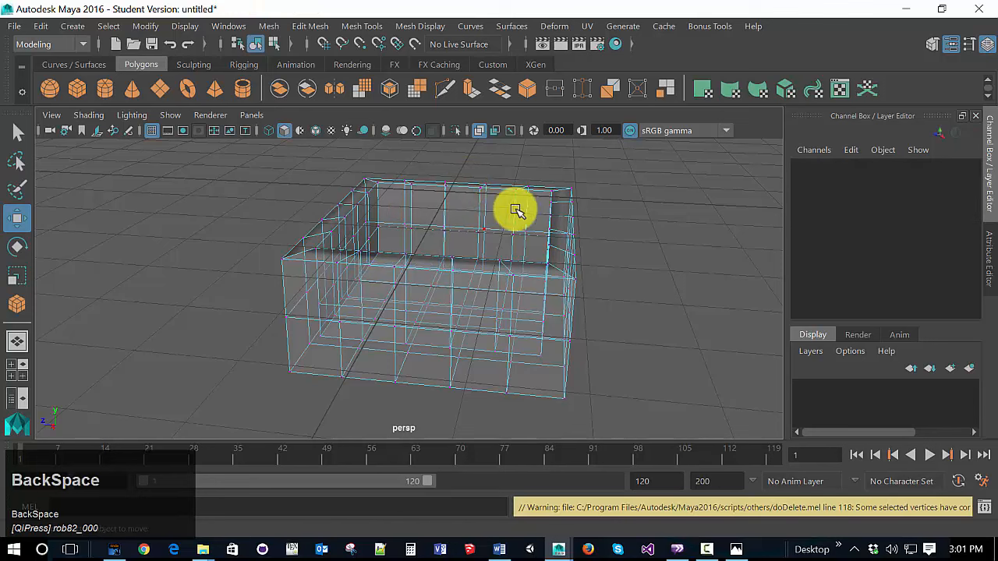
Step: Try the temporary point, grid and curve snap modes without moving any component
{"action": "key", "text": "v"}
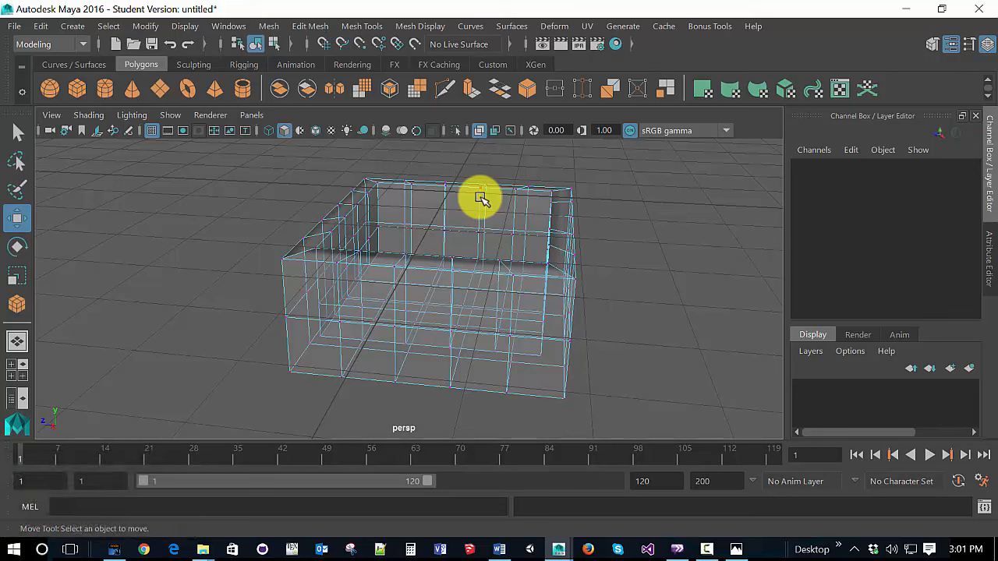
{"action": "key", "text": "x"}
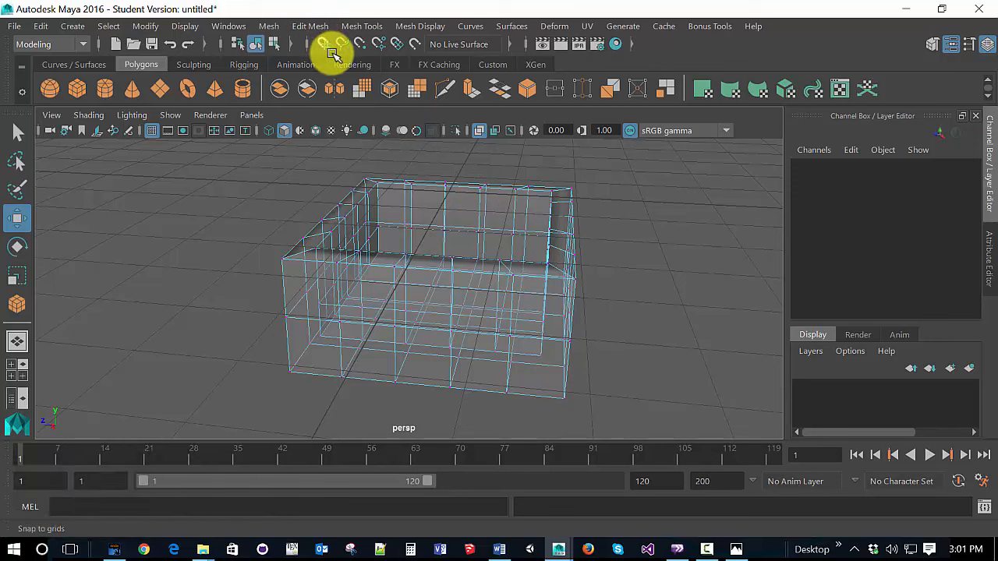
{"action": "key", "text": "c"}
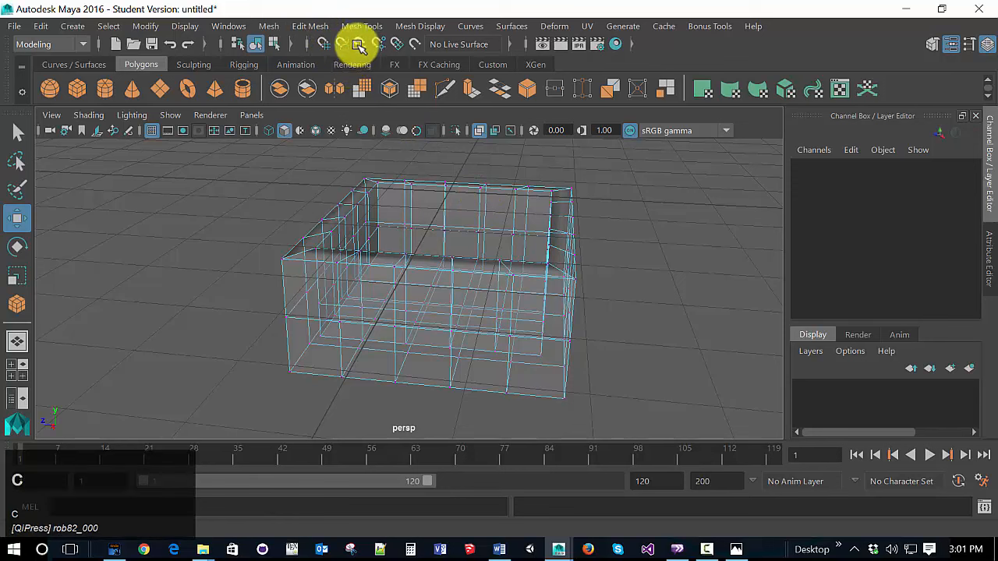
{"action": "key", "text": "v"}
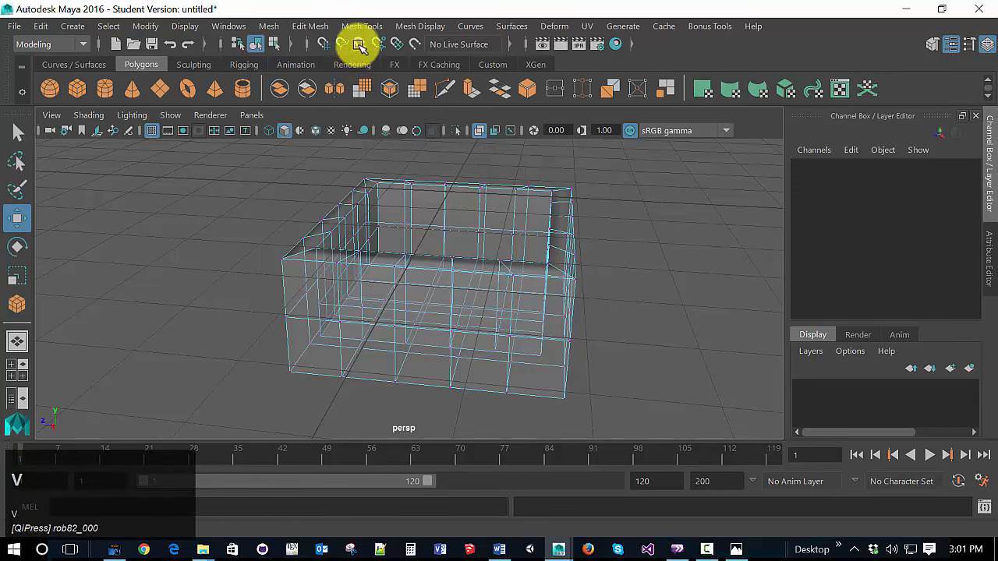
Step: Toggle Soft Select mode on and off, and undo the last soft-selection actions
{"action": "key", "text": "b"}
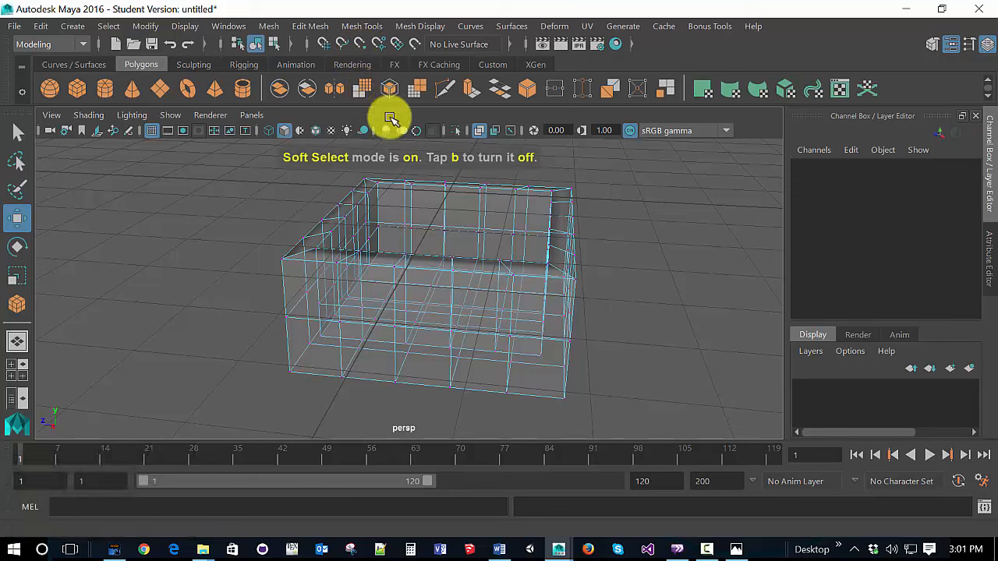
{"action": "key", "text": "b"}
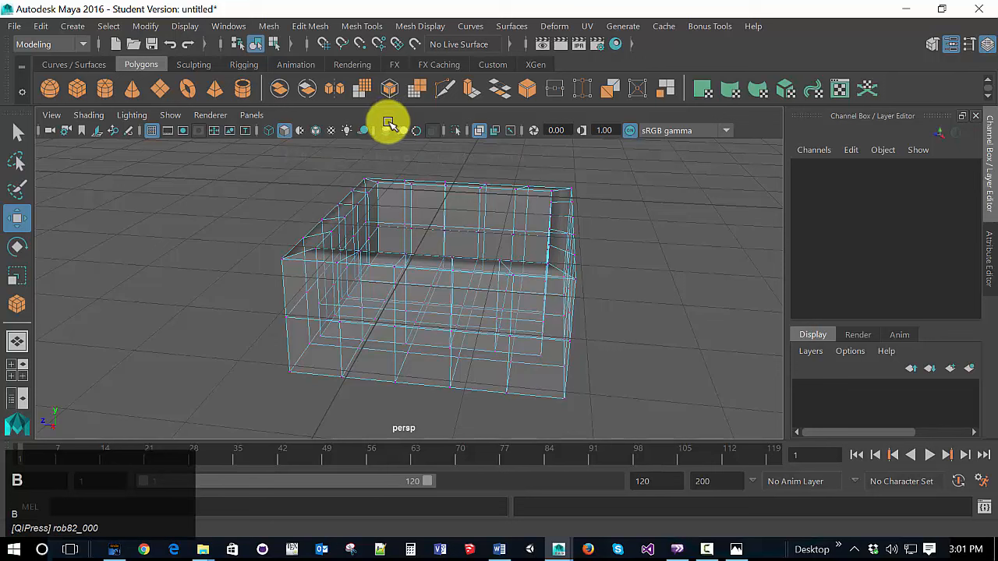
{"action": "key", "text": "b"}
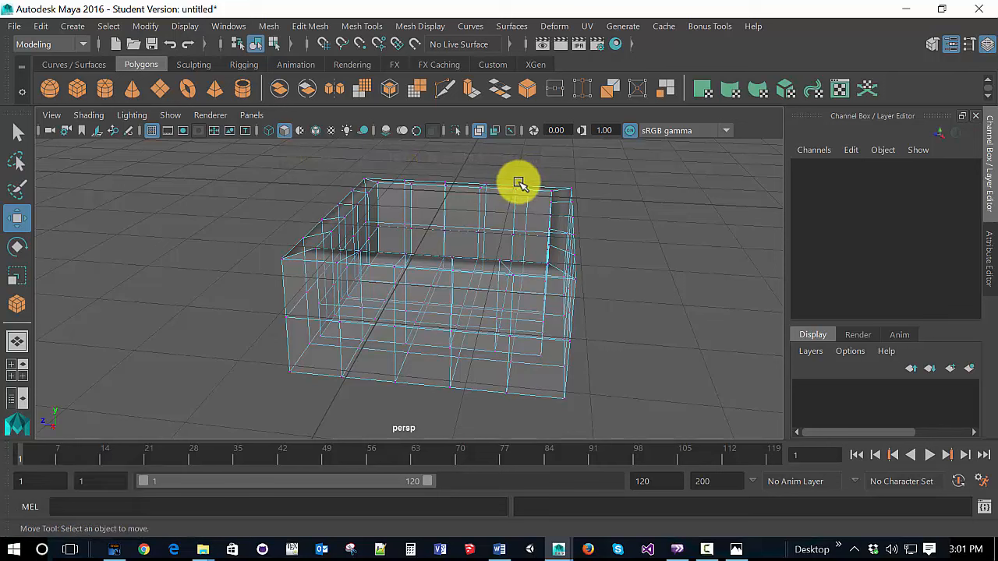
{"action": "key", "text": "b"}
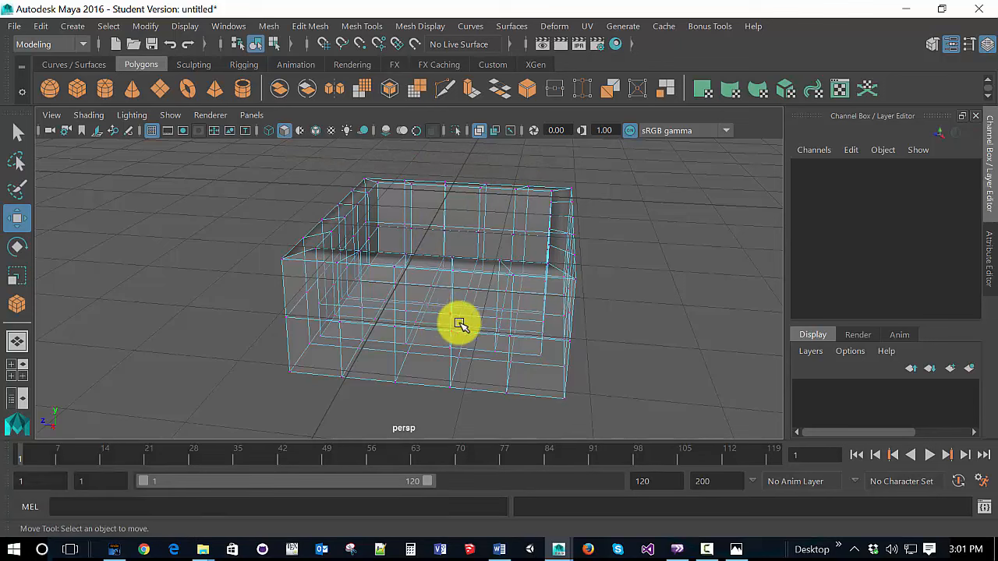
{"action": "middle_click_drag", "start_coordinate": [460, 325], "coordinate": [478, 338], "text": "alt"}
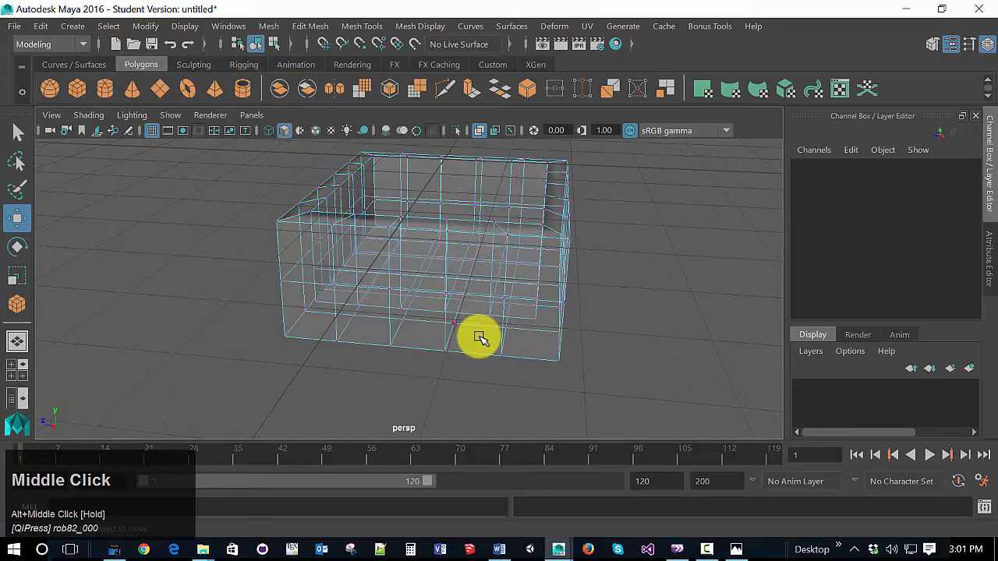
{"action": "key", "text": "ctrl+z"}
{"action": "key", "text": "ctrl+z"}
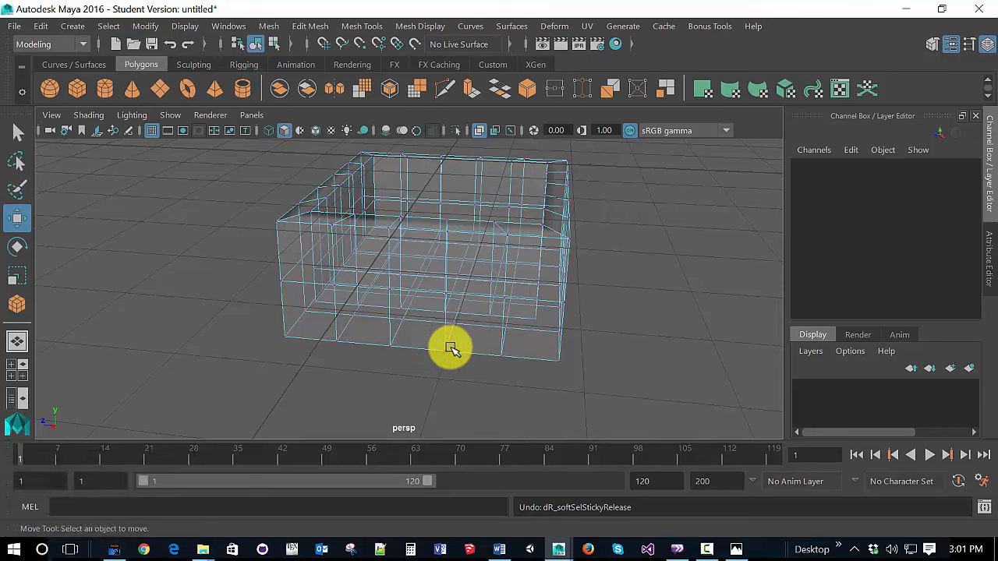
{"action": "key", "text": "b"}
{"action": "key", "text": "b"}
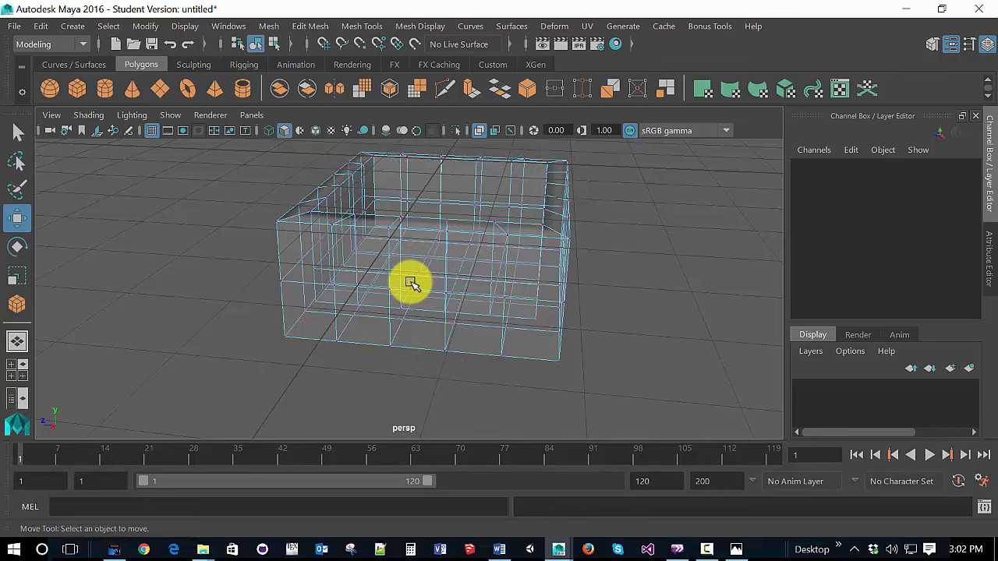
{"action": "key", "text": "x"}
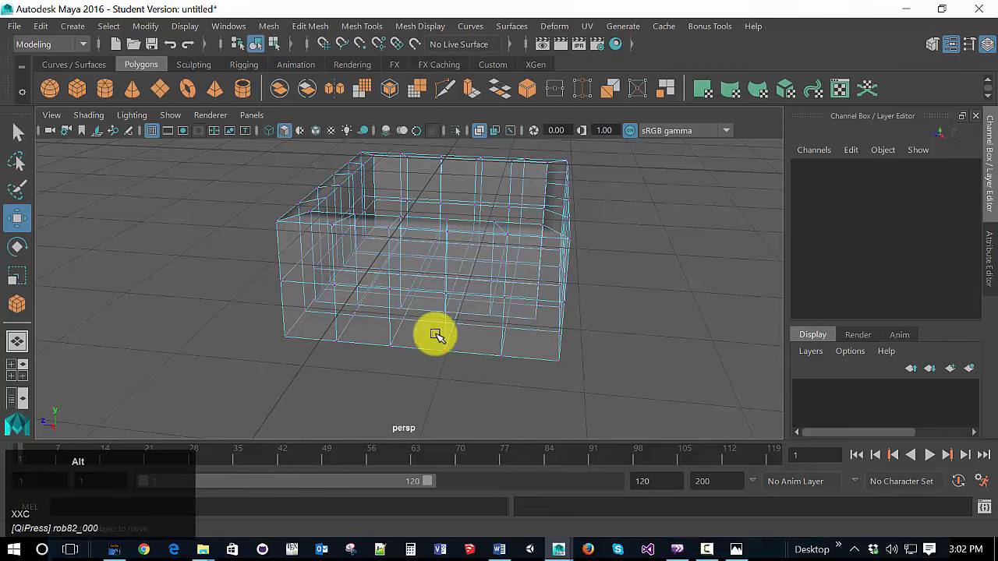
{"action": "middle_click_drag", "start_coordinate": [436, 335], "coordinate": [459, 329], "text": "alt"}
{"action": "mouse_move", "coordinate": [459, 330]}
{"action": "left_mouse_down", "text": "alt"}
{"action": "mouse_move", "coordinate": [448, 305]}
{"action": "mouse_move", "coordinate": [454, 330]}
{"action": "left_mouse_up", "text": "alt"}
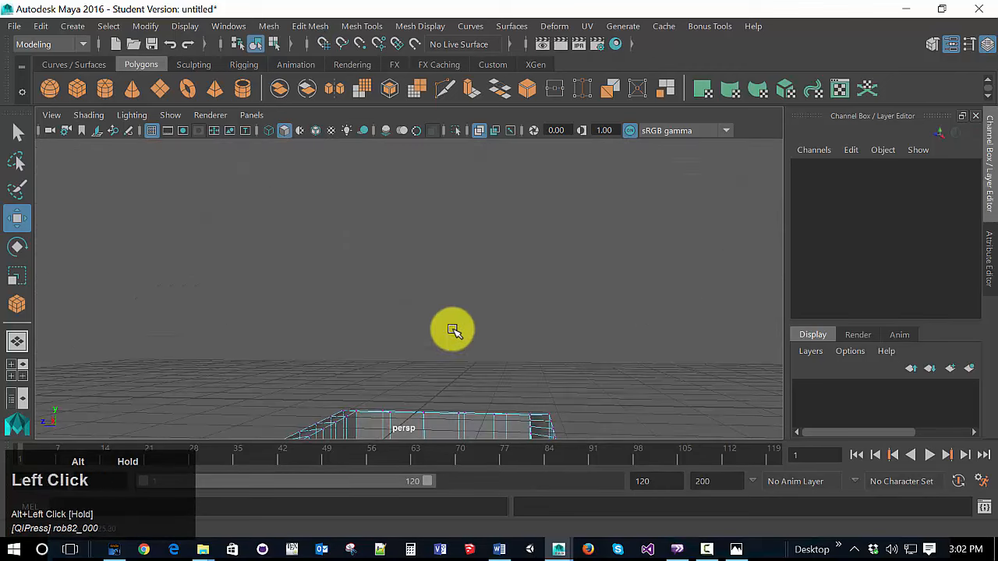
{"action": "middle_click_drag", "start_coordinate": [454, 330], "coordinate": [435, 295], "text": "alt"}
{"action": "key", "text": "ctrl+z"}
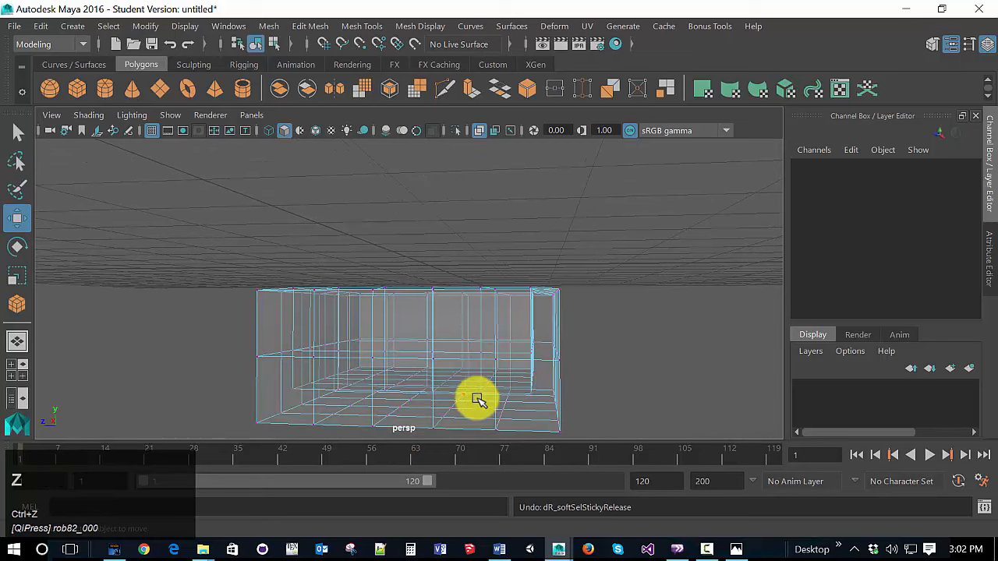
{"action": "middle_click_drag", "start_coordinate": [482, 396], "coordinate": [461, 349], "text": "alt"}
{"action": "mouse_move", "coordinate": [504, 364]}
{"action": "left_mouse_down", "text": "alt"}
{"action": "mouse_move", "coordinate": [494, 356]}
{"action": "mouse_move", "coordinate": [485, 369]}
{"action": "left_mouse_up", "text": "alt"}
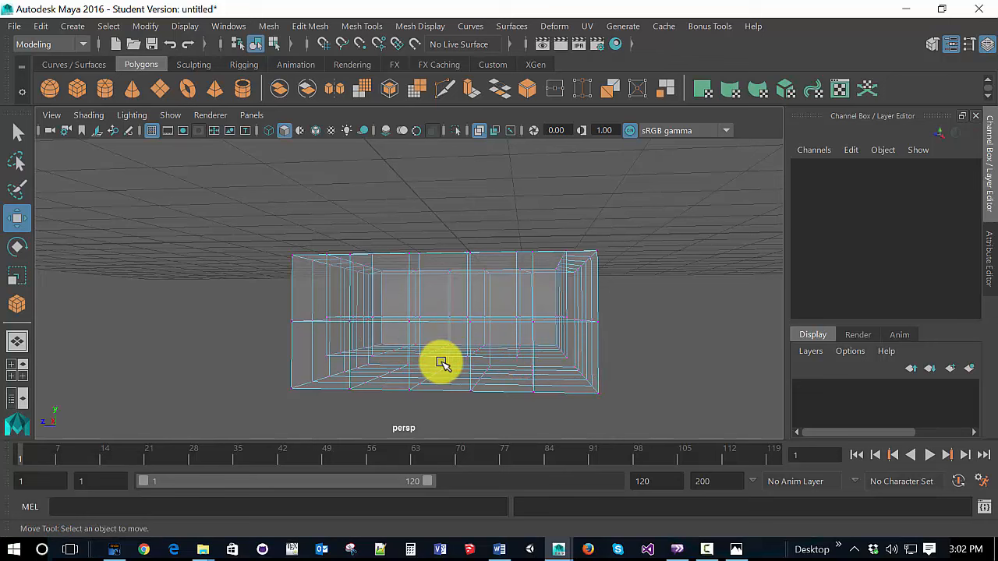
Step: Turn on X-Ray shading in the front view and marquee-select the inner wall's middle row of vertices
{"action": "key", "text": "space"}
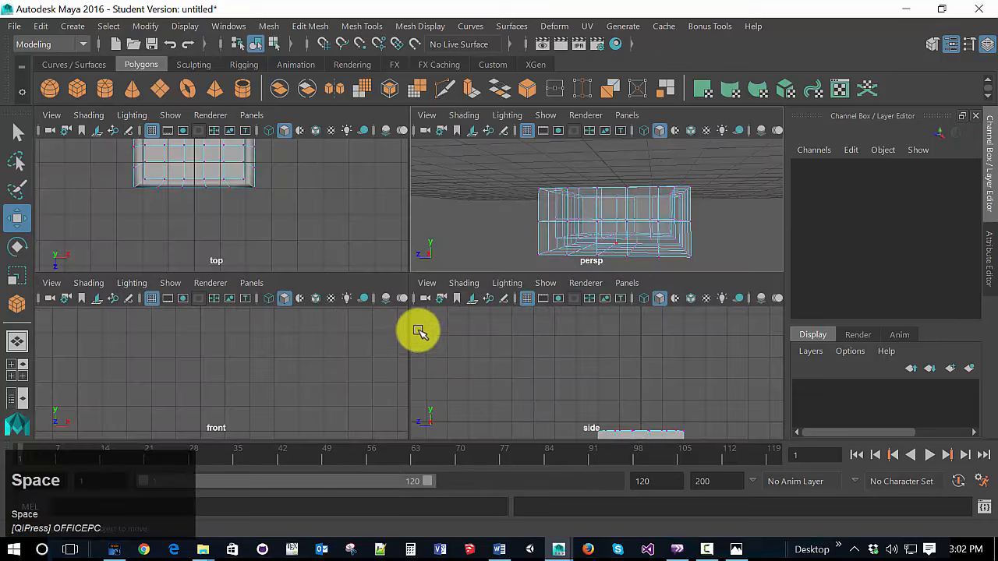
{"action": "key", "text": "space"}
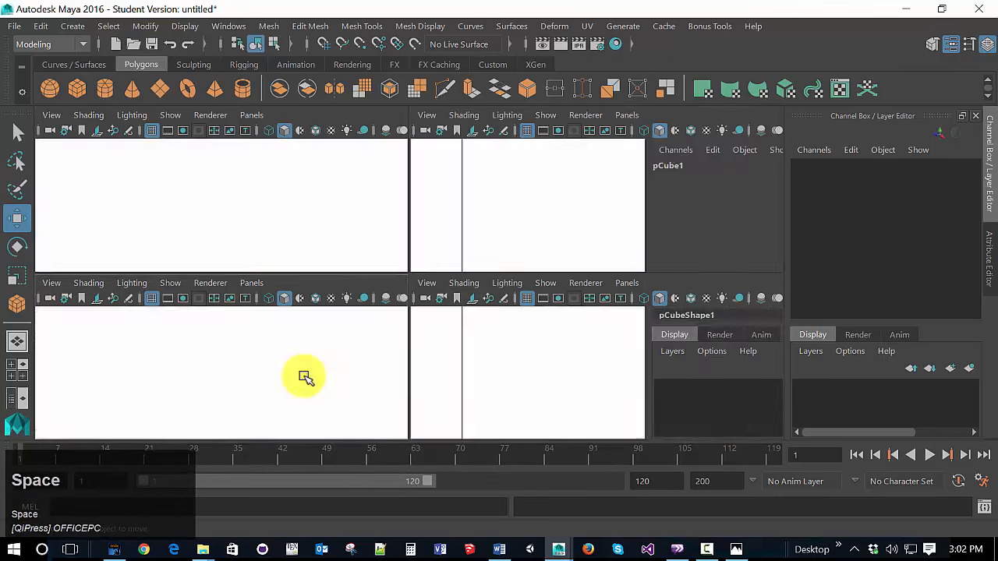
{"action": "scroll", "coordinate": [360, 364], "scroll_direction": "down", "scroll_amount": 2}
{"action": "middle_click_drag", "start_coordinate": [354, 387], "coordinate": [352, 272], "text": "alt"}
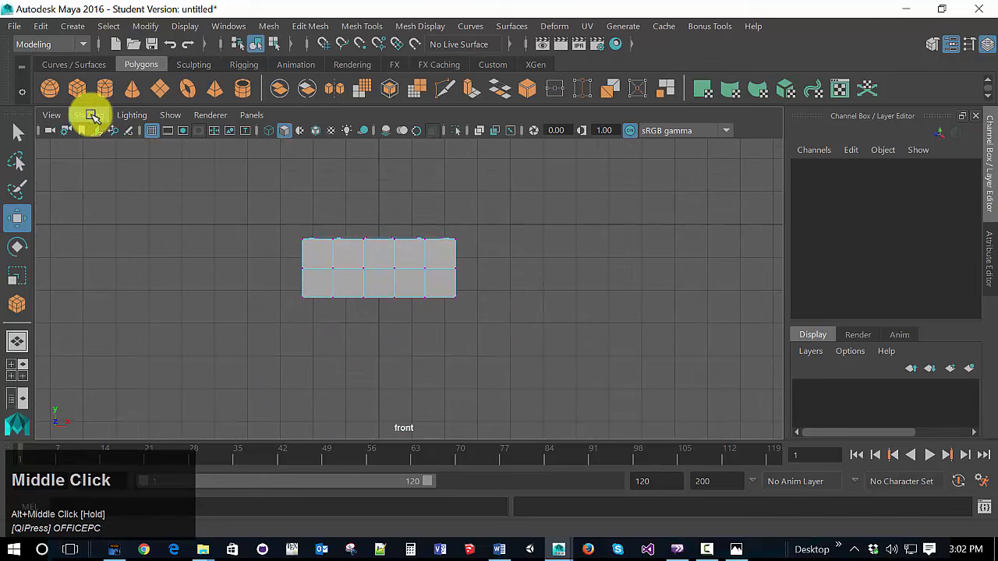
{"action": "left_click", "coordinate": [90, 117]}
{"action": "left_click", "coordinate": [98, 270]}
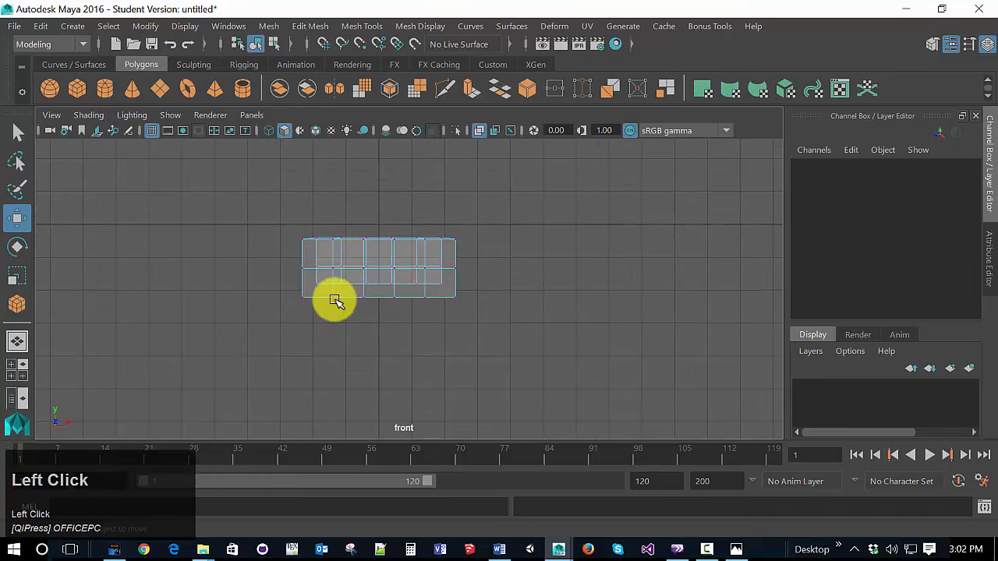
{"action": "left_click_drag", "start_coordinate": [308, 257], "coordinate": [468, 268]}
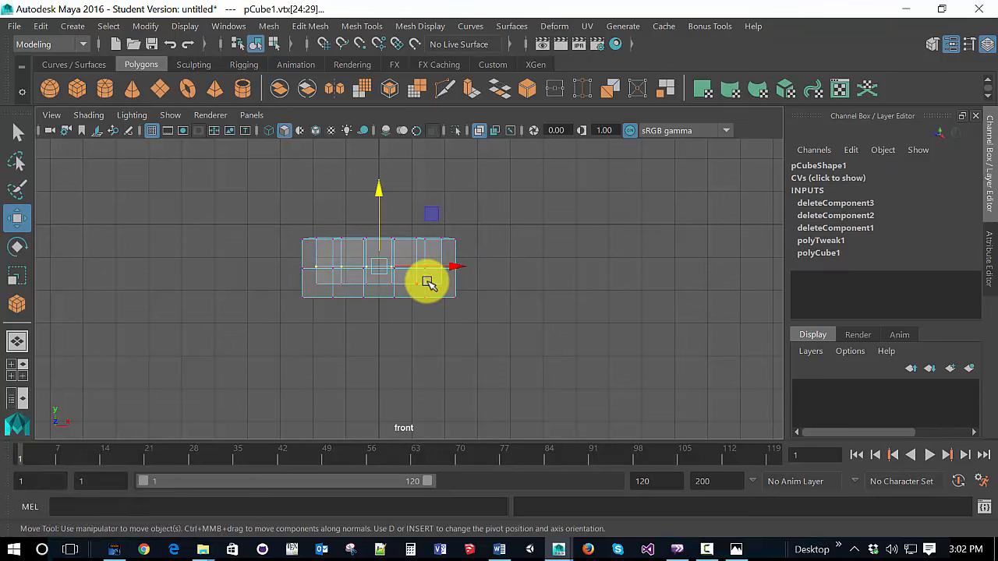
Step: Point-snap the selected inner ring of vertices along Y to the height of the outer wall's middle row
{"action": "key", "text": "space"}
{"action": "key", "text": "space"}
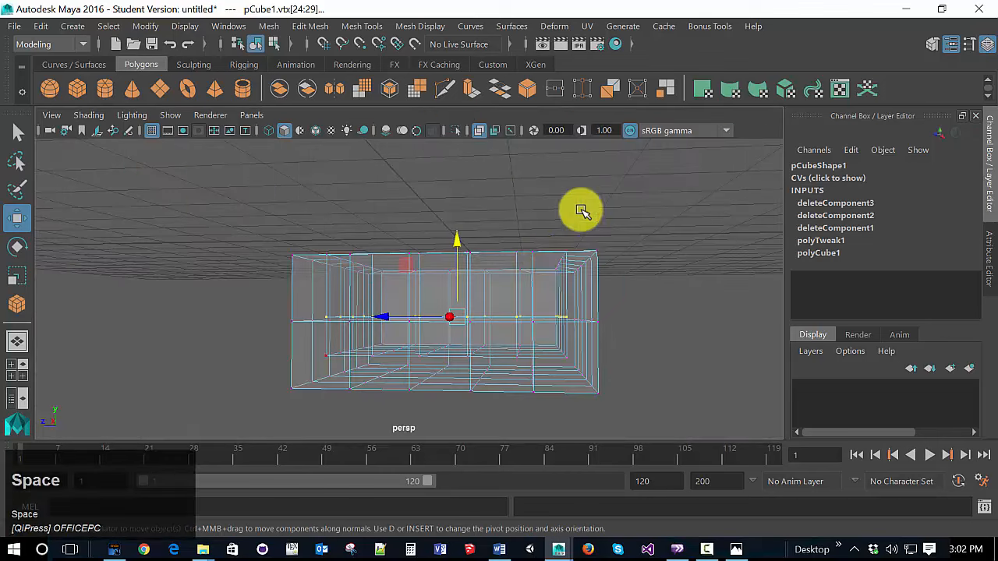
{"action": "left_click_drag", "start_coordinate": [624, 287], "coordinate": [613, 305], "text": "alt"}
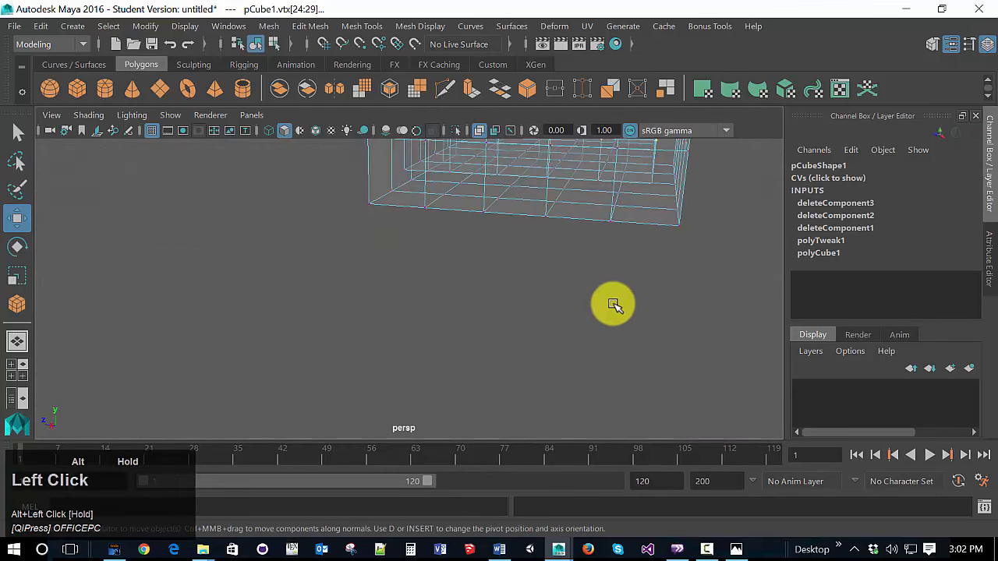
{"action": "middle_click_drag", "start_coordinate": [613, 305], "coordinate": [470, 331], "text": "alt"}
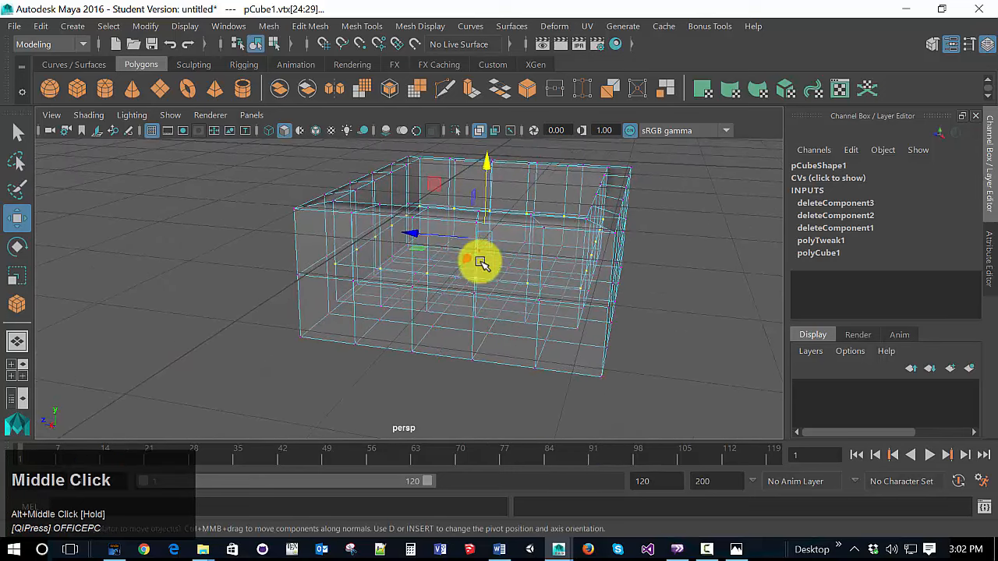
{"action": "left_click", "coordinate": [486, 164]}
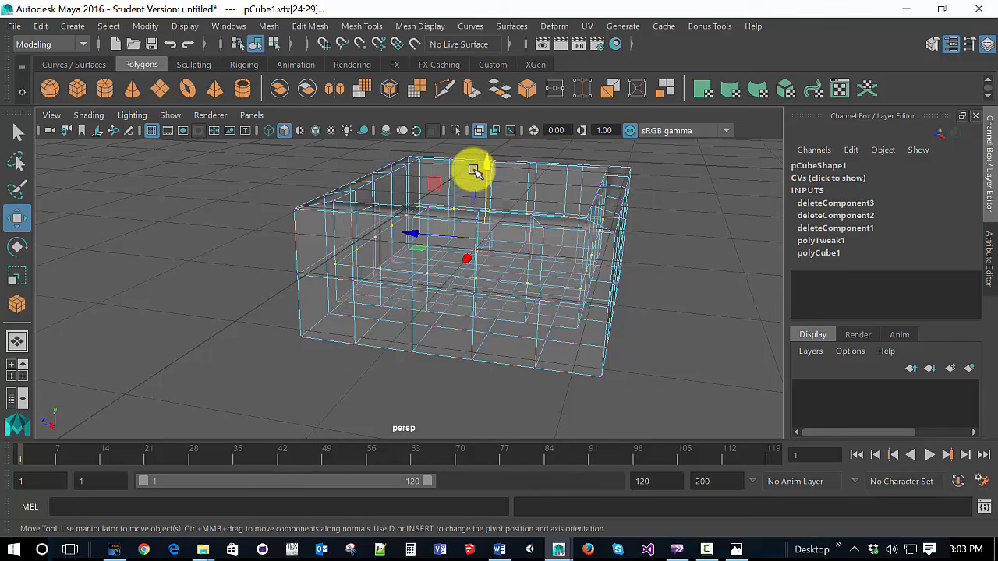
{"action": "key", "text": "v"}
{"action": "left_click_drag", "start_coordinate": [483, 163], "coordinate": [345, 278]}
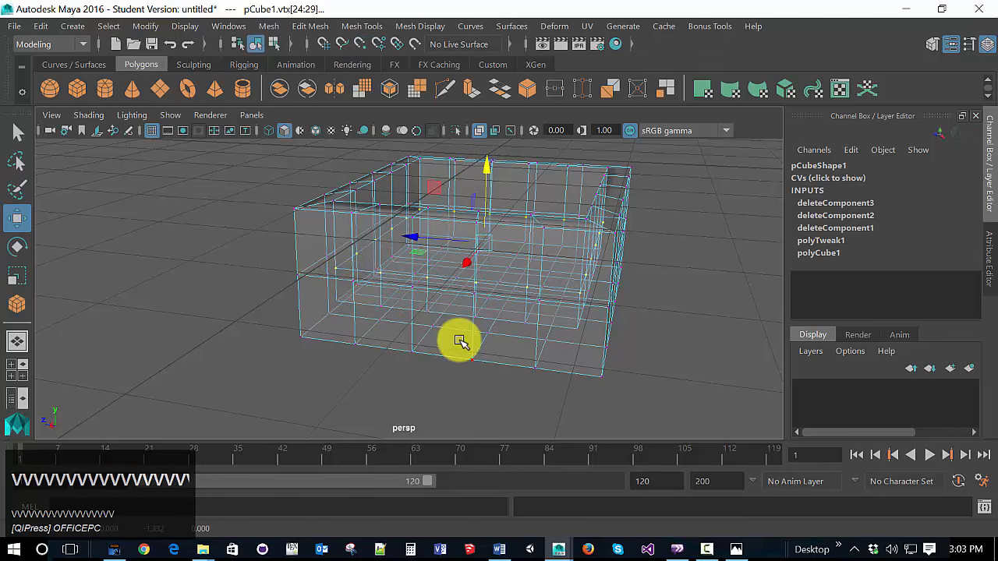
Step: Marquee-select the inner floor vertices in the front view and raise them slightly along Y
{"action": "mouse_move", "coordinate": [488, 382]}
{"action": "left_mouse_down", "text": "alt"}
{"action": "mouse_move", "coordinate": [499, 372]}
{"action": "mouse_move", "coordinate": [494, 379]}
{"action": "left_mouse_up", "text": "alt"}
{"action": "key", "text": "space"}
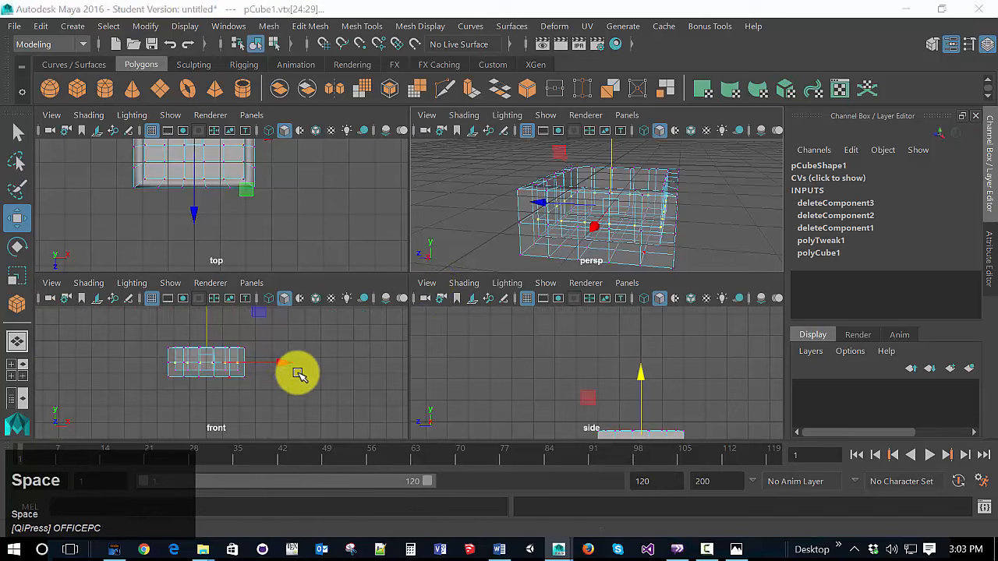
{"action": "key", "text": "space"}
{"action": "scroll", "coordinate": [407, 307], "scroll_direction": "up", "scroll_amount": 4}
{"action": "scroll", "coordinate": [408, 307], "scroll_direction": "up", "scroll_amount": 2}
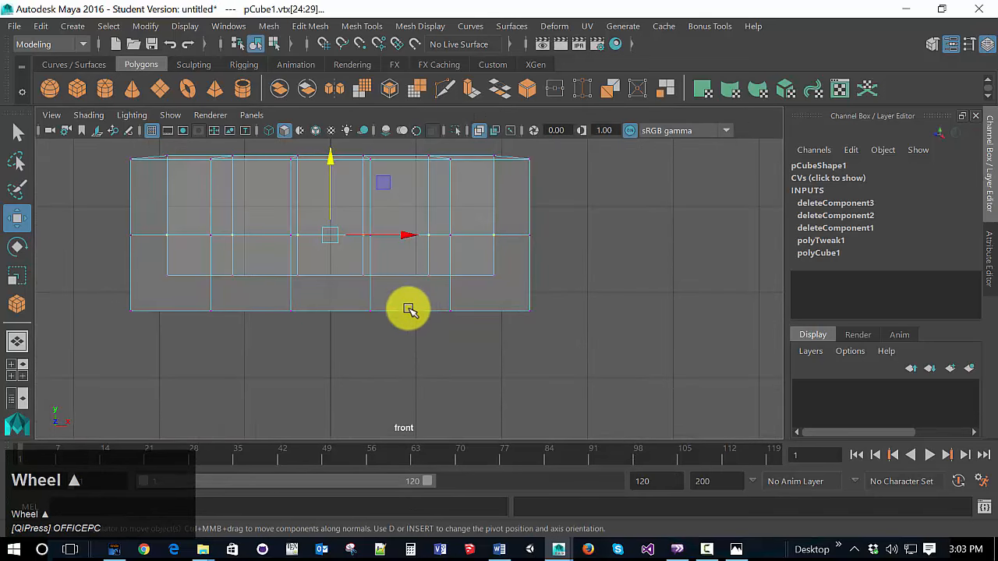
{"action": "left_click_drag", "start_coordinate": [152, 263], "coordinate": [540, 284]}
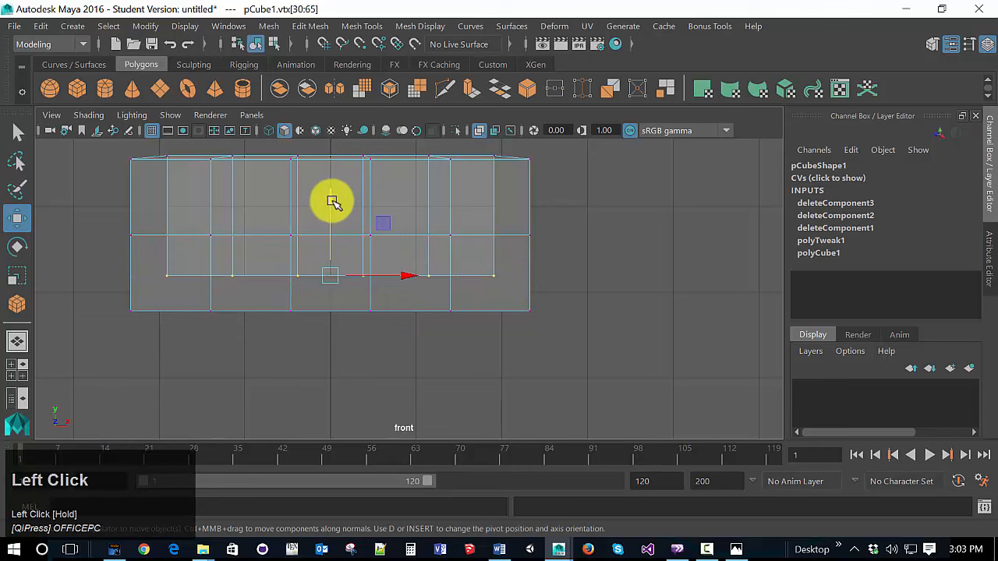
{"action": "mouse_move", "coordinate": [333, 202]}
{"action": "left_mouse_down"}
{"action": "mouse_move", "coordinate": [334, 213]}
{"action": "mouse_move", "coordinate": [333, 197]}
{"action": "left_mouse_up"}
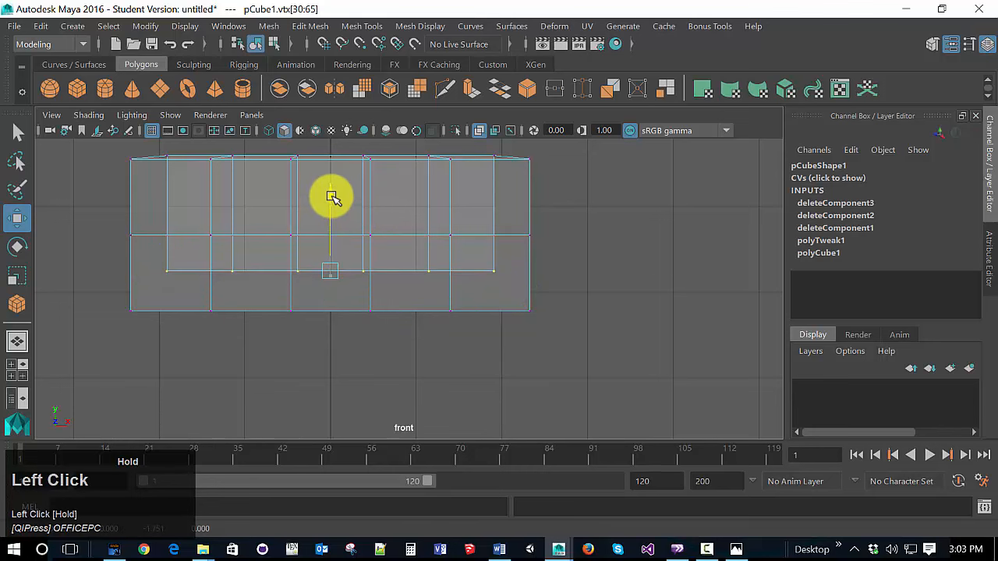
Step: Marquee-select the inner wall's top row of vertices in the front view and point-snap it along Y to the outer rim's height
{"action": "scroll", "coordinate": [351, 199], "scroll_direction": "down", "scroll_amount": 3}
{"action": "scroll", "coordinate": [356, 198], "scroll_direction": "up", "scroll_amount": 3}
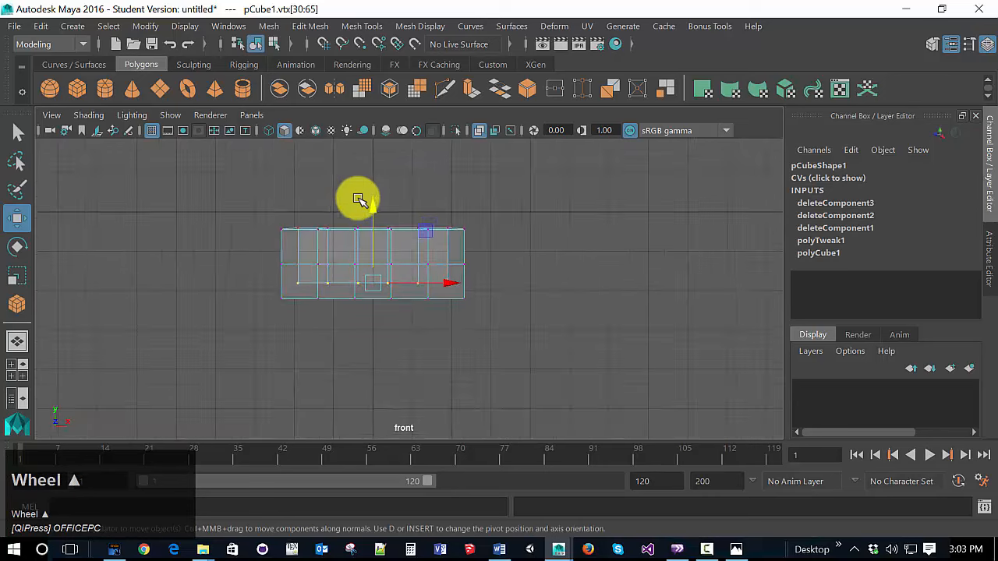
{"action": "left_click_drag", "start_coordinate": [230, 180], "coordinate": [466, 183]}
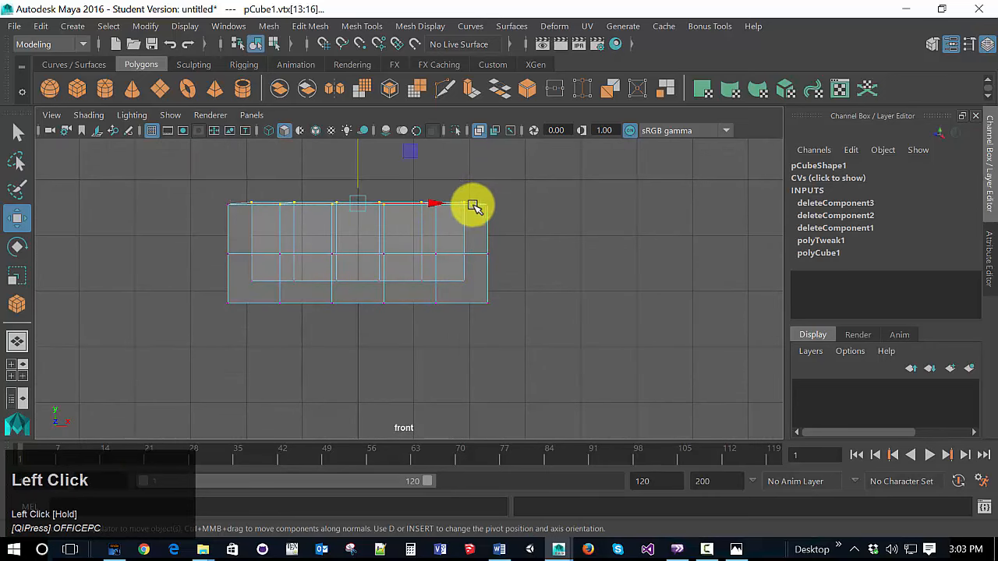
{"action": "left_click_drag", "start_coordinate": [456, 205], "coordinate": [421, 201]}
{"action": "scroll", "coordinate": [385, 196], "scroll_direction": "up", "scroll_amount": 3}
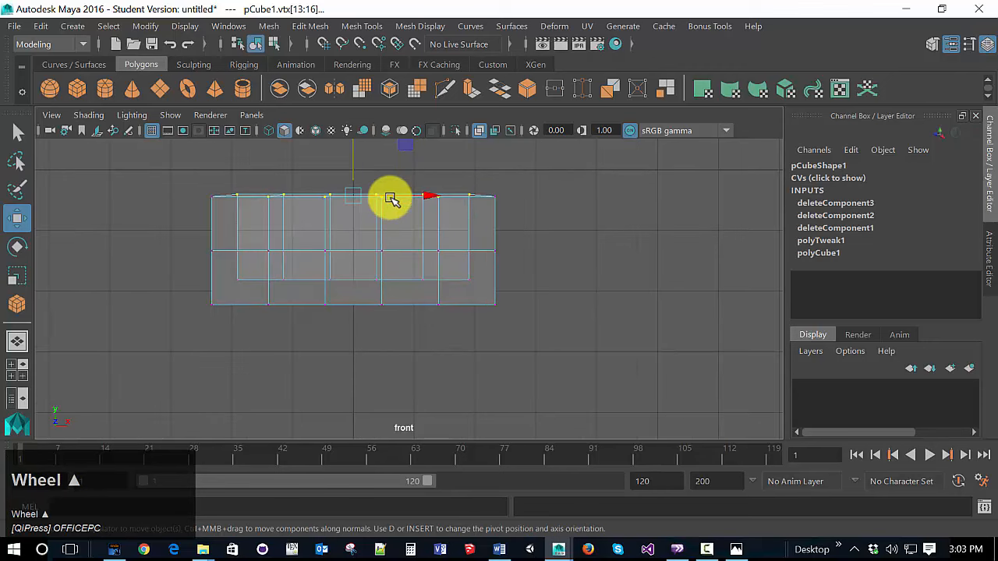
{"action": "scroll", "coordinate": [390, 200], "scroll_direction": "down", "scroll_amount": 5}
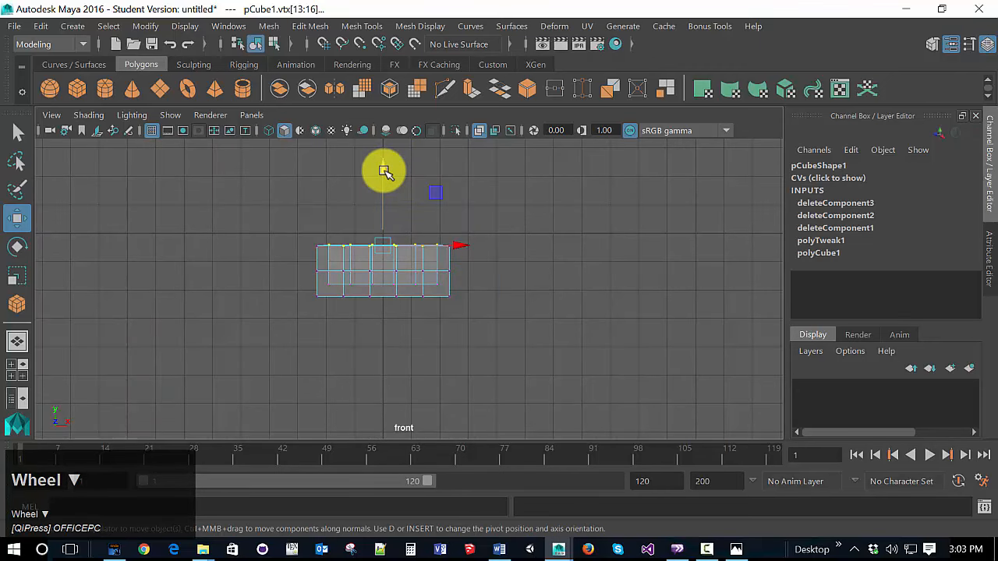
{"action": "key", "text": "v"}
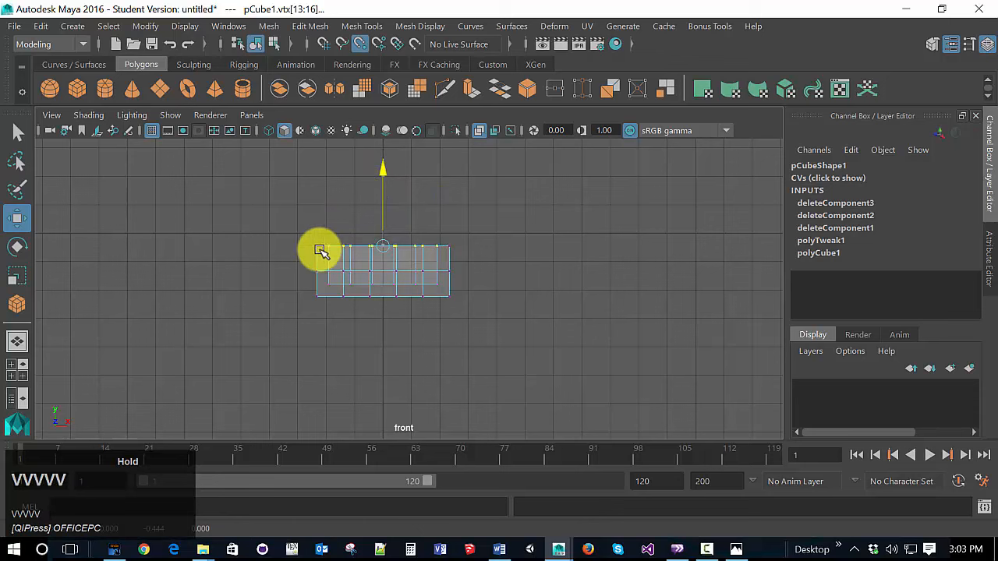
{"action": "middle_click_drag", "start_coordinate": [319, 248], "coordinate": [323, 251]}
{"action": "scroll", "coordinate": [575, 225], "scroll_direction": "up", "scroll_amount": 3}
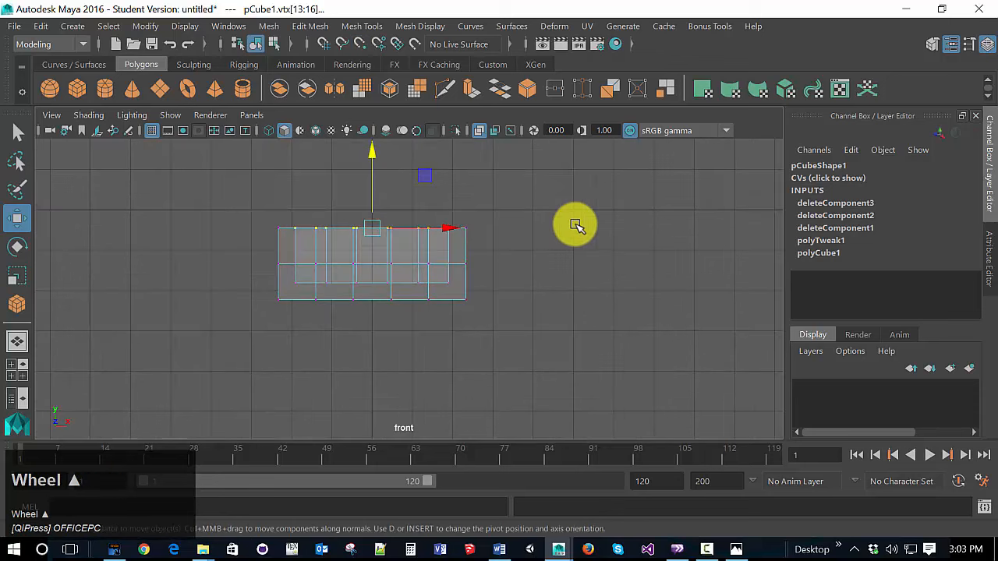
{"action": "left_click", "coordinate": [536, 307]}
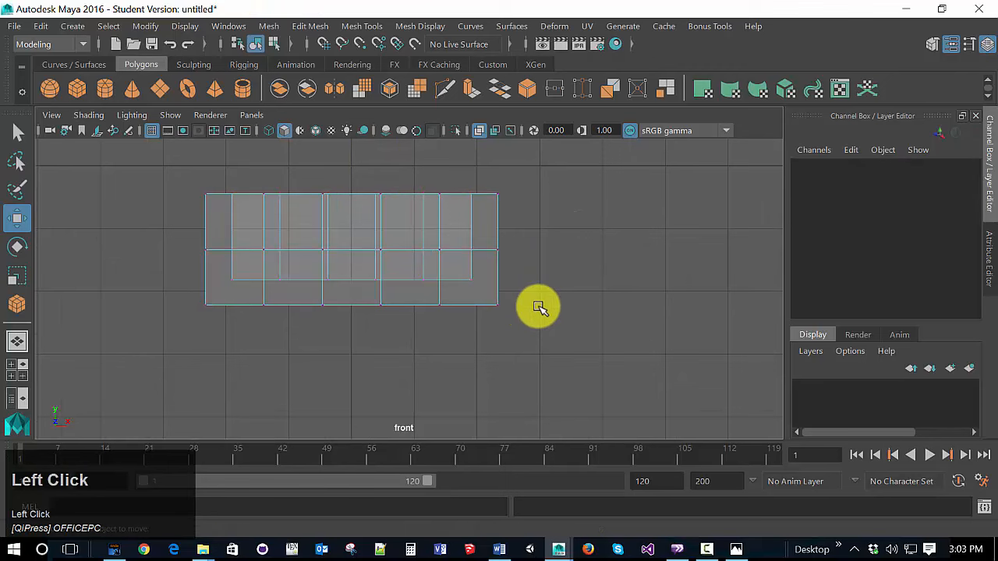
Step: Return to the full-size perspective view and turn off X-Ray shading
{"action": "key", "text": "space"}
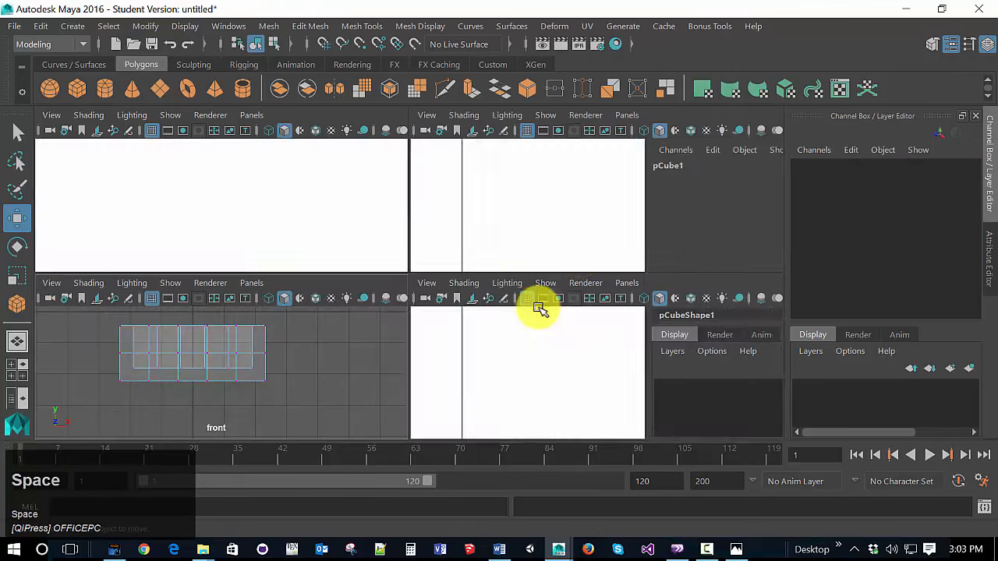
{"action": "key", "text": "space"}
{"action": "scroll", "coordinate": [625, 245], "scroll_direction": "down", "scroll_amount": 3}
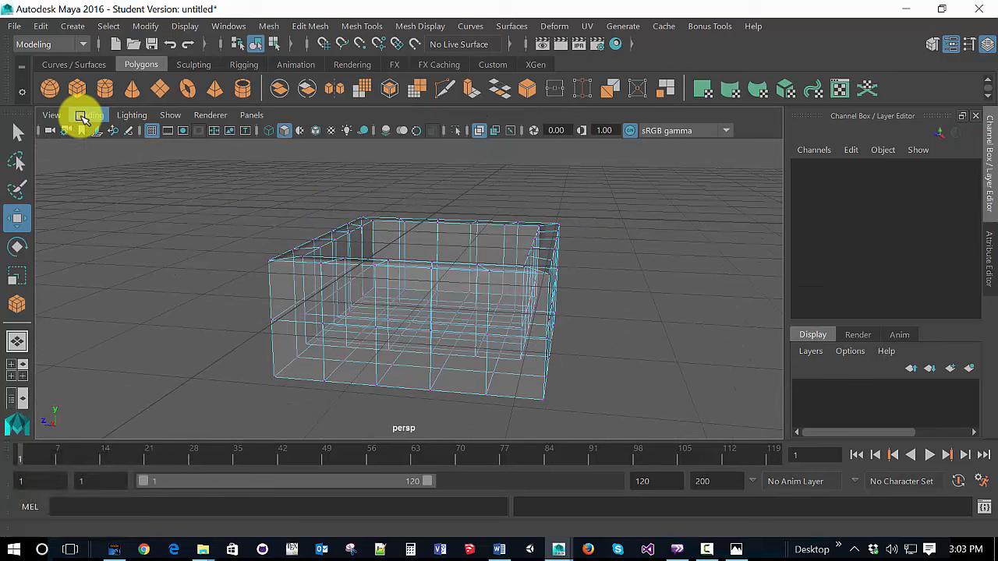
{"action": "left_click", "coordinate": [85, 115]}
{"action": "left_click", "coordinate": [81, 286]}
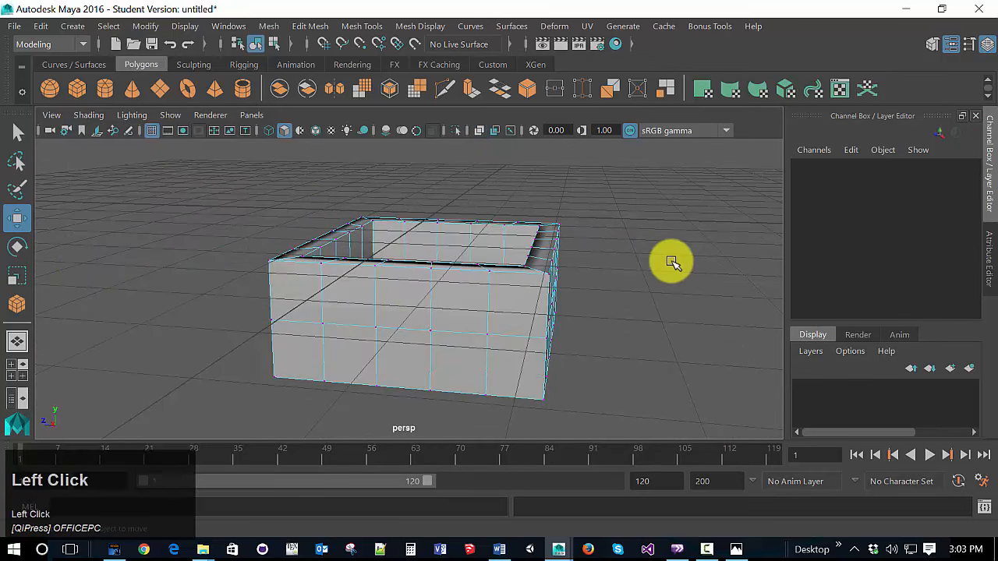
Step: Return the mesh to object mode and view the whole box in perspective
{"action": "right_click_drag", "start_coordinate": [599, 233], "coordinate": [658, 174]}
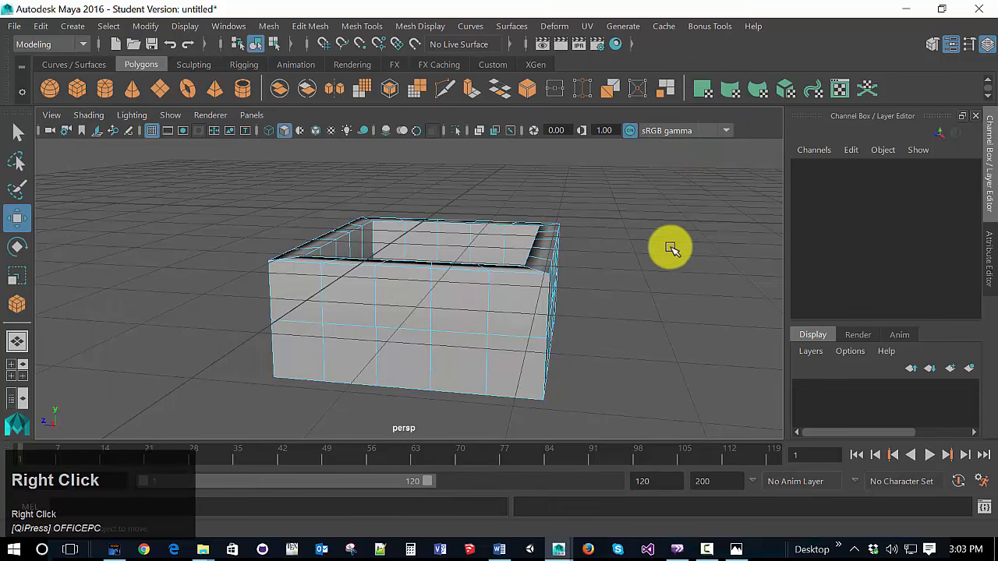
{"action": "right_click_drag", "start_coordinate": [669, 244], "coordinate": [745, 97]}
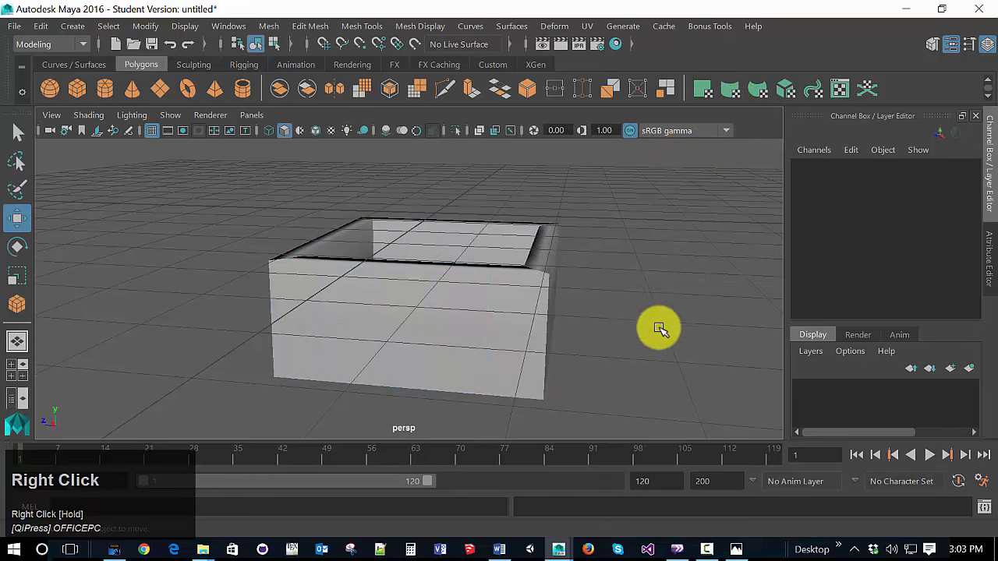
{"action": "mouse_move", "coordinate": [664, 341]}
{"action": "left_mouse_down", "text": "alt"}
{"action": "mouse_move", "coordinate": [650, 346]}
{"action": "mouse_move", "coordinate": [647, 334]}
{"action": "left_mouse_up", "text": "alt"}
{"action": "middle_click_drag", "start_coordinate": [647, 335], "coordinate": [574, 448], "text": "alt"}
{"action": "left_click_drag", "start_coordinate": [575, 448], "coordinate": [584, 321], "text": "alt"}
{"action": "scroll", "coordinate": [642, 348], "scroll_direction": "down", "scroll_amount": 5}
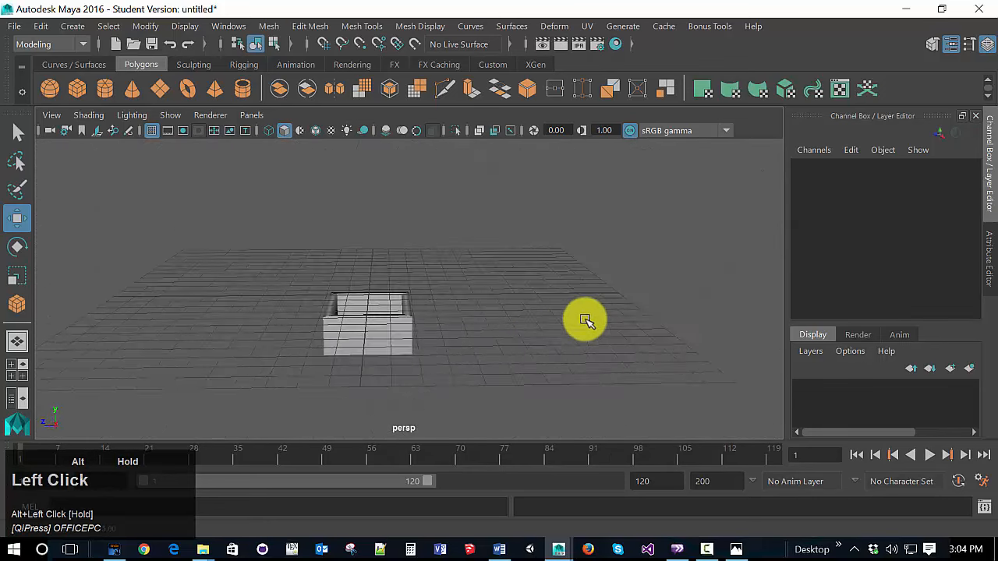
Step: Switch to the Select tool and select the box with Select All
{"action": "right_click", "coordinate": [489, 327]}
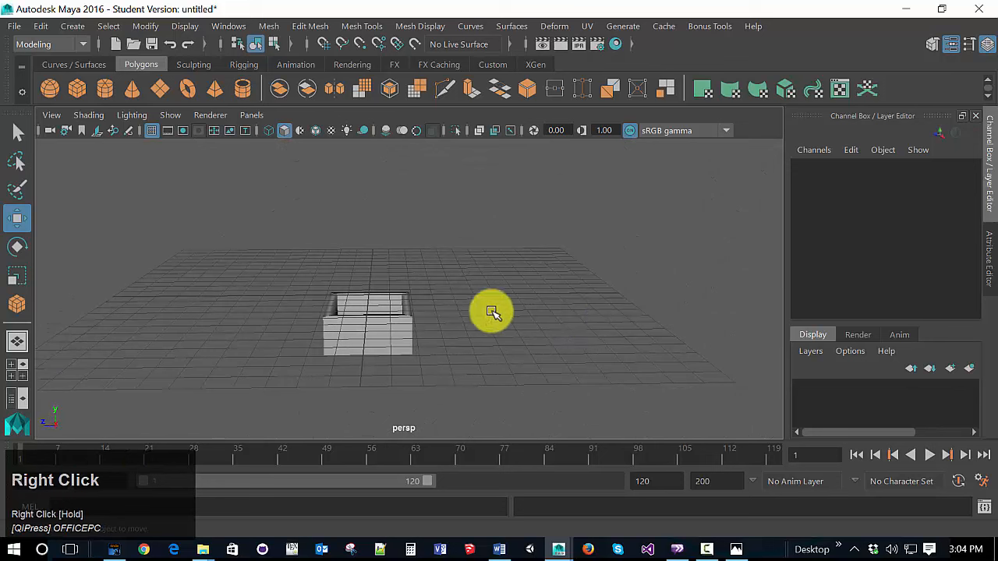
{"action": "right_click_drag", "start_coordinate": [554, 278], "coordinate": [514, 197]}
{"action": "key", "text": "Escape"}
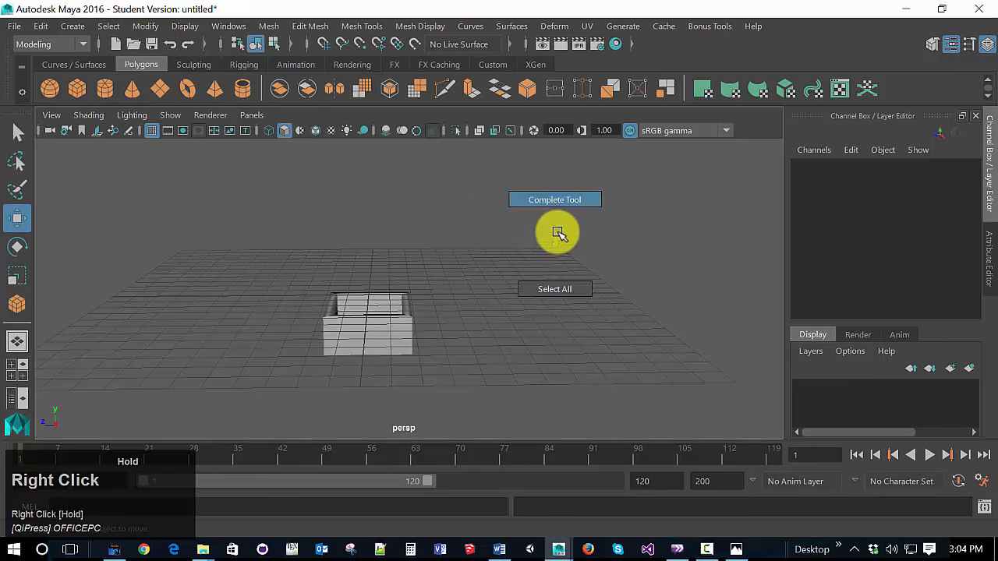
{"action": "right_click_drag", "start_coordinate": [558, 233], "coordinate": [517, 241]}
{"action": "left_click", "coordinate": [555, 283]}
{"action": "left_click", "coordinate": [16, 134]}
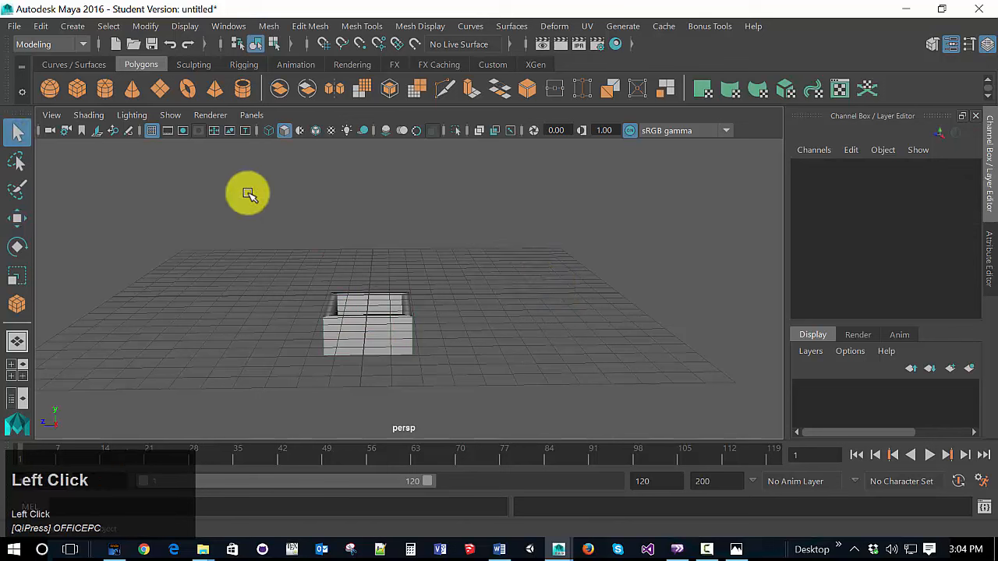
{"action": "right_click_drag", "start_coordinate": [246, 193], "coordinate": [168, 242]}
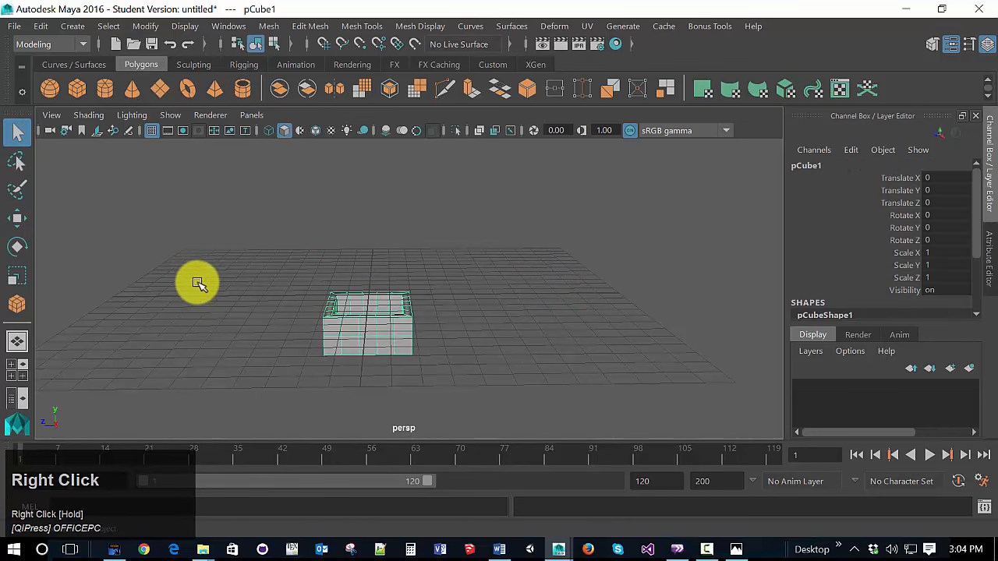
{"action": "key", "text": "Escape"}
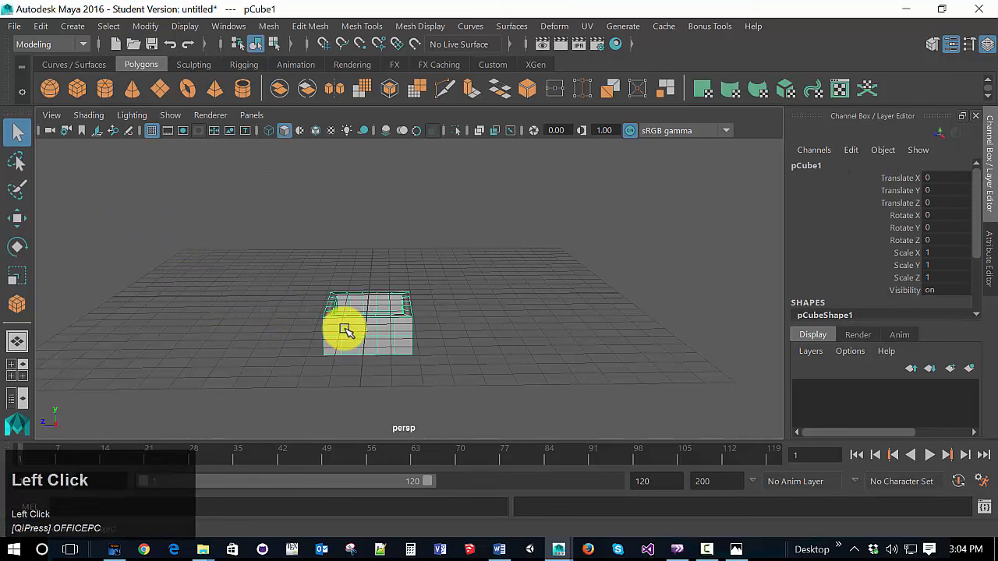
Step: Select all of the box's vertices in vertex mode, scale them up along Y to make the box taller, and deselect them
{"action": "right_click_drag", "start_coordinate": [345, 330], "coordinate": [269, 124]}
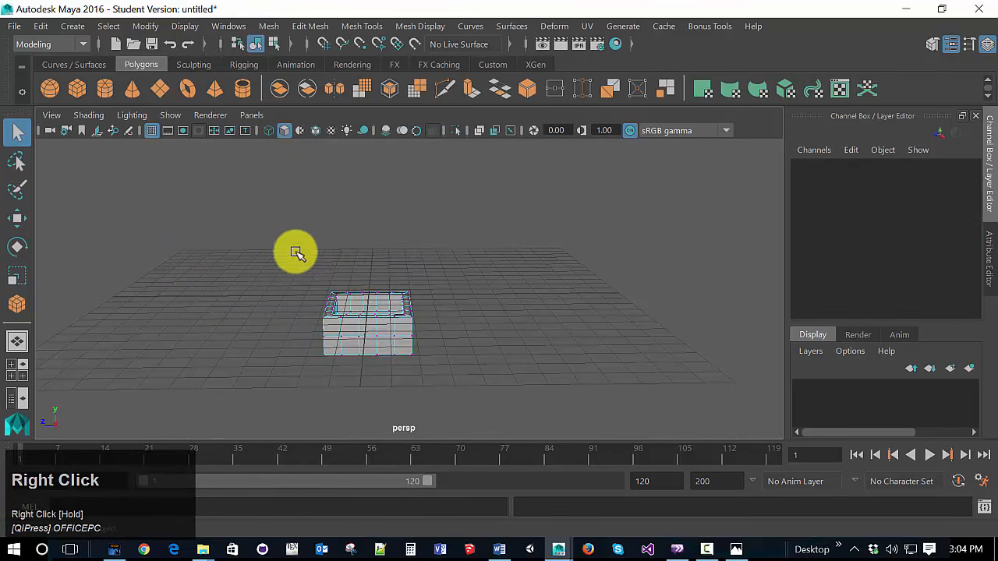
{"action": "left_click_drag", "start_coordinate": [296, 252], "coordinate": [429, 369]}
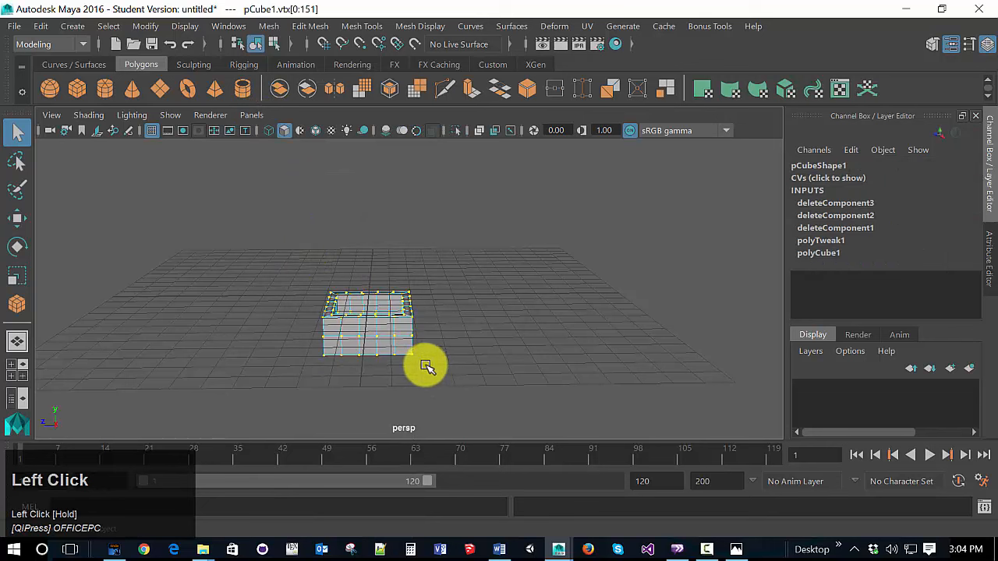
{"action": "key", "text": "w"}
{"action": "key", "text": "e"}
{"action": "key", "text": "r"}
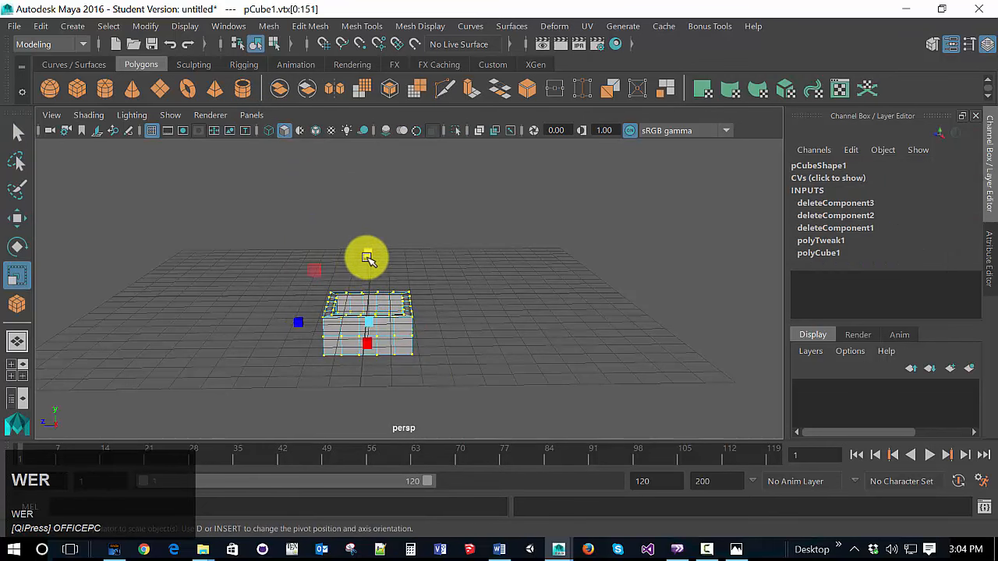
{"action": "left_click_drag", "start_coordinate": [368, 259], "coordinate": [370, 183]}
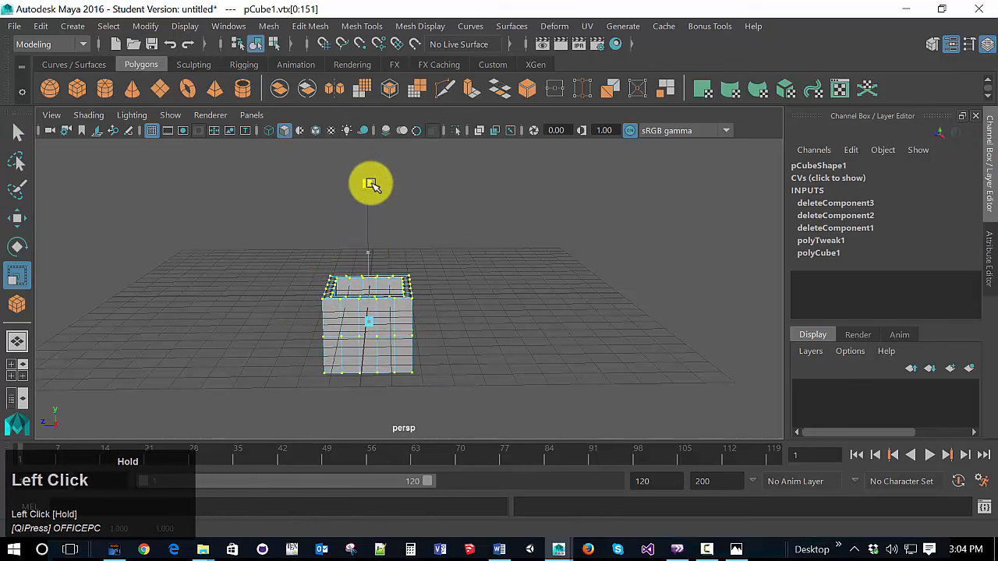
{"action": "left_click", "coordinate": [305, 305]}
{"action": "left_click_drag", "start_coordinate": [258, 225], "coordinate": [511, 429]}
{"action": "left_click", "coordinate": [517, 286]}
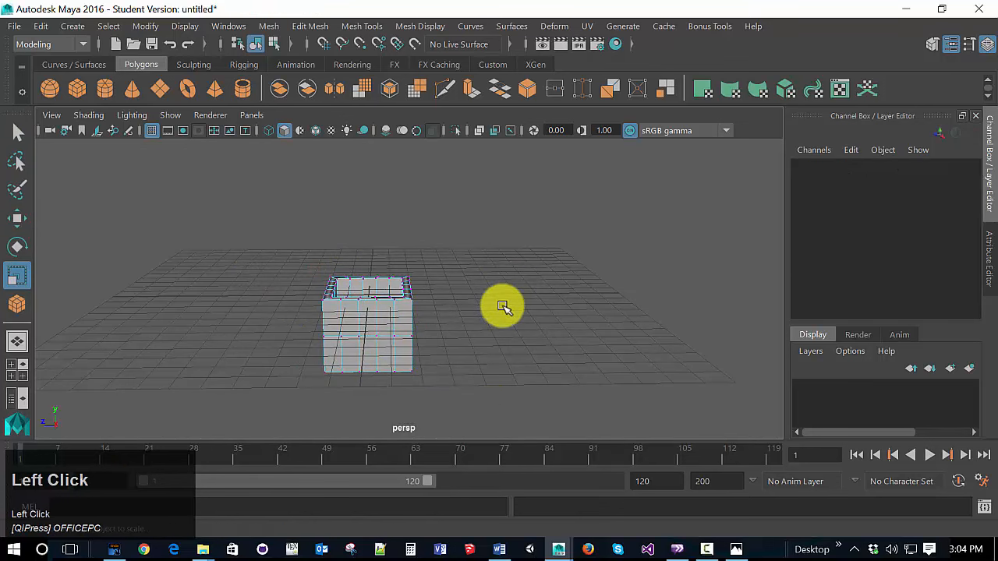
Step: Examine the taller box and its hollow interior from a raised corner angle
{"action": "left_click_drag", "start_coordinate": [510, 363], "coordinate": [448, 392], "text": "alt"}
{"action": "middle_click_drag", "start_coordinate": [449, 392], "coordinate": [515, 351], "text": "alt"}
{"action": "left_click_drag", "start_coordinate": [514, 351], "coordinate": [543, 366], "text": "alt"}
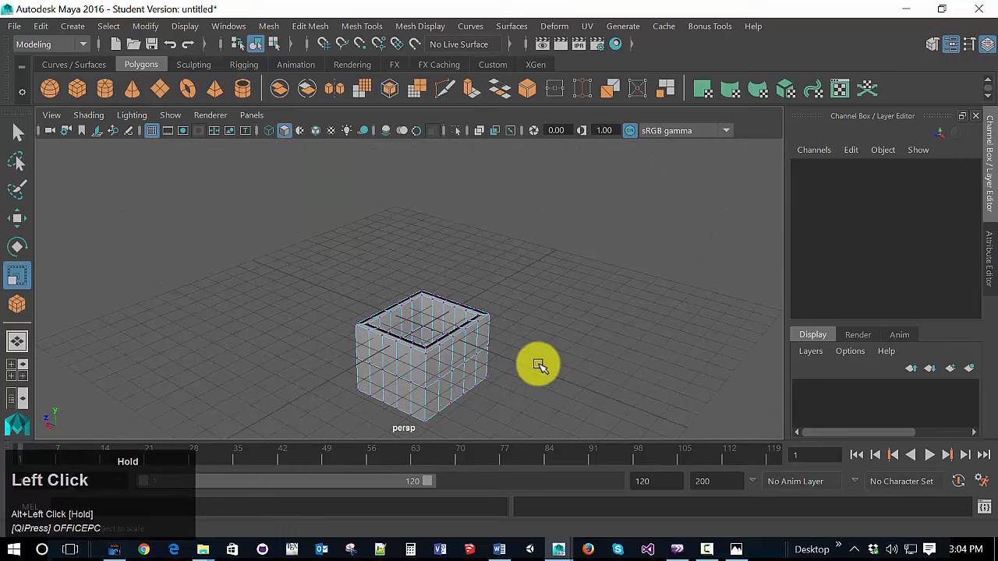
{"action": "scroll", "coordinate": [538, 365], "scroll_direction": "down", "scroll_amount": 4}
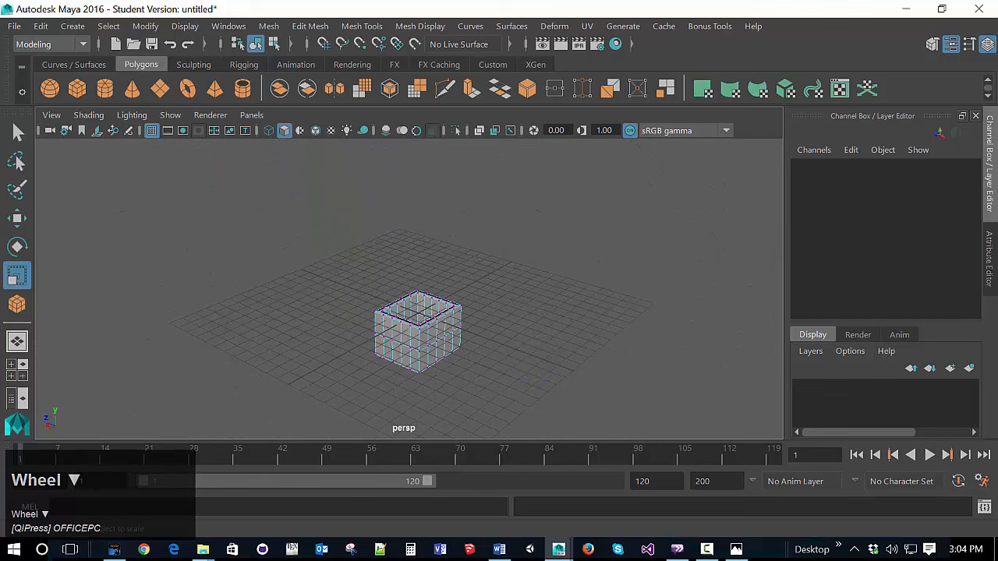
{"action": "key", "text": "w"}
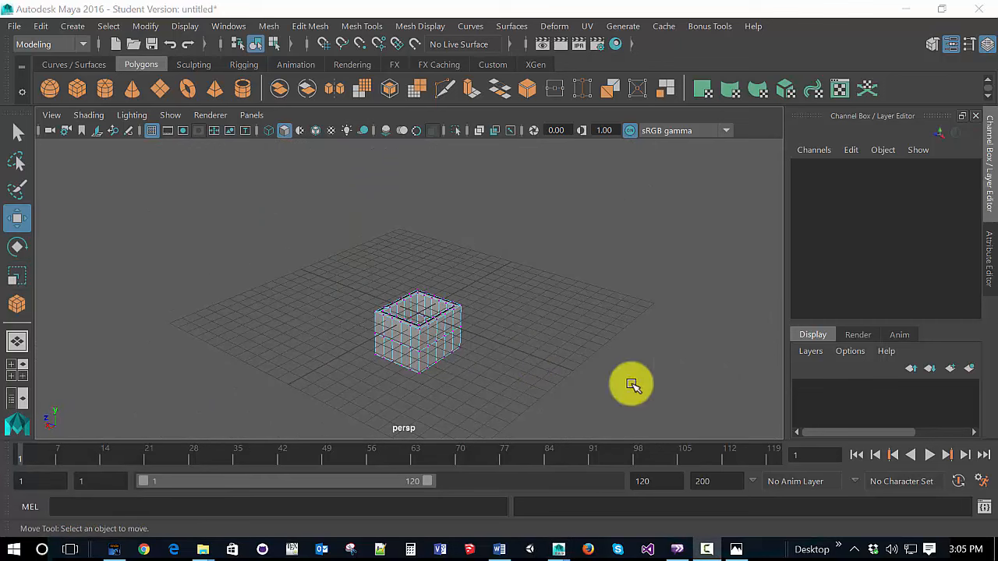
{"action": "scroll", "coordinate": [331, 334], "scroll_direction": "up", "scroll_amount": 3}
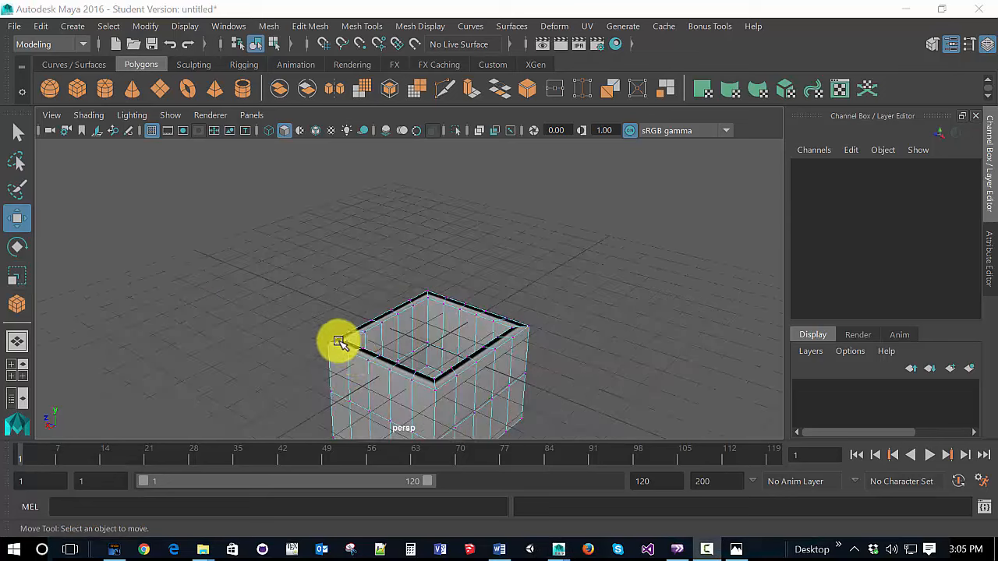
{"action": "left_click_drag", "start_coordinate": [339, 344], "coordinate": [345, 210], "text": "alt"}
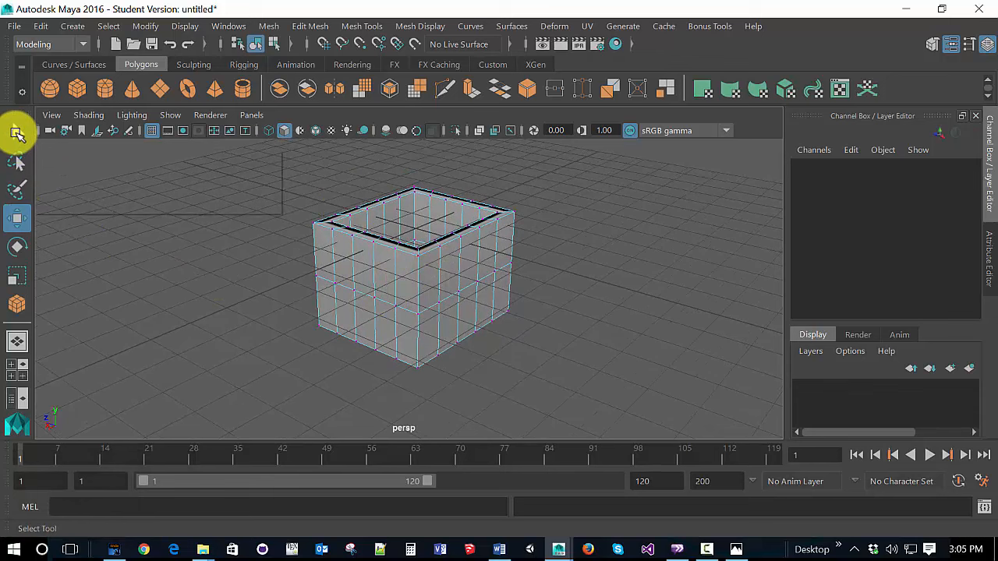
Step: Open the Select tool's settings, turn on Soft Select and review its falloff options
{"action": "double_click", "coordinate": [17, 134]}
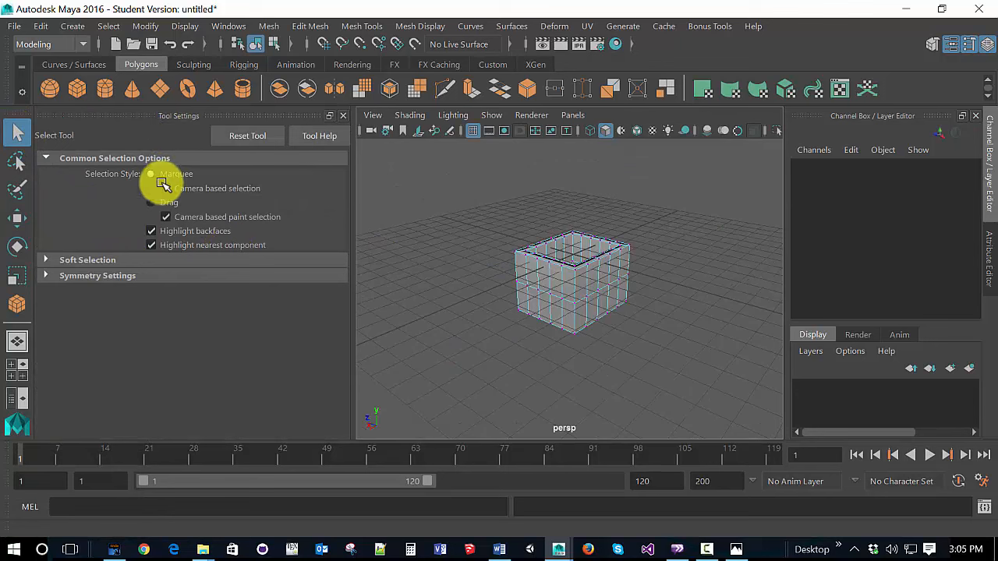
{"action": "left_click", "coordinate": [121, 260]}
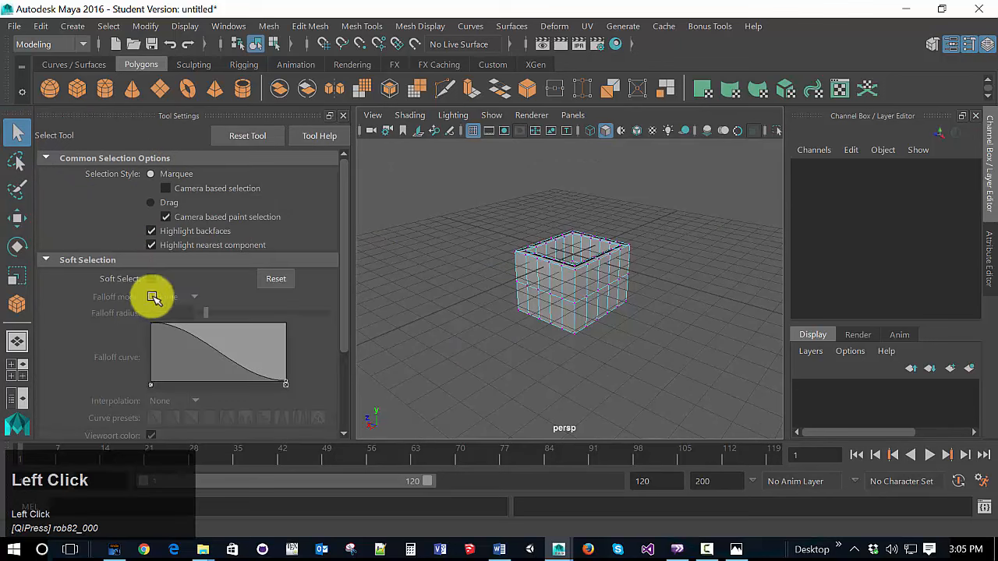
{"action": "left_click", "coordinate": [153, 281]}
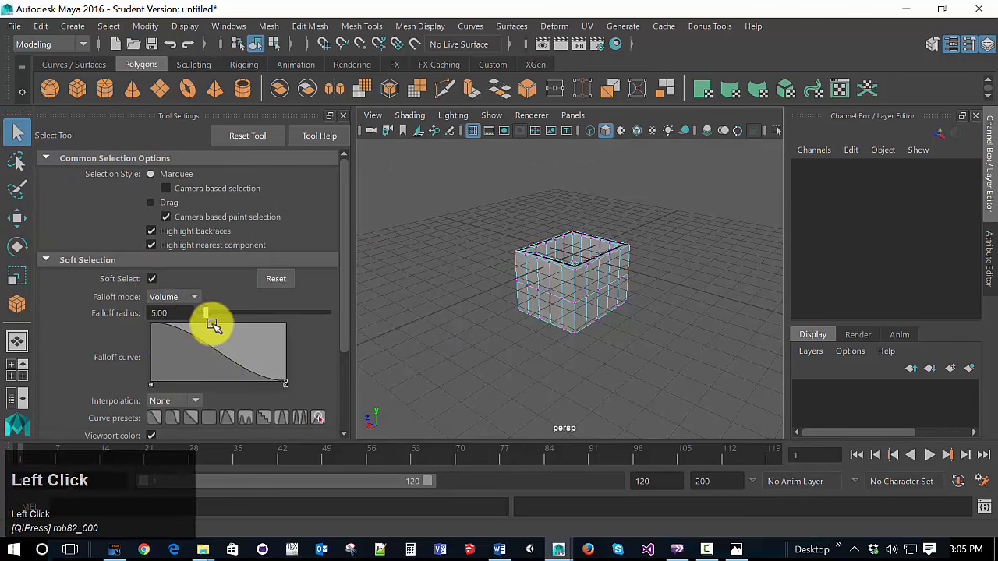
{"action": "scroll", "coordinate": [223, 331], "scroll_direction": "down", "scroll_amount": 3}
{"action": "scroll", "coordinate": [223, 332], "scroll_direction": "up", "scroll_amount": 1}
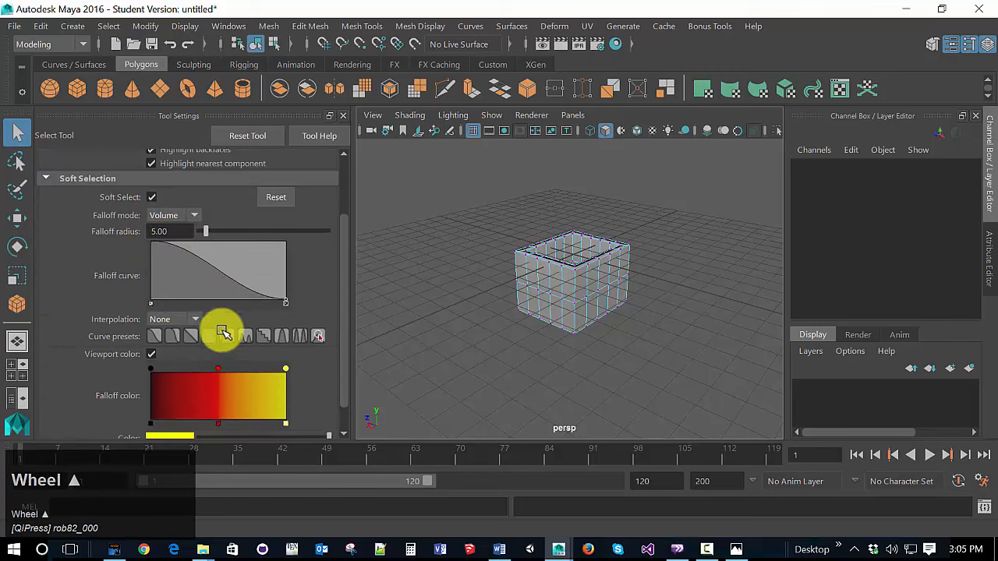
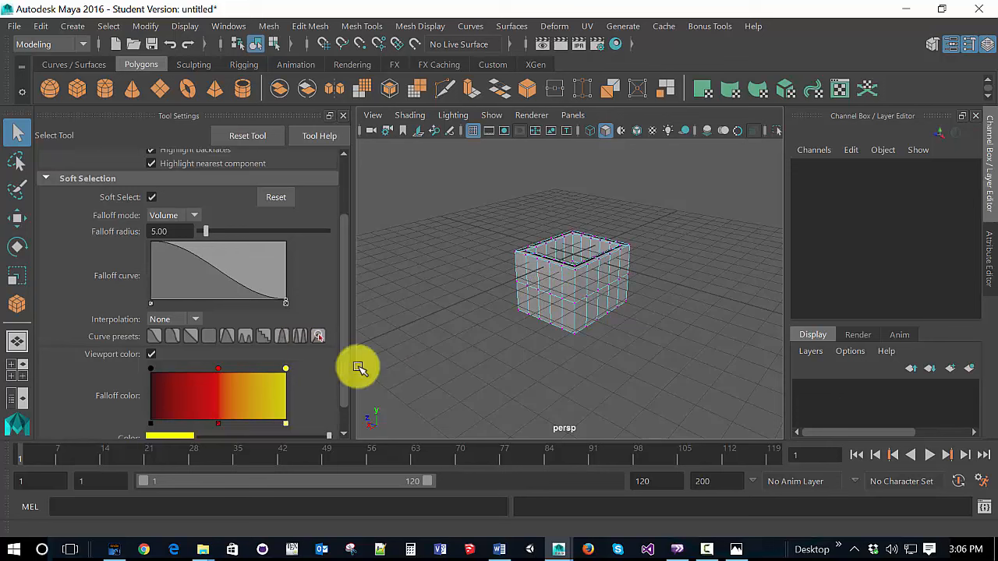
Step: Select two neighbouring vertices in the middle of the box's end wall and move them outward along X to form a nose
{"action": "left_click", "coordinate": [544, 293]}
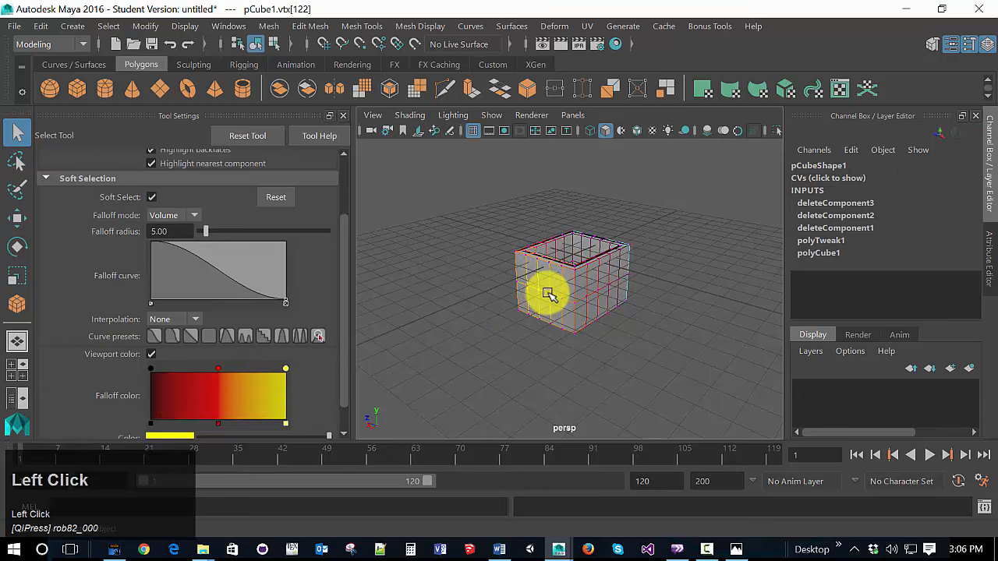
{"action": "left_click", "coordinate": [548, 296], "text": "shift"}
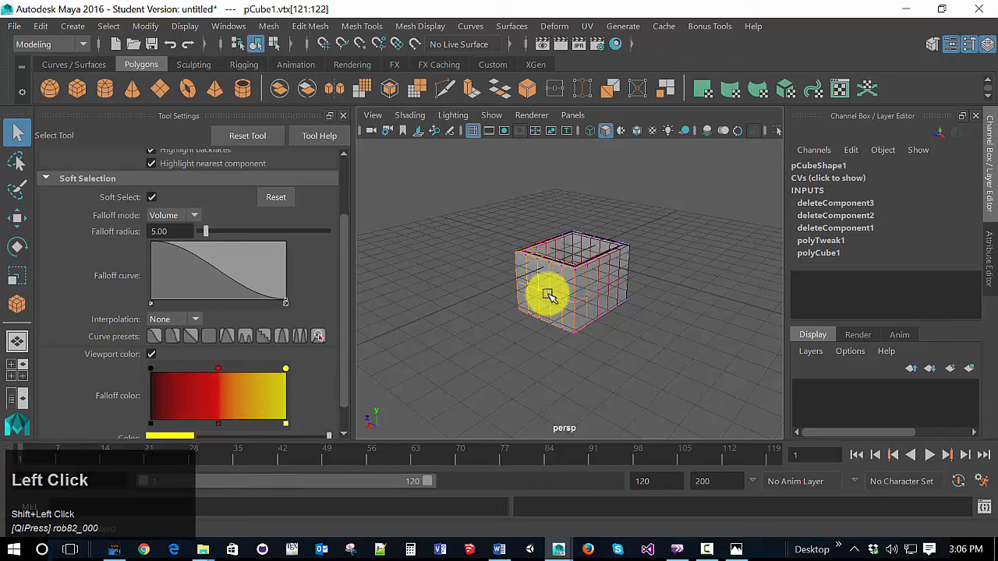
{"action": "key", "text": "w"}
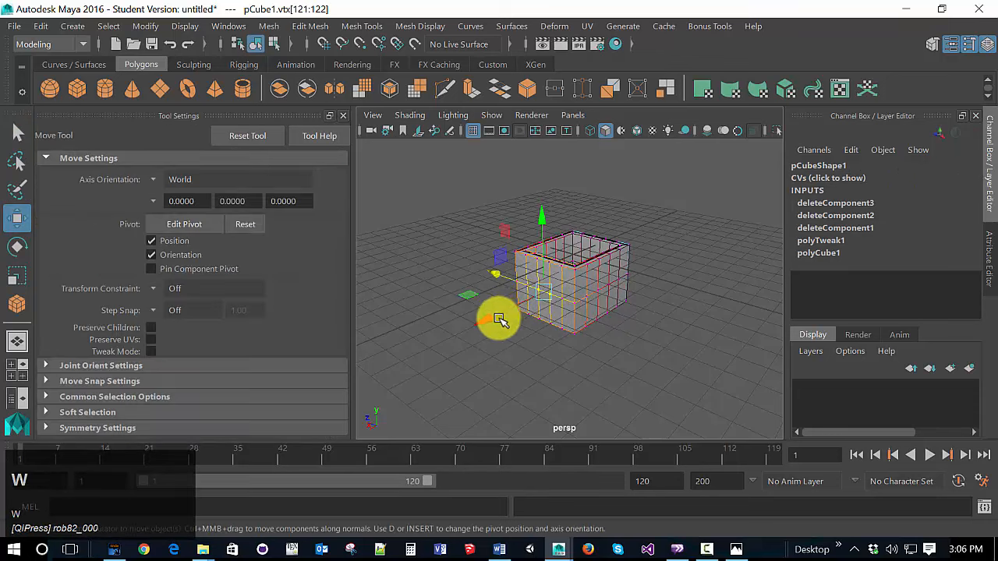
{"action": "left_click_drag", "start_coordinate": [483, 318], "coordinate": [396, 341]}
{"action": "left_click_drag", "start_coordinate": [568, 397], "coordinate": [513, 393], "text": "alt"}
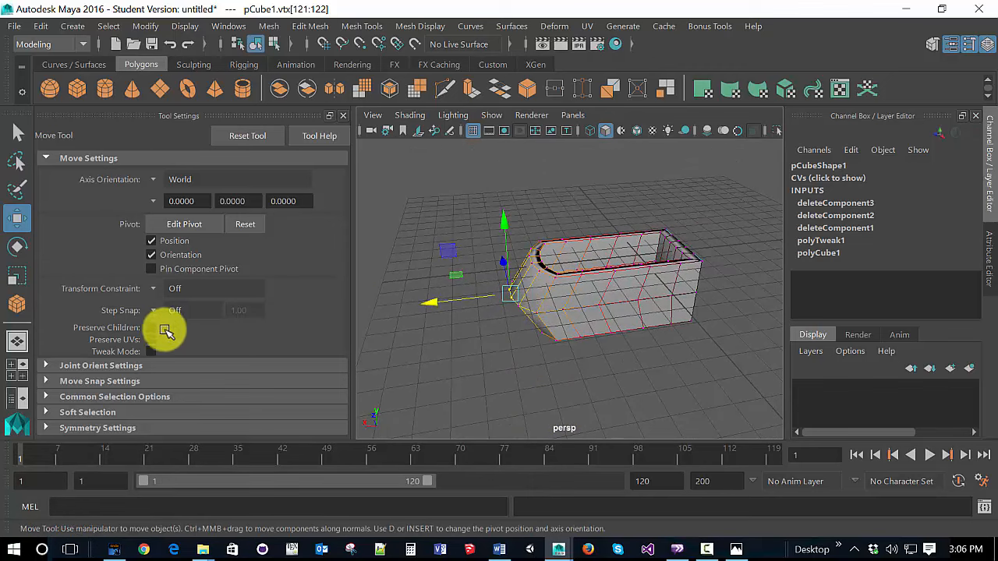
Step: Set the Move tool's soft selection falloff radius to 43.27 and move the nose vertices slightly back along X
{"action": "scroll", "coordinate": [129, 300], "scroll_direction": "down", "scroll_amount": 1}
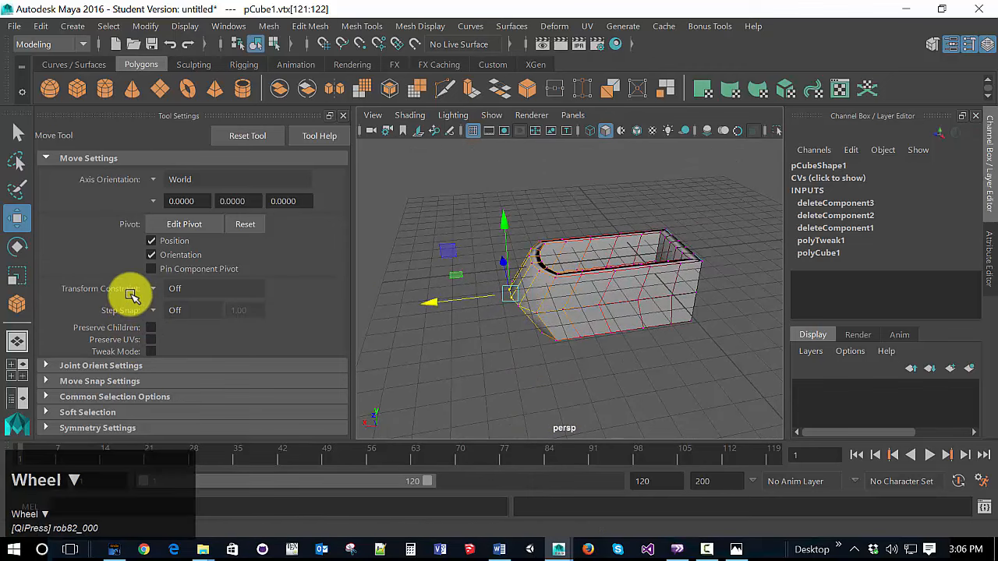
{"action": "left_click", "coordinate": [119, 413]}
{"action": "scroll", "coordinate": [196, 312], "scroll_direction": "down", "scroll_amount": 5}
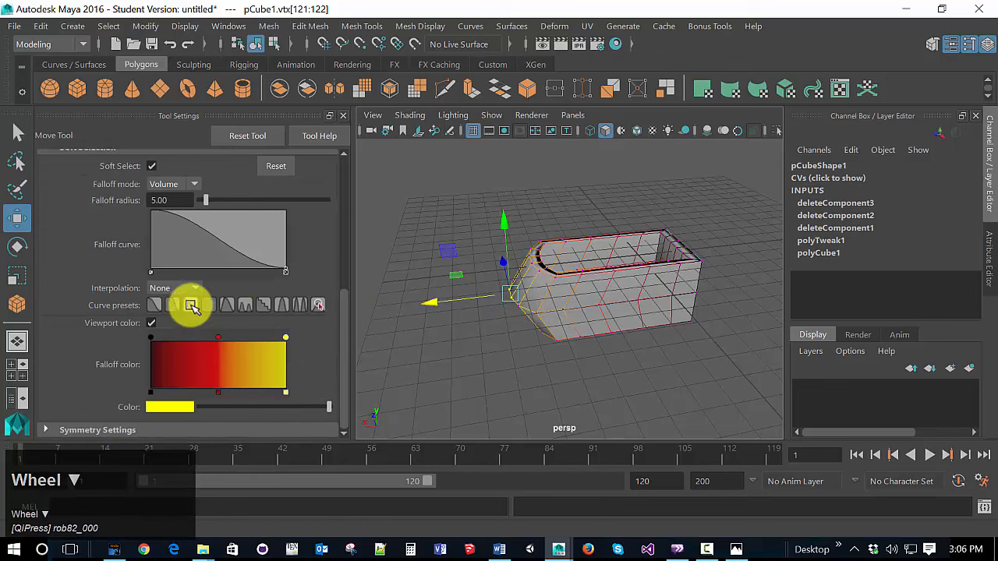
{"action": "left_click_drag", "start_coordinate": [205, 200], "coordinate": [256, 203]}
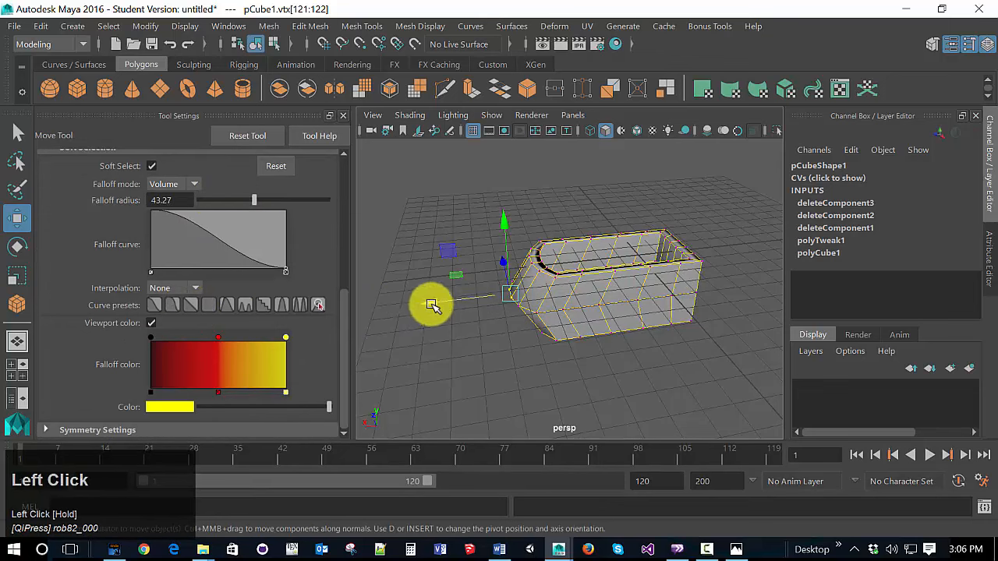
{"action": "mouse_move", "coordinate": [431, 304]}
{"action": "left_mouse_down"}
{"action": "mouse_move", "coordinate": [374, 301]}
{"action": "mouse_move", "coordinate": [452, 303]}
{"action": "mouse_move", "coordinate": [392, 307]}
{"action": "mouse_move", "coordinate": [448, 312]}
{"action": "left_mouse_up"}
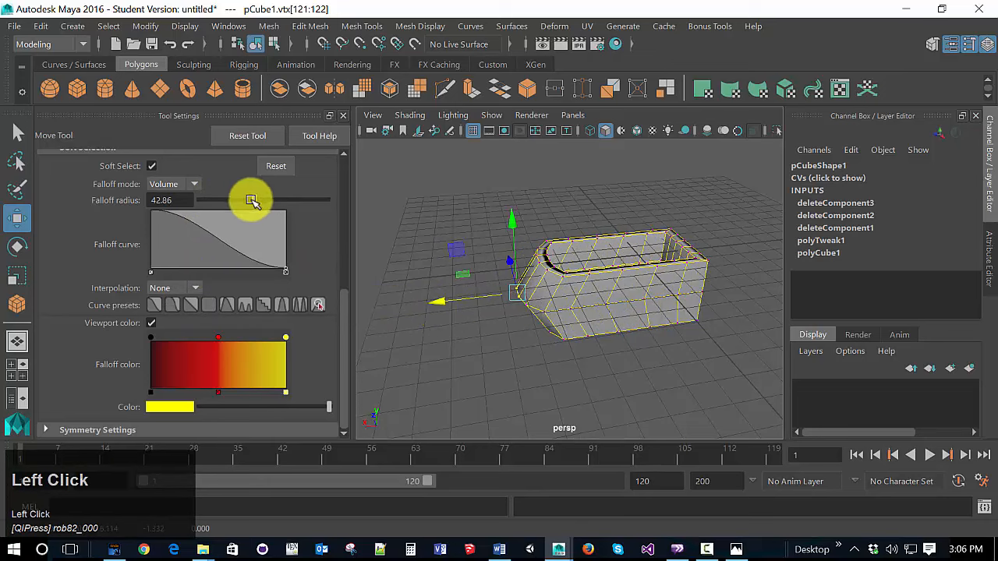
Step: Push the nose vertices inward along X with a falloff radius of 9.39, and pull them outward with a radius of 2.04
{"action": "left_click_drag", "start_coordinate": [251, 201], "coordinate": [210, 201]}
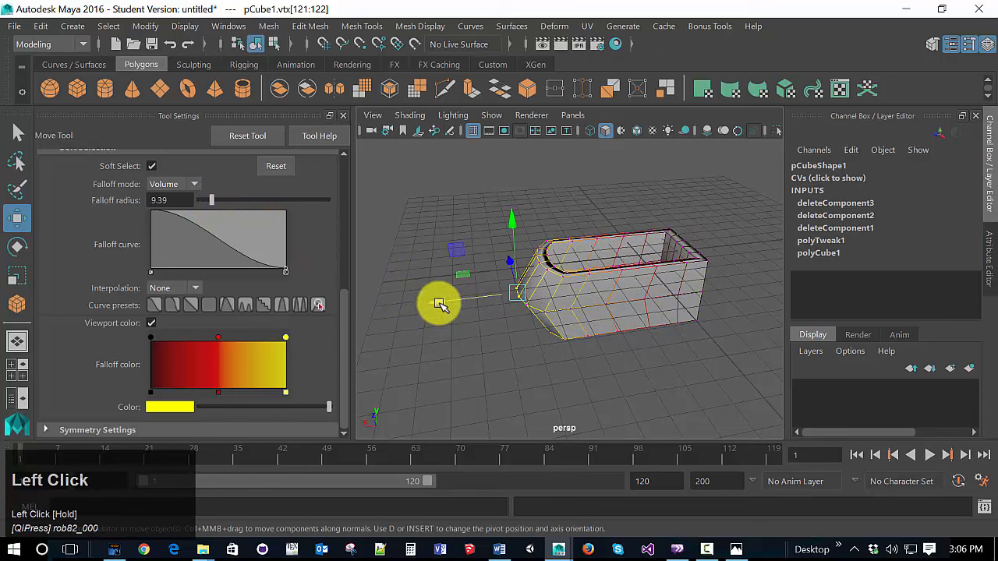
{"action": "left_click_drag", "start_coordinate": [439, 304], "coordinate": [541, 289]}
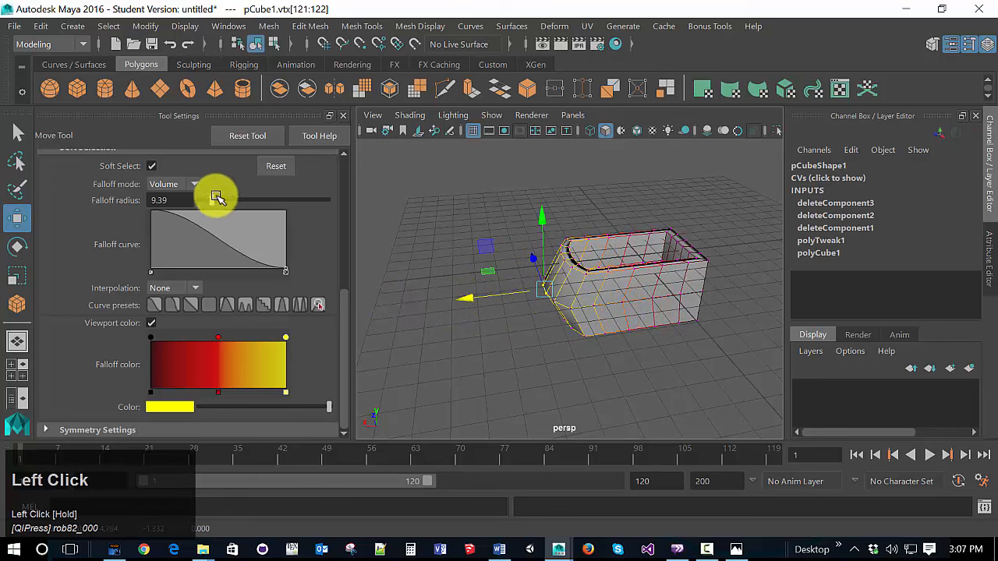
{"action": "left_click_drag", "start_coordinate": [216, 202], "coordinate": [202, 201]}
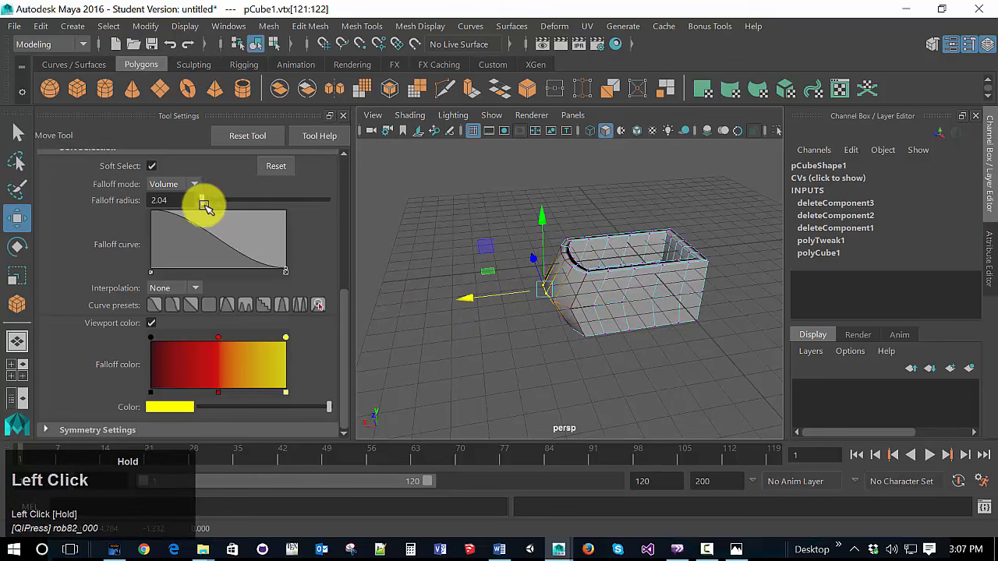
{"action": "left_click_drag", "start_coordinate": [461, 297], "coordinate": [418, 306]}
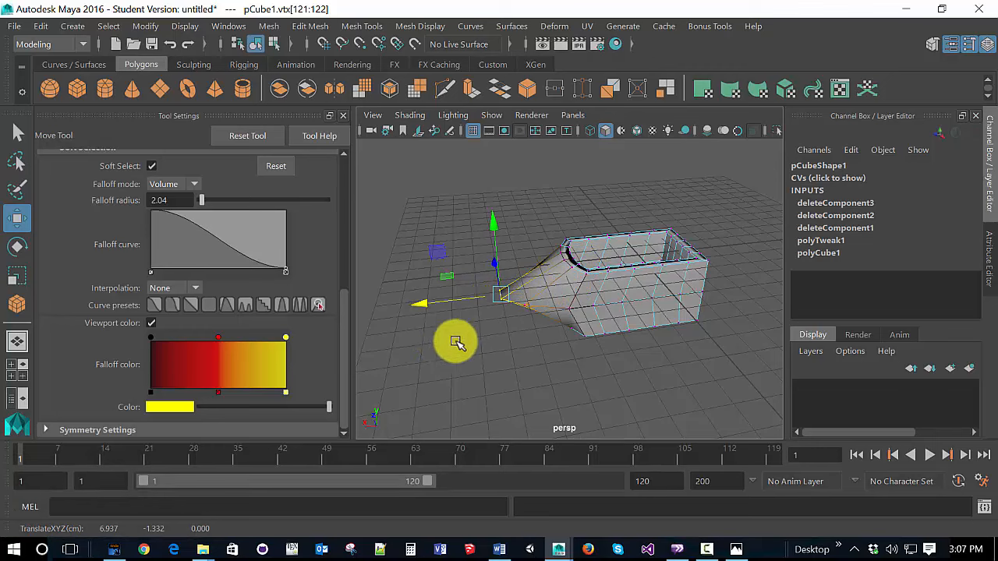
Step: Try rotating the nose-tip vertices about X, undo back through the last outward move, and redo that move
{"action": "key", "text": "e"}
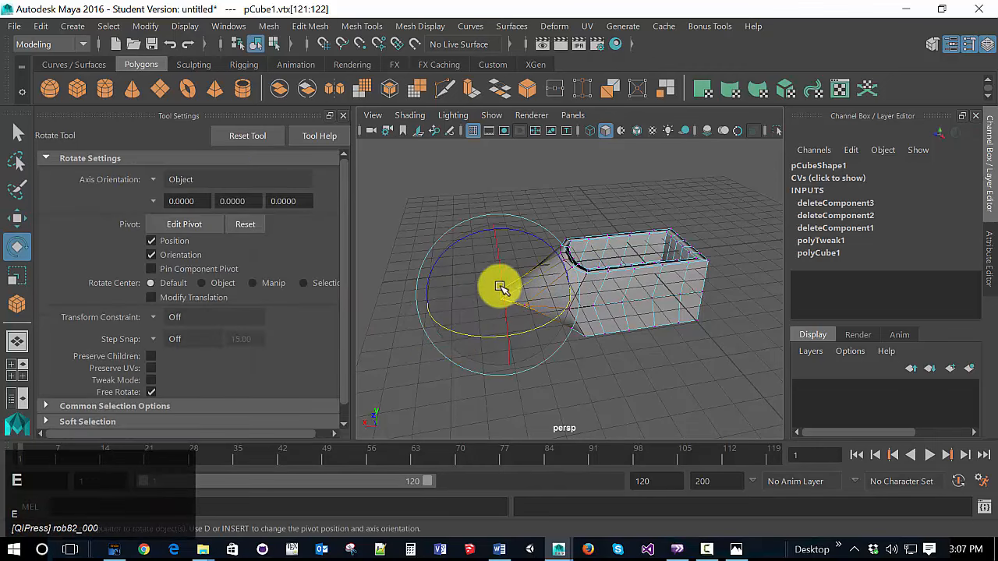
{"action": "mouse_move", "coordinate": [502, 288]}
{"action": "left_mouse_down"}
{"action": "mouse_move", "coordinate": [508, 447]}
{"action": "mouse_move", "coordinate": [496, 288]}
{"action": "left_mouse_up"}
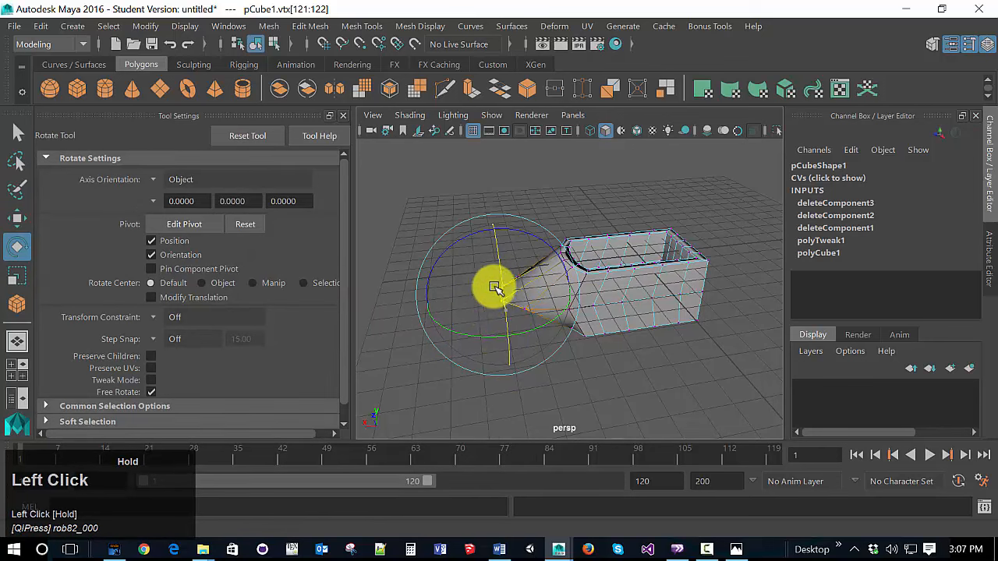
{"action": "key", "text": "ctrl+z"}
{"action": "key", "text": "ctrl+z"}
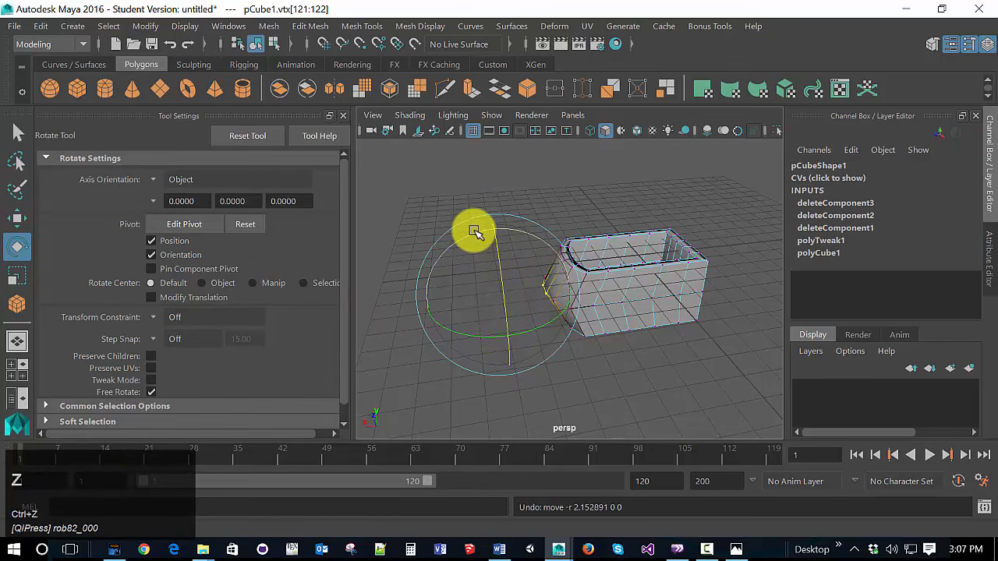
{"action": "key", "text": "ctrl+y"}
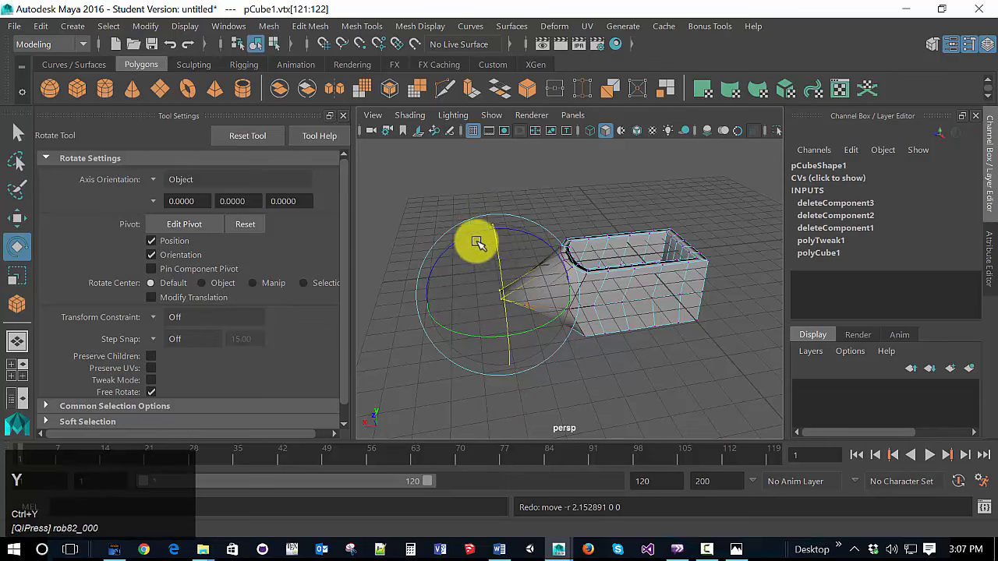
Step: Rotate the nose-tip vertices about the Z axis and examine the pointed nose from a raised angle and from the side
{"action": "left_click_drag", "start_coordinate": [475, 235], "coordinate": [433, 262]}
{"action": "left_click_drag", "start_coordinate": [395, 331], "coordinate": [503, 265]}
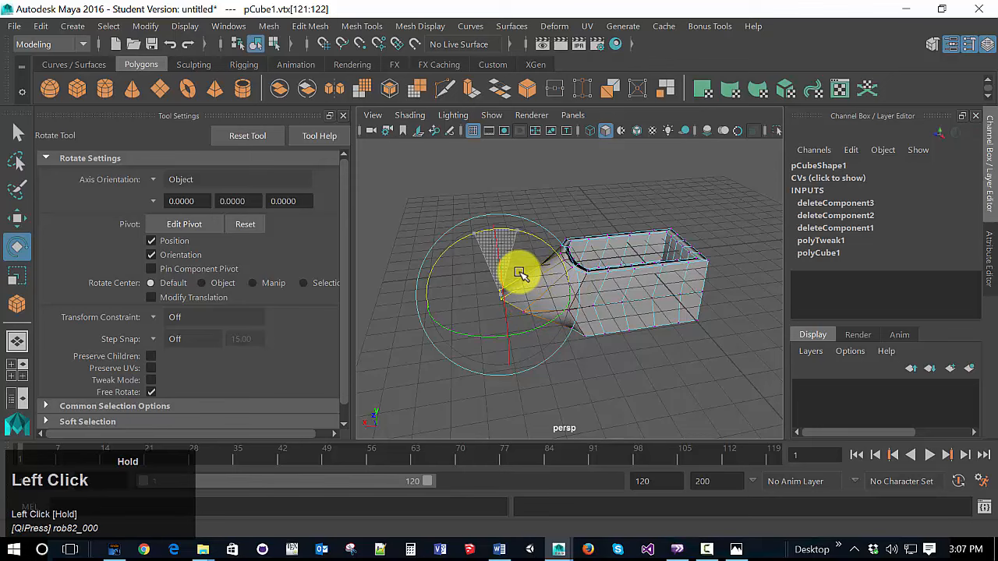
{"action": "scroll", "coordinate": [612, 336], "scroll_direction": "down", "scroll_amount": 2}
{"action": "scroll", "coordinate": [612, 336], "scroll_direction": "up", "scroll_amount": 2}
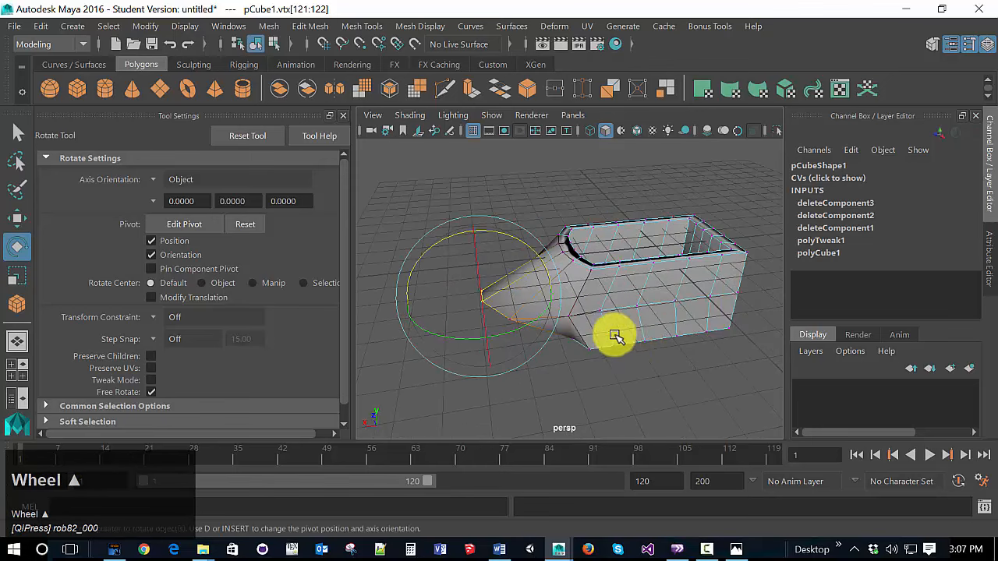
{"action": "left_click_drag", "start_coordinate": [612, 337], "coordinate": [650, 358], "text": "alt"}
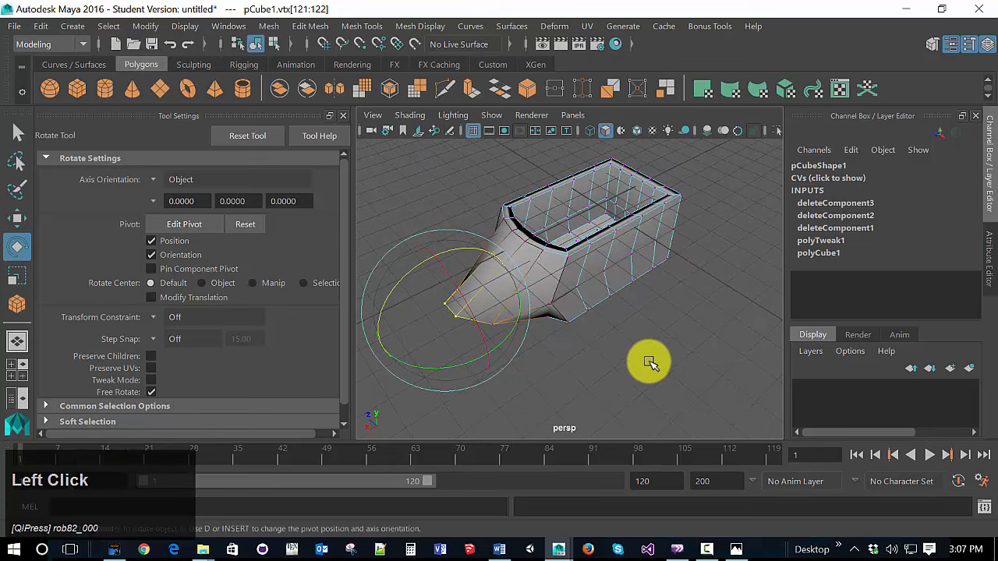
{"action": "left_click_drag", "start_coordinate": [558, 353], "coordinate": [519, 340], "text": "alt"}
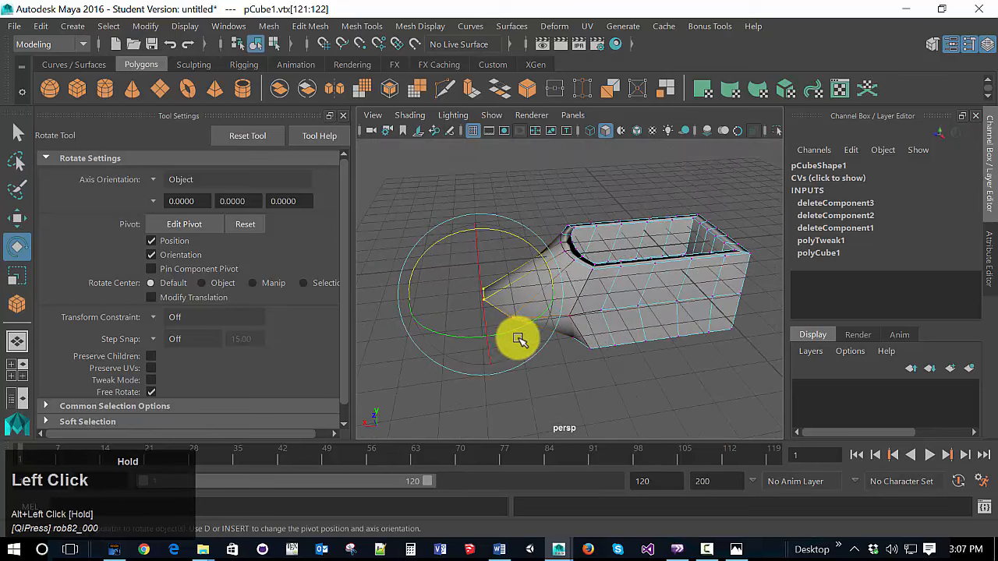
Step: Move the nose-tip vertices slightly back along X, and undo the recent edits to restore the short, blunt nose
{"action": "key", "text": "w"}
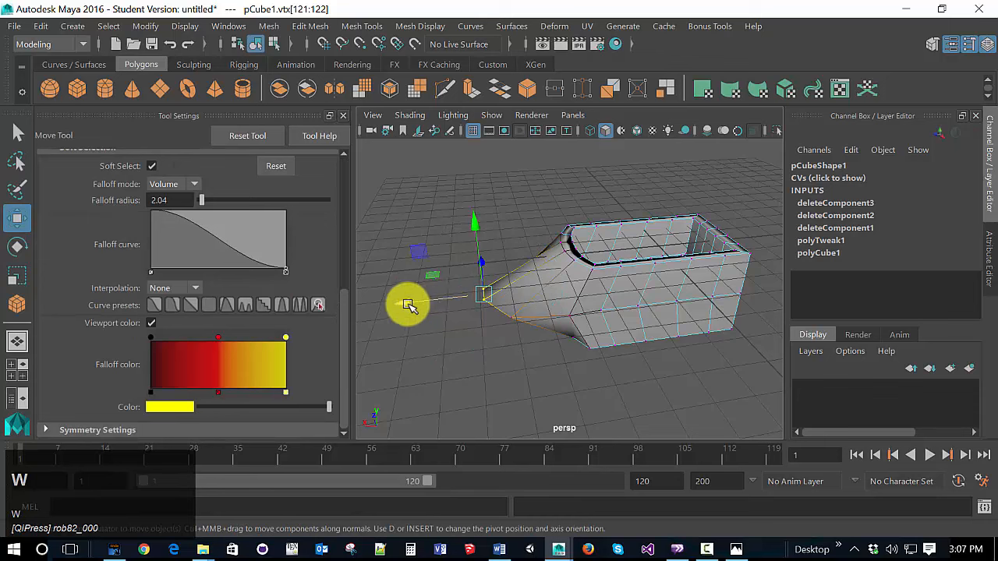
{"action": "left_click_drag", "start_coordinate": [407, 304], "coordinate": [438, 303]}
{"action": "left_click_drag", "start_coordinate": [586, 367], "coordinate": [550, 411], "text": "alt"}
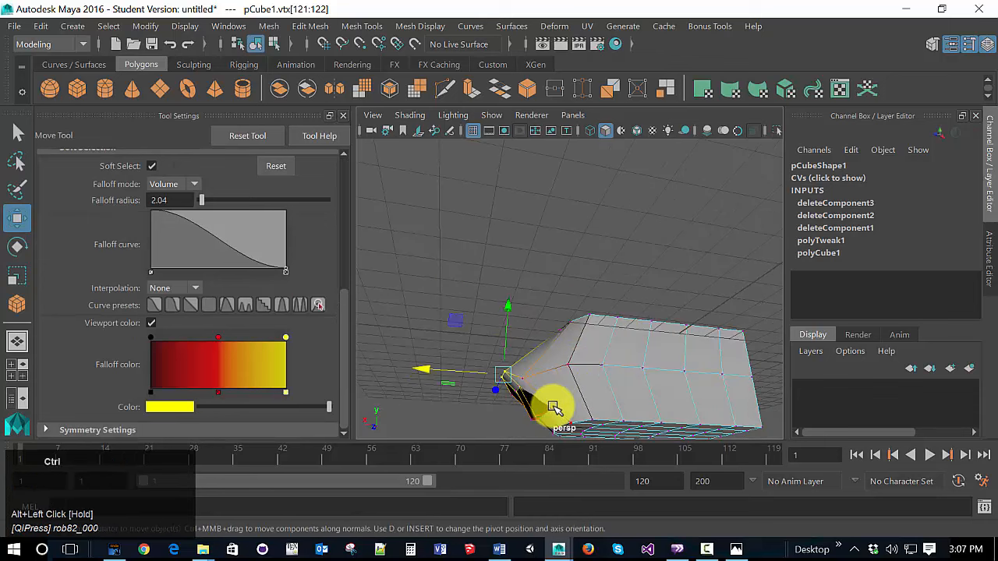
{"action": "key", "text": "ctrl+z"}
{"action": "left_click_drag", "start_coordinate": [574, 385], "coordinate": [615, 454], "text": "alt"}
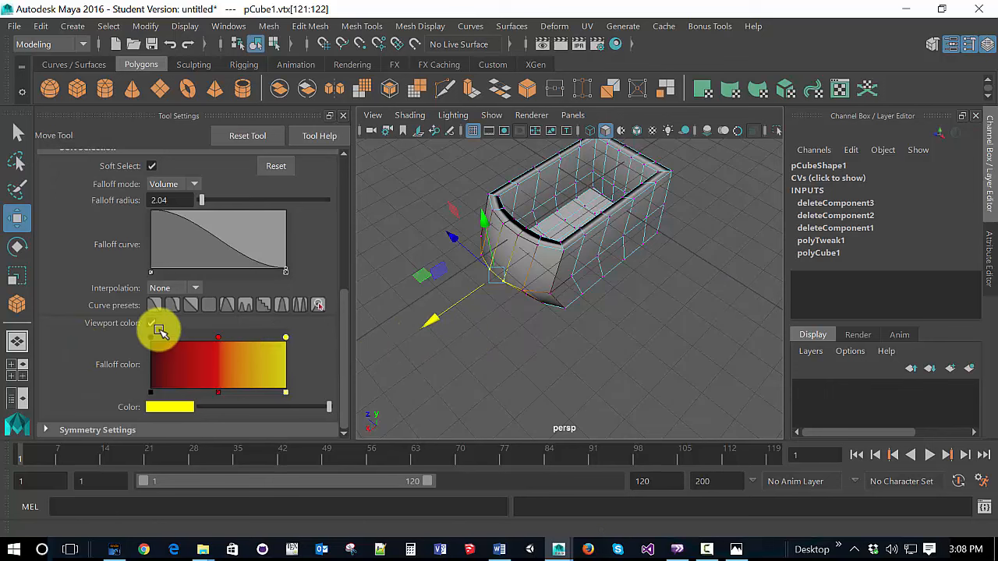
{"action": "key", "text": "F10"}
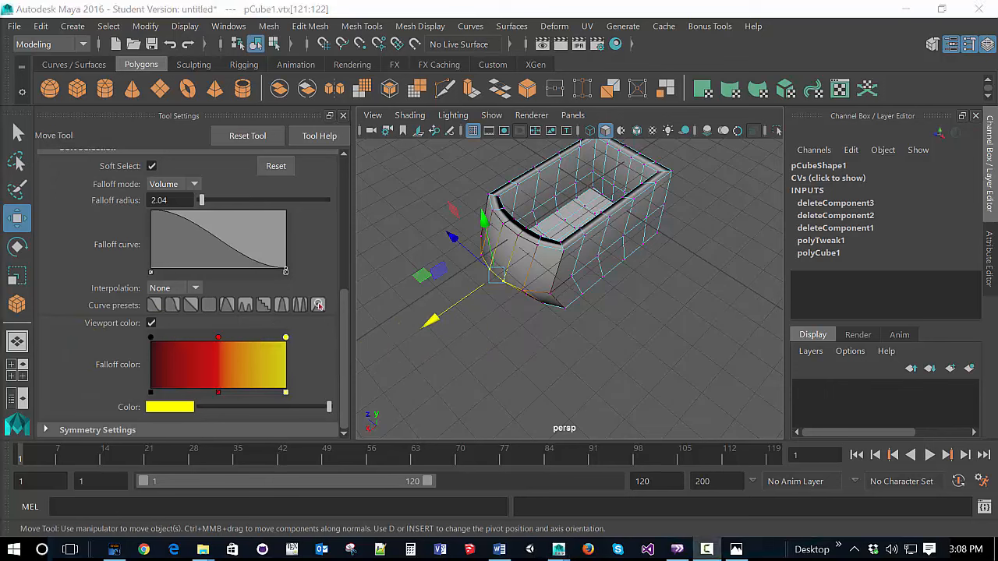